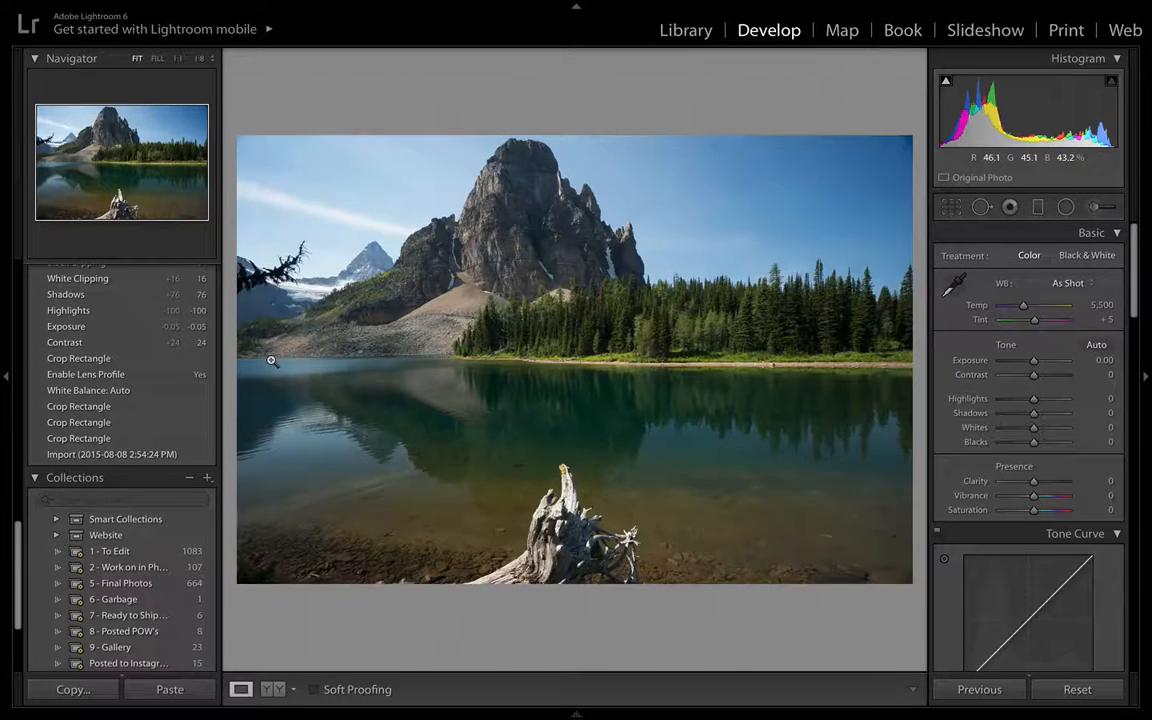
- Scroll through the History panel's list of past edits on this photo
scroll(139, 373, "up", 6)
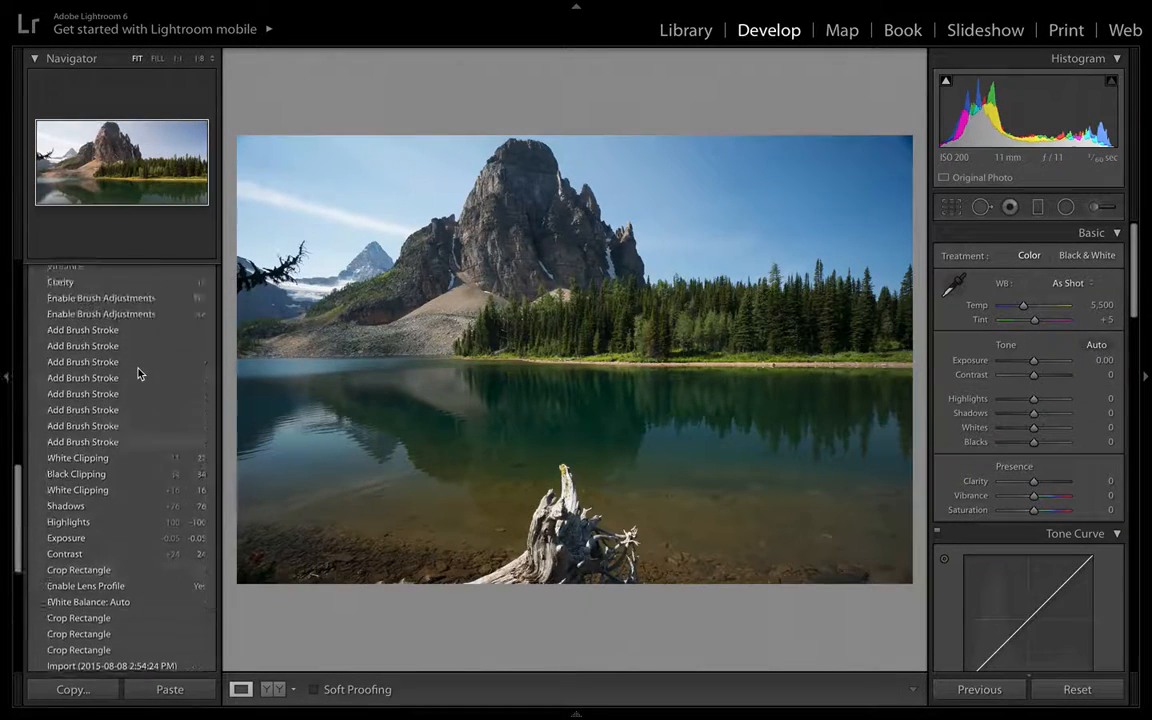
scroll(139, 373, "up", 1)
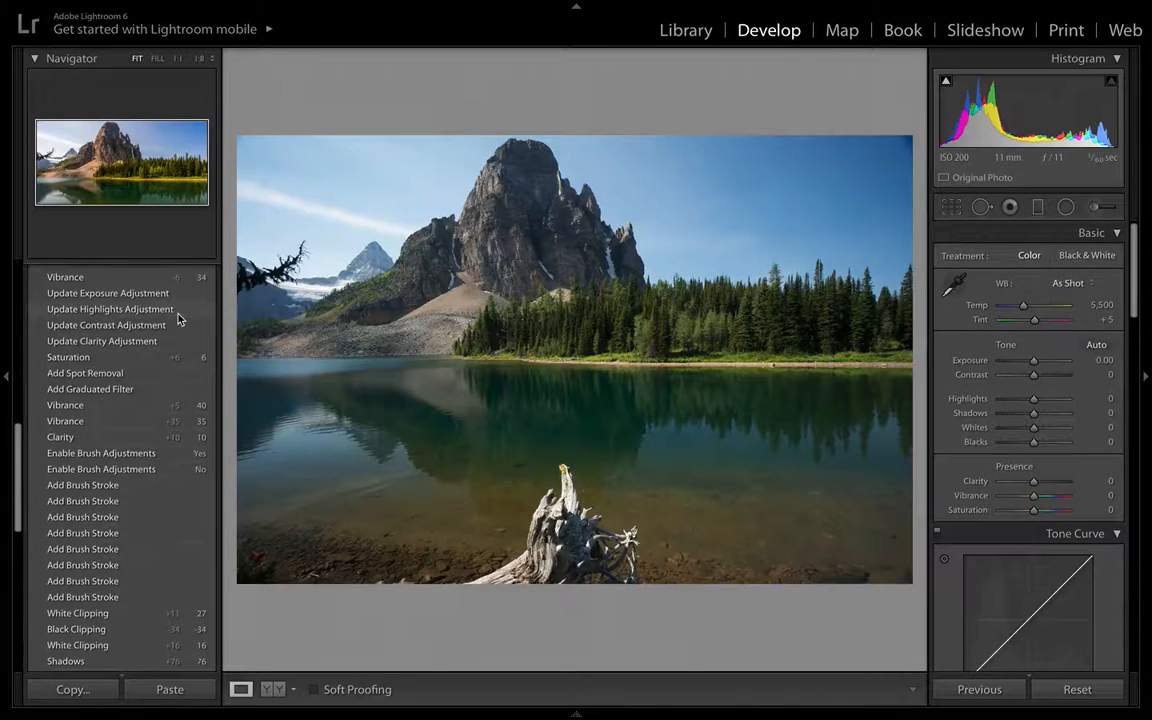
scroll(168, 313, "up", 12)
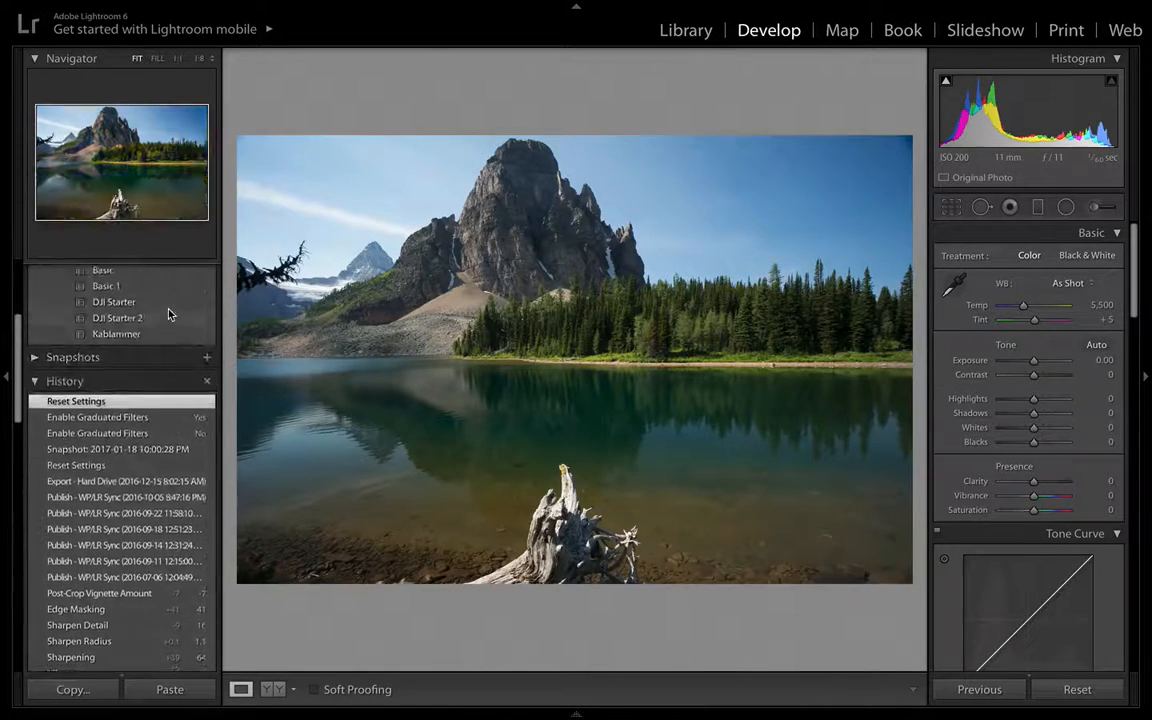
scroll(168, 313, "down", 15)
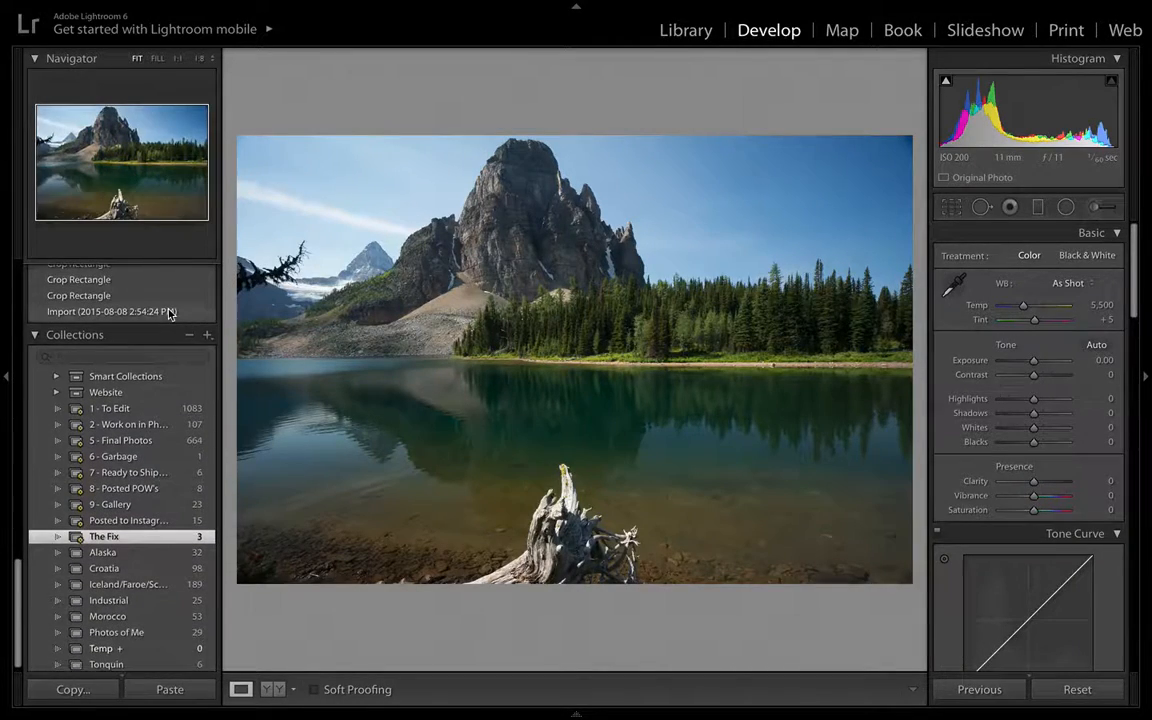
- Crop the photo to a wide panorama, raising the bottom edge above the driftwood and trimming the right edge slightly
left_click(4, 379)
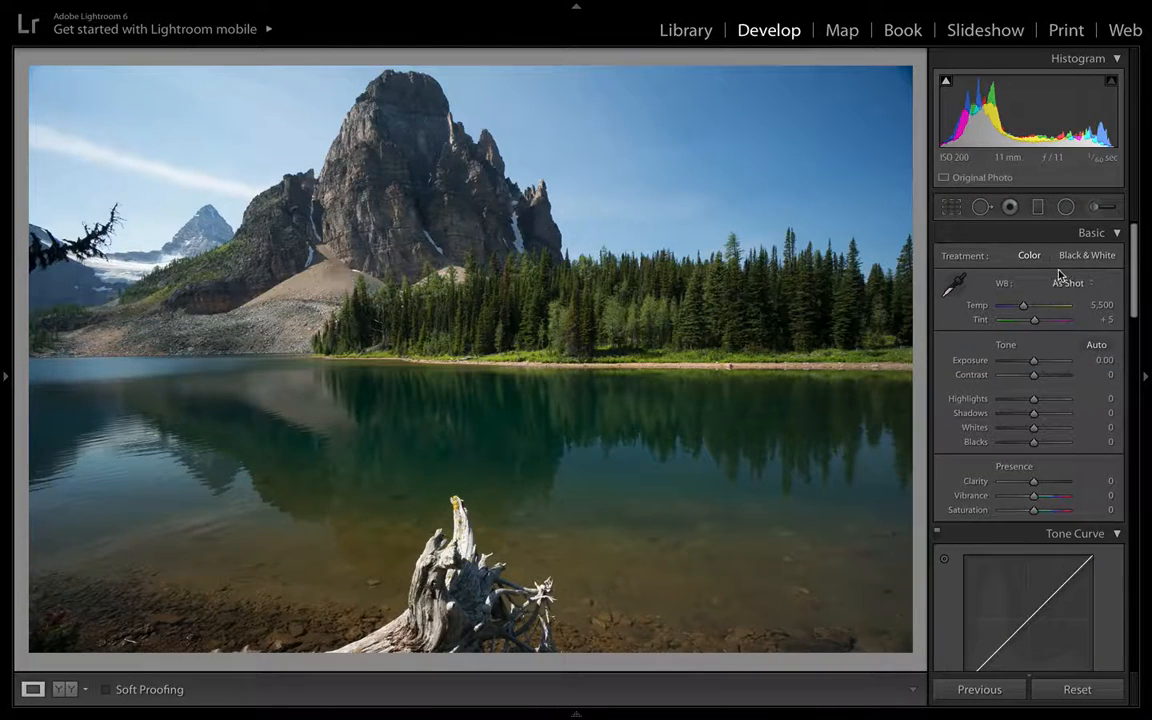
left_click(954, 211)
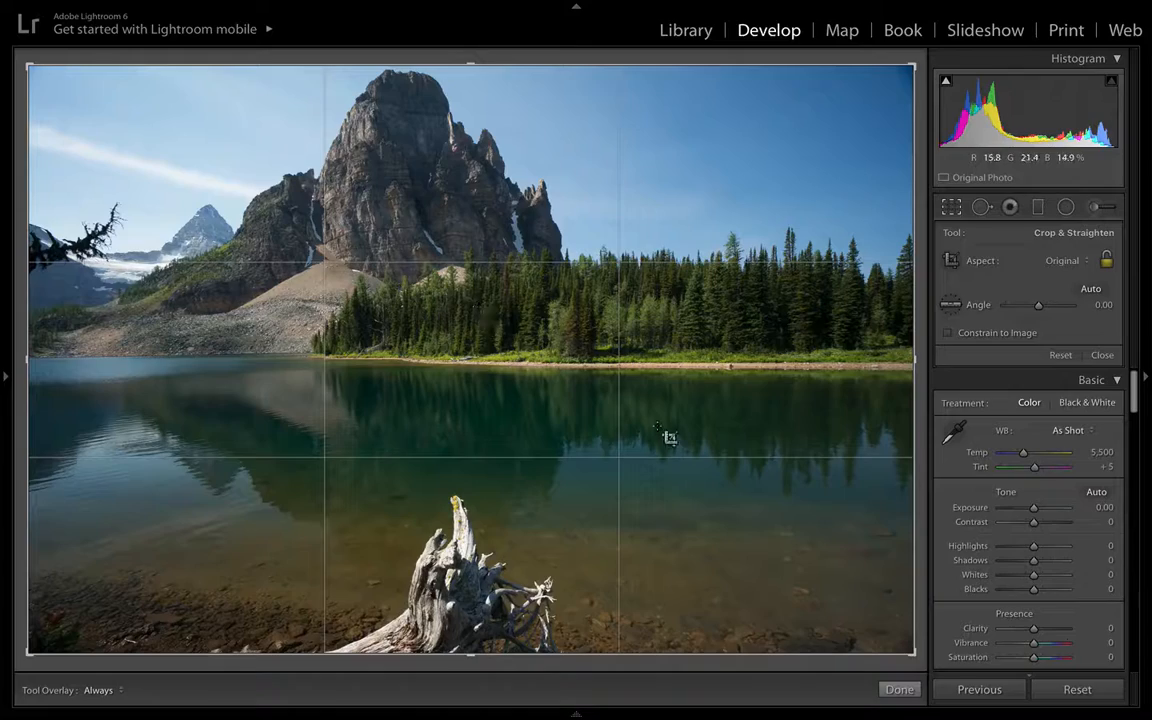
left_click_drag(915, 360, 938, 365)
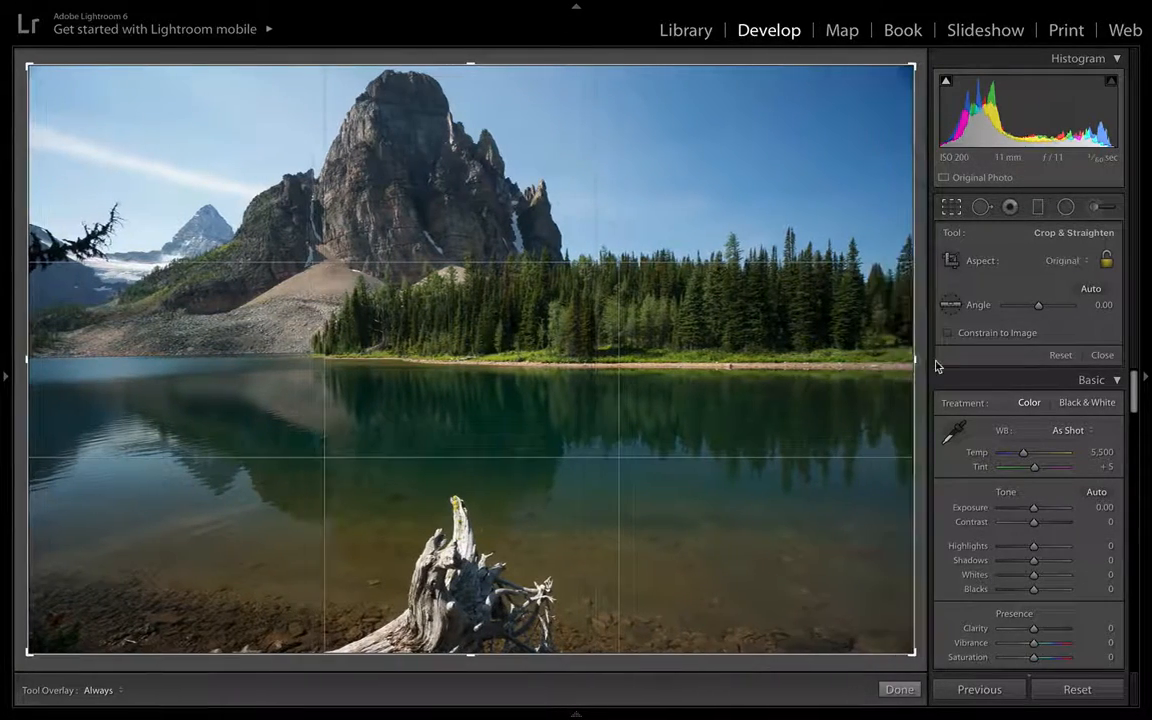
left_click_drag(473, 652, 463, 571)
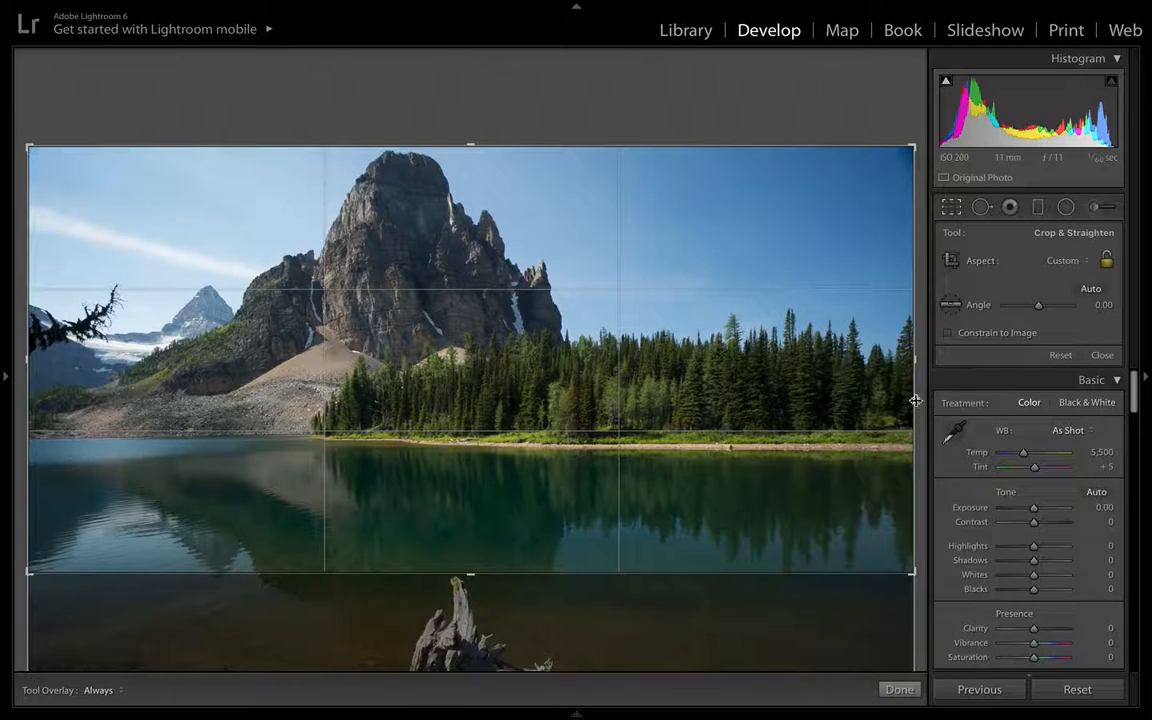
left_click_drag(914, 357, 906, 357)
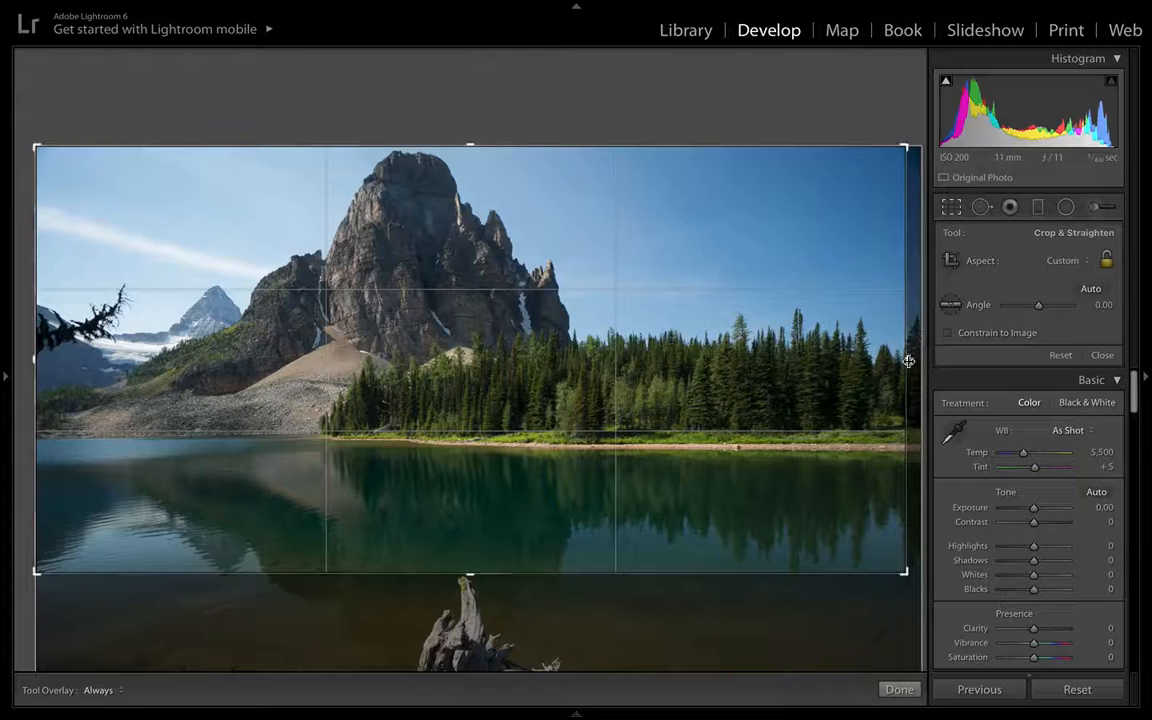
left_click_drag(907, 360, 904, 362)
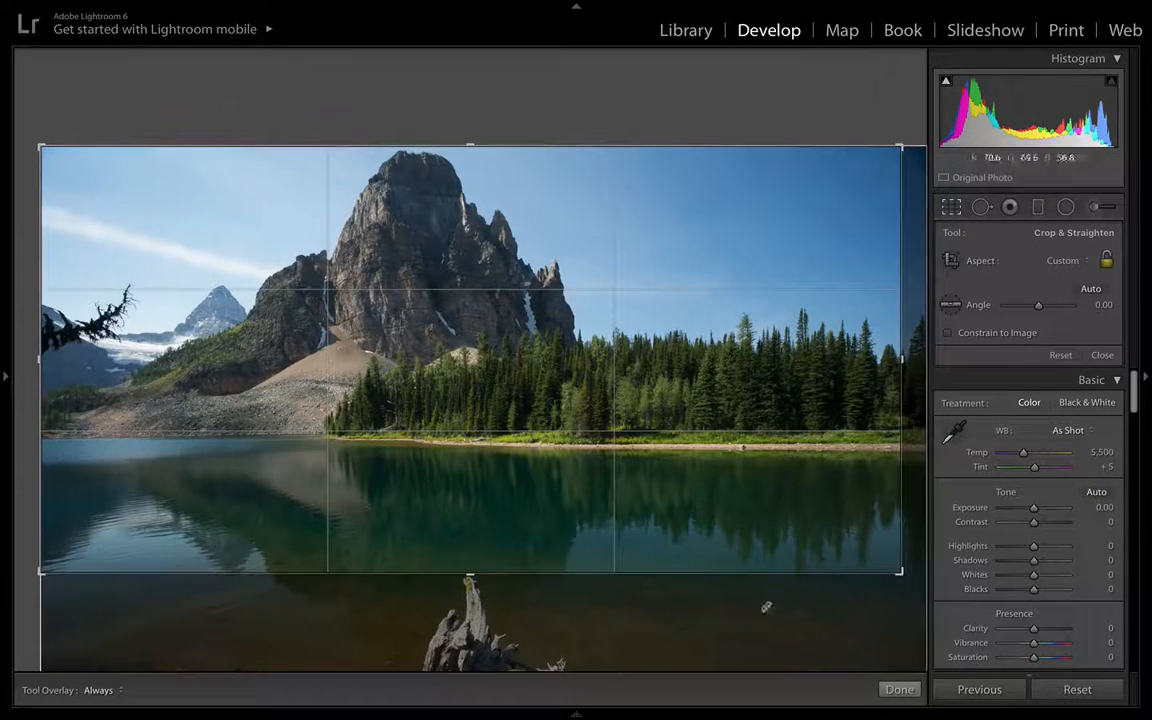
left_click(898, 690)
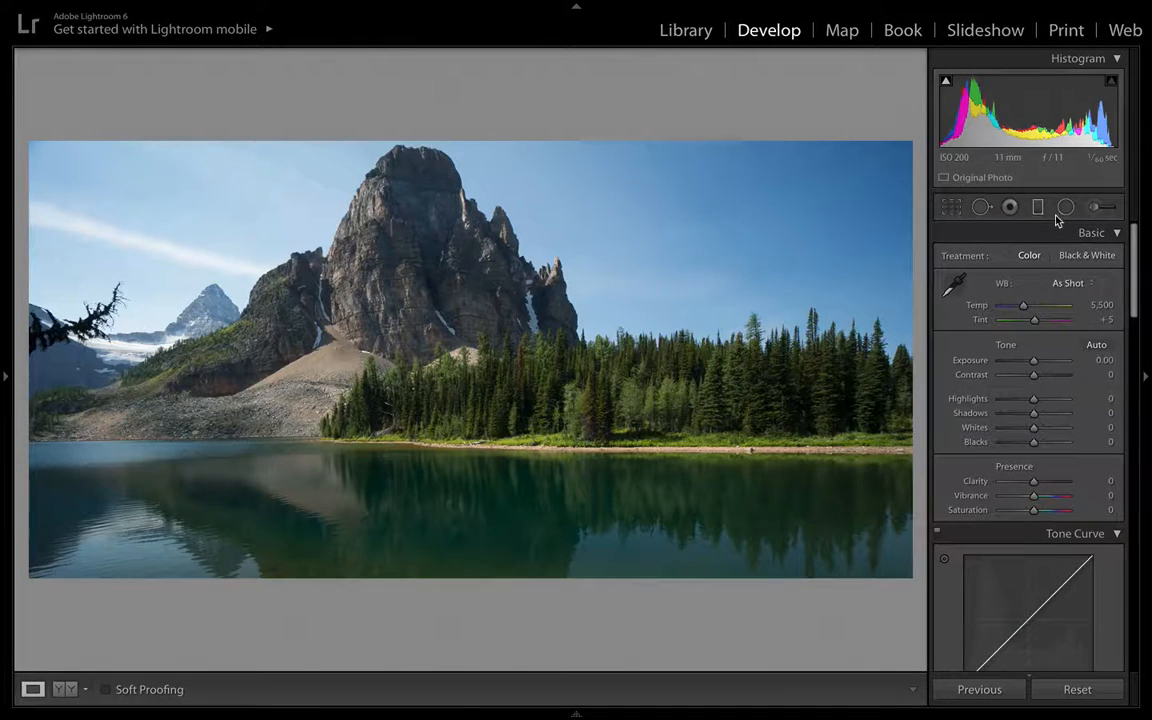
- Lower Contrast to -31
scroll(1090, 352, "down", 1)
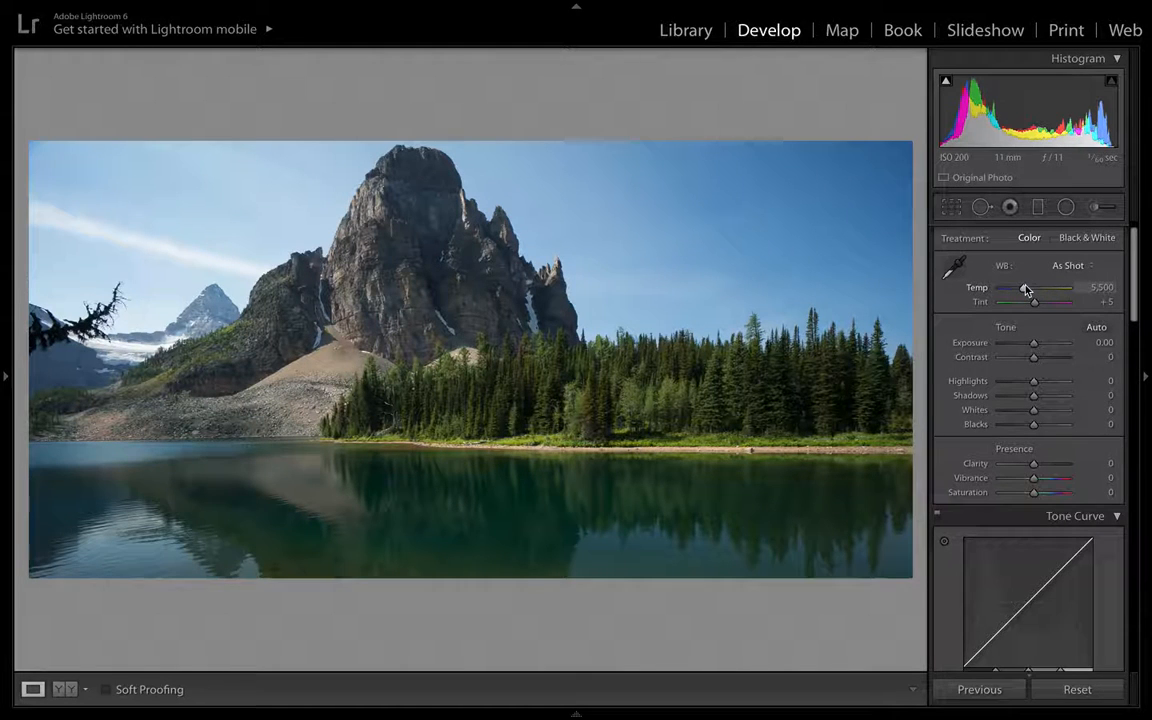
scroll(1025, 290, "down", 2)
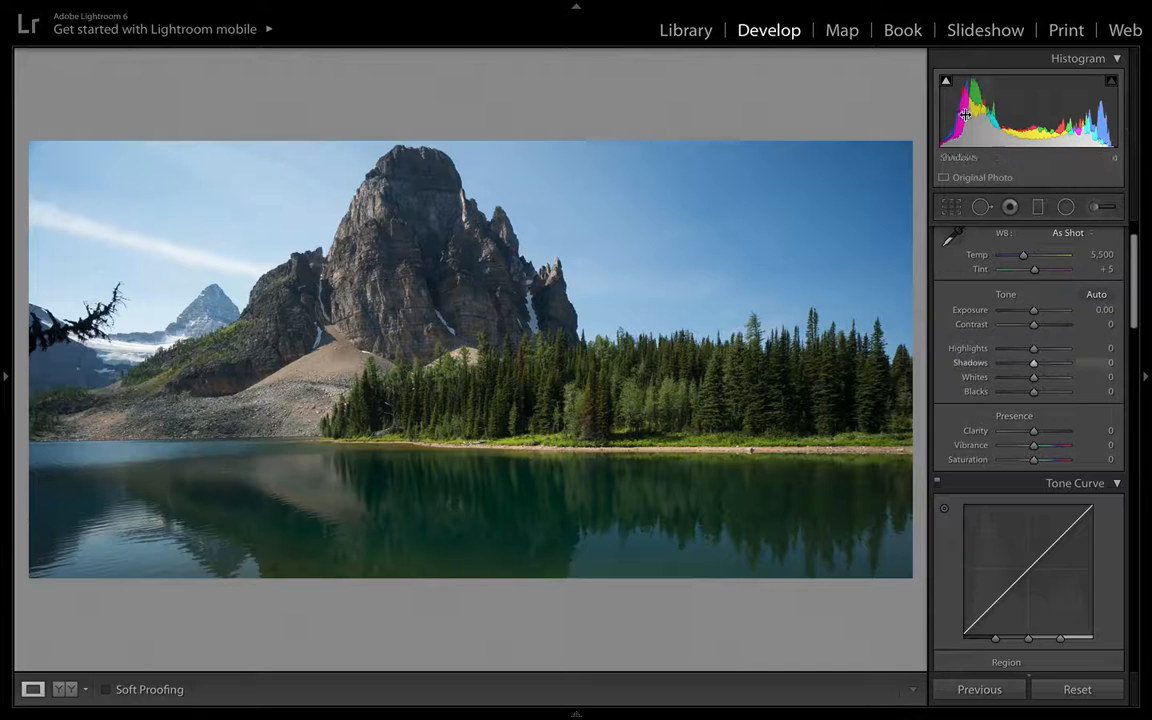
scroll(1040, 311, "down", 1)
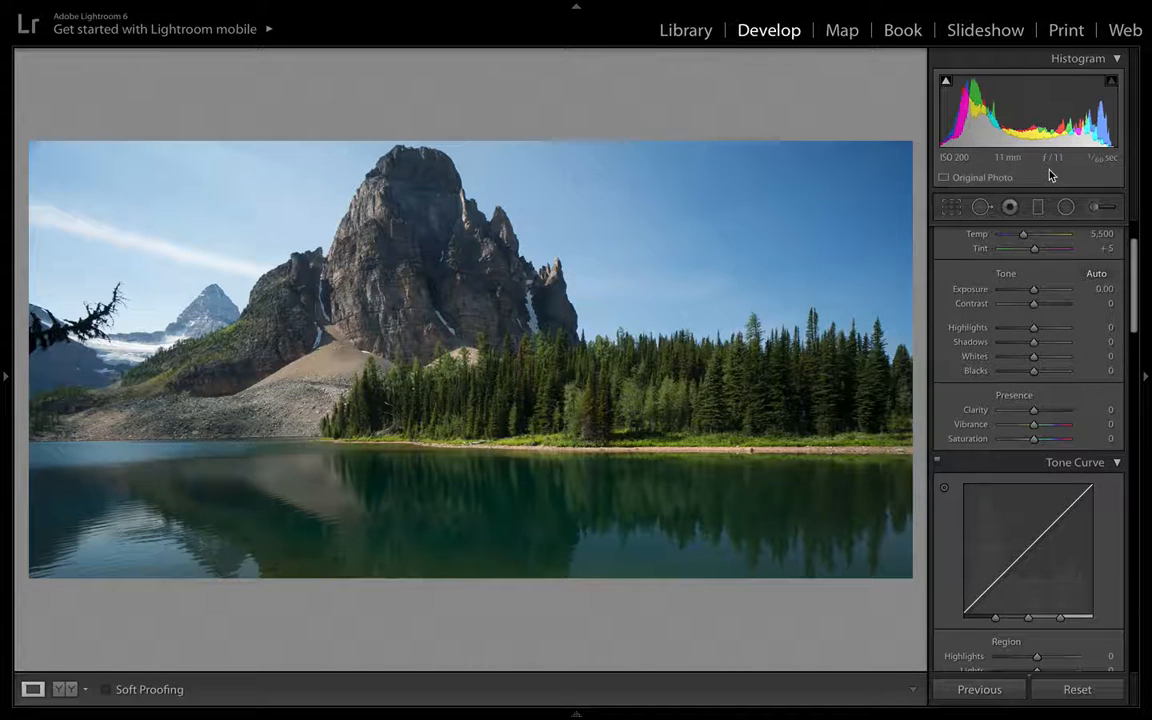
mouse_move(1034, 304)
left_mouse_down()
mouse_move(1064, 305)
mouse_move(1008, 309)
mouse_move(1034, 305)
mouse_move(1059, 322)
mouse_move(1026, 322)
left_mouse_up()
double_click(1036, 311)
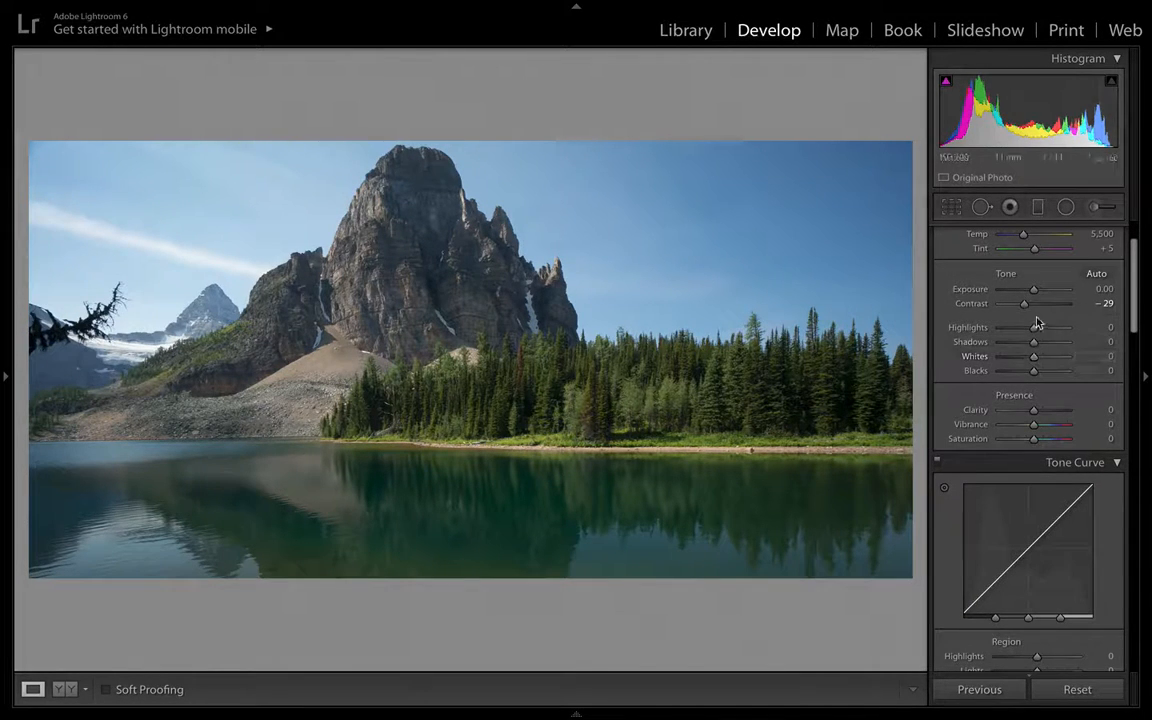
left_click_drag(1024, 304, 1024, 304)
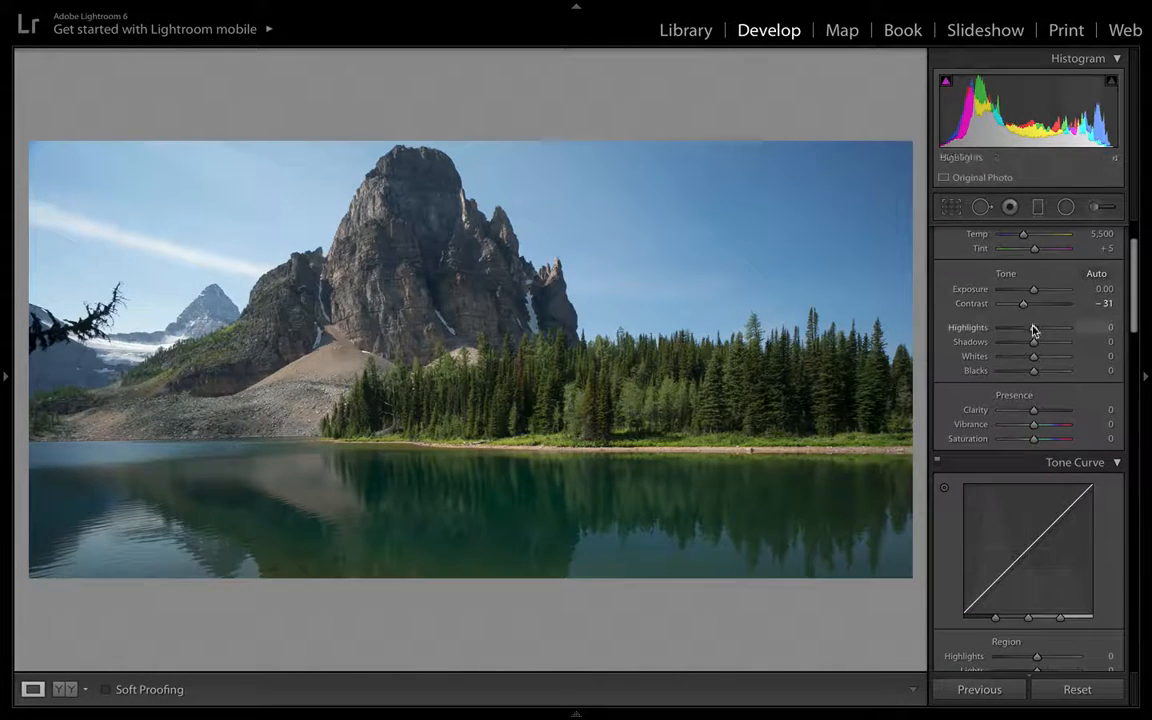
- Set Highlights to -52 and Shadows to +34
left_click_drag(1034, 330, 1067, 324)
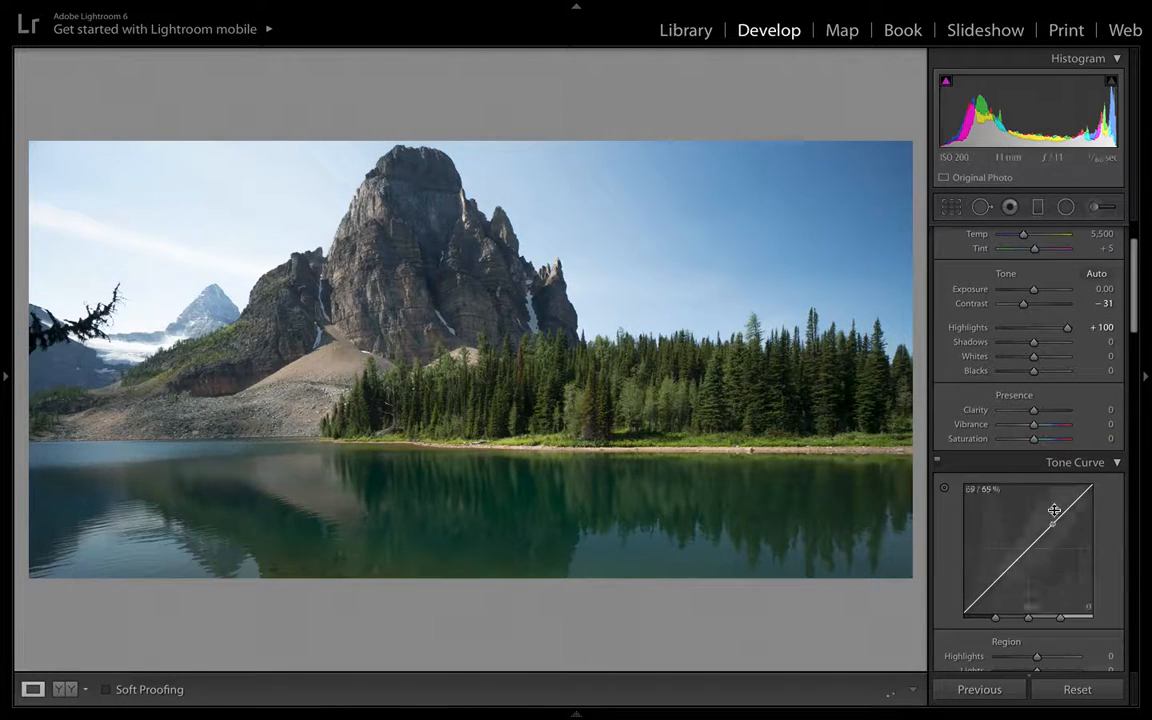
left_click_drag(1067, 328, 1017, 337)
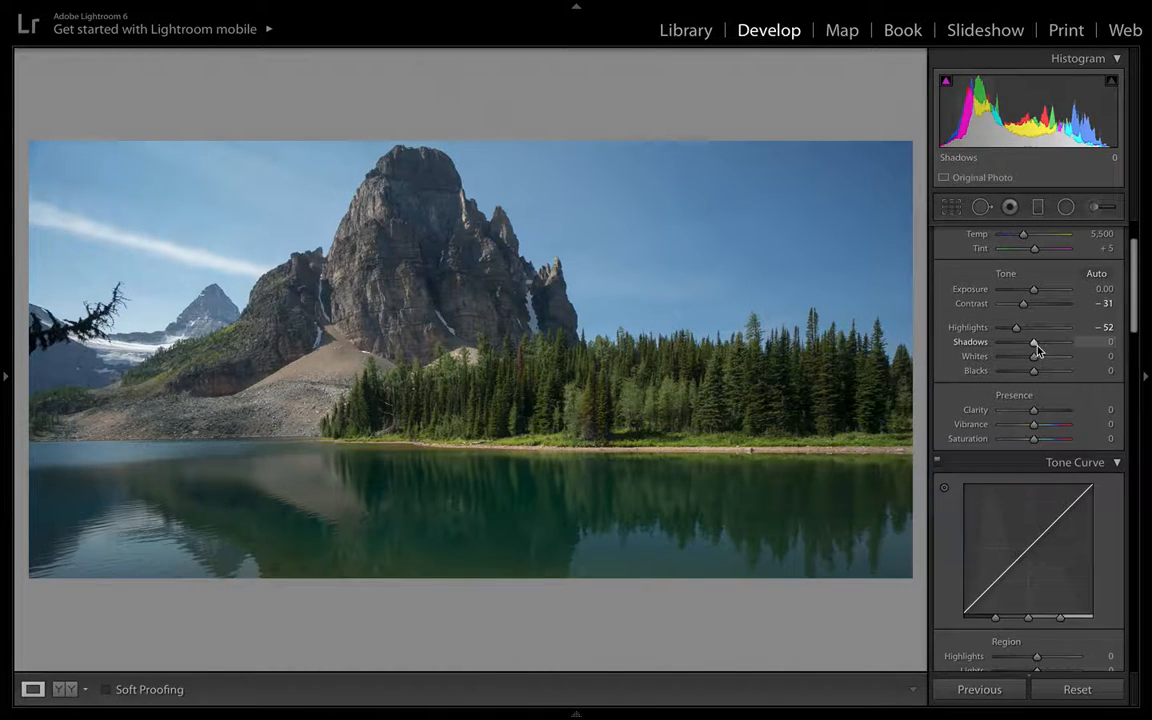
mouse_move(1034, 346)
left_mouse_down()
mouse_move(1070, 344)
mouse_move(1015, 346)
mouse_move(1035, 348)
left_mouse_up()
mouse_move(1049, 348)
left_mouse_down()
mouse_move(1034, 347)
mouse_move(1046, 352)
left_mouse_up()
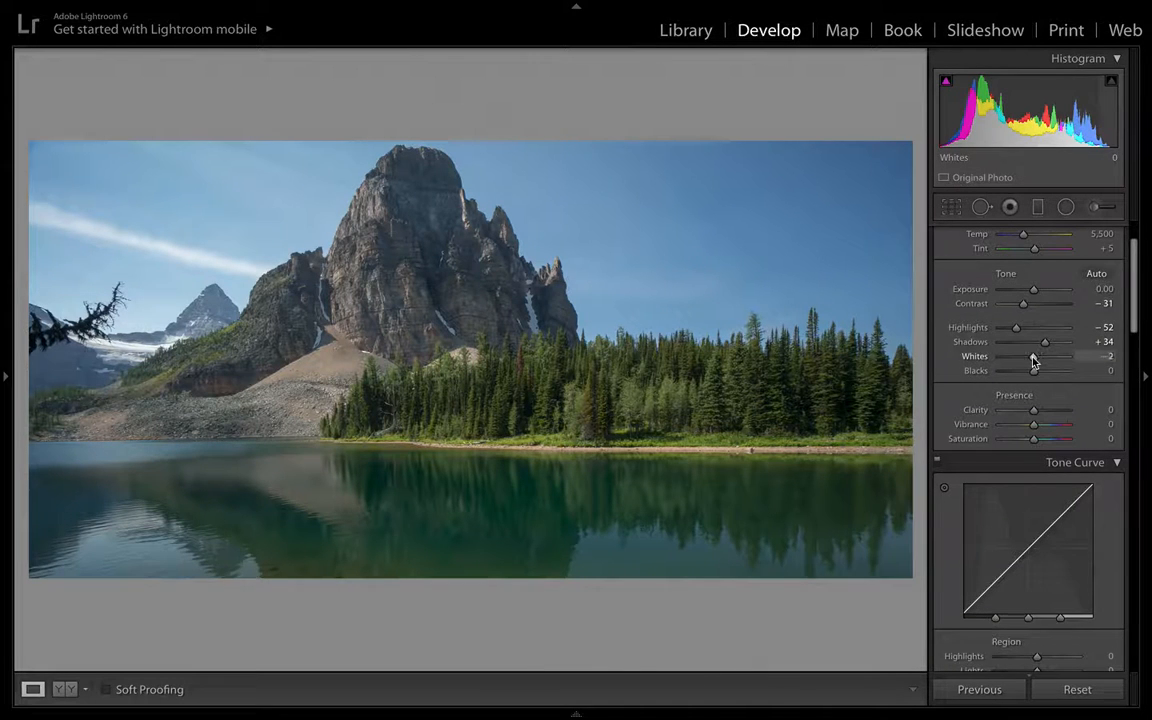
- Raise Whites to +65 while checking the clipping preview
left_click_drag(1034, 360, 1037, 360)
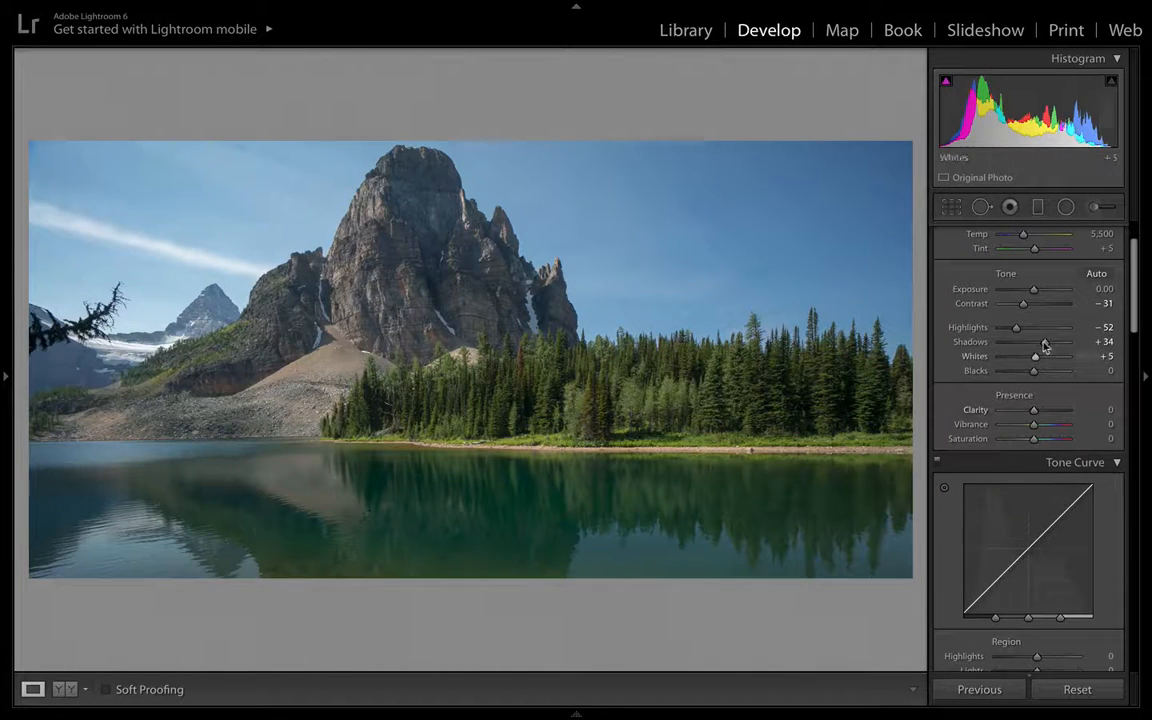
left_click_drag(1035, 361, 1039, 361)
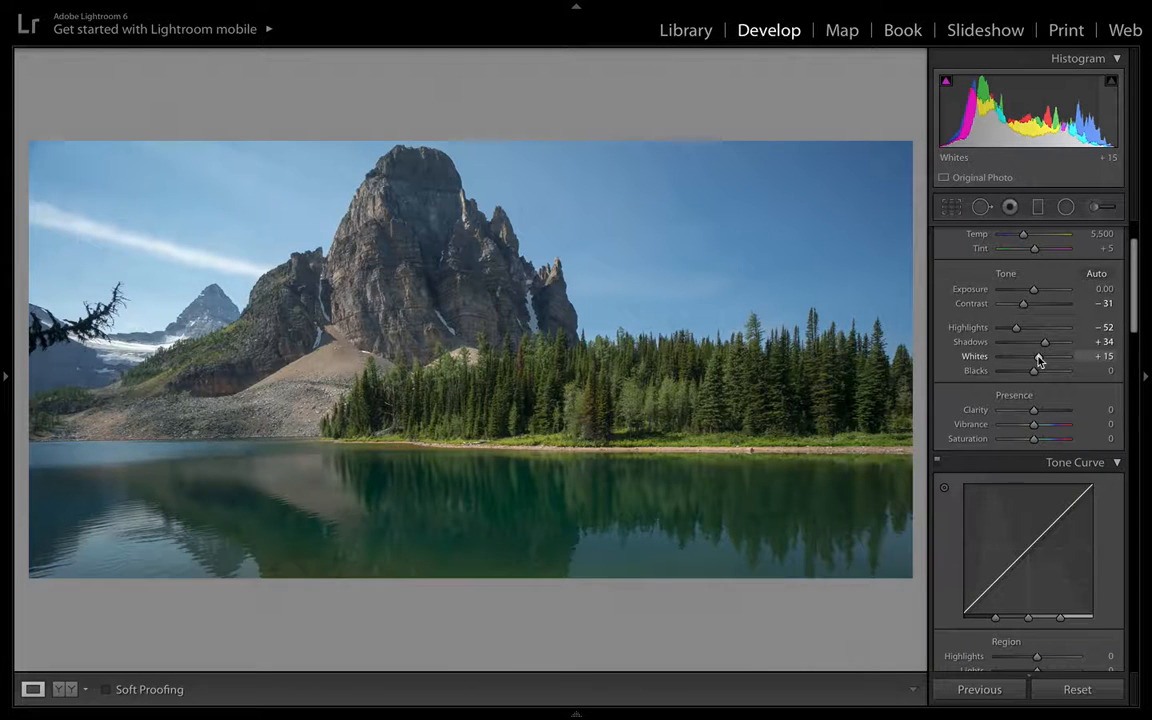
left_click(1039, 361, "alt")
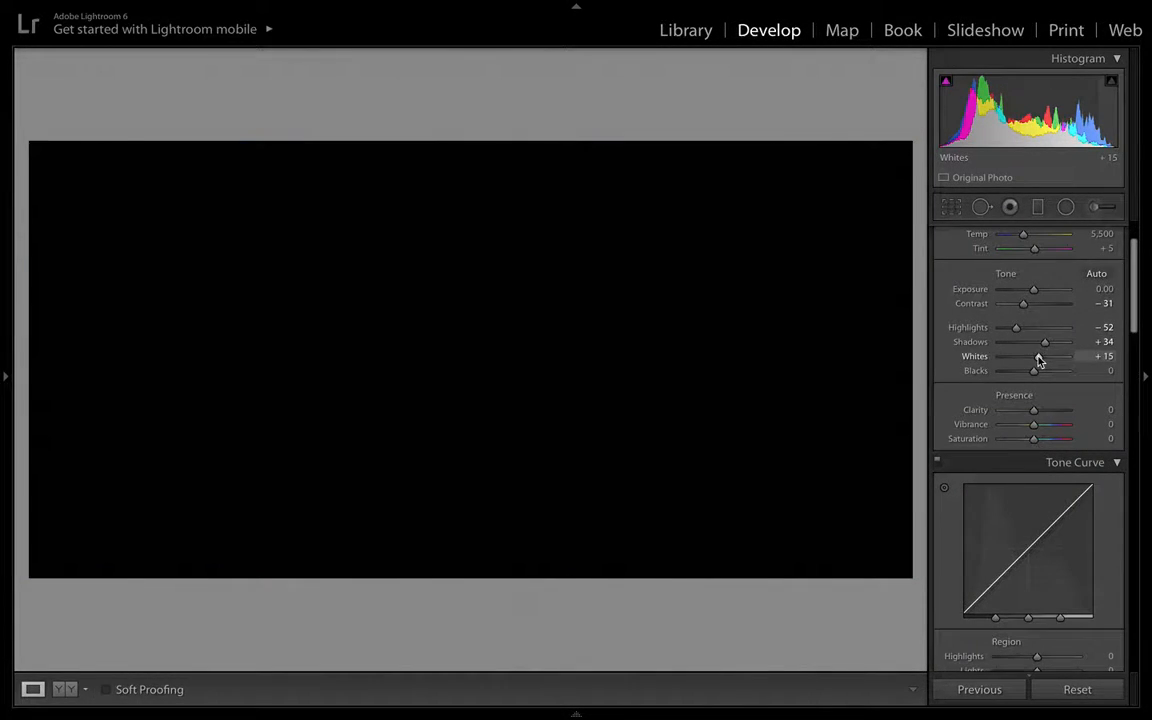
left_click_drag(1039, 361, 1057, 365)
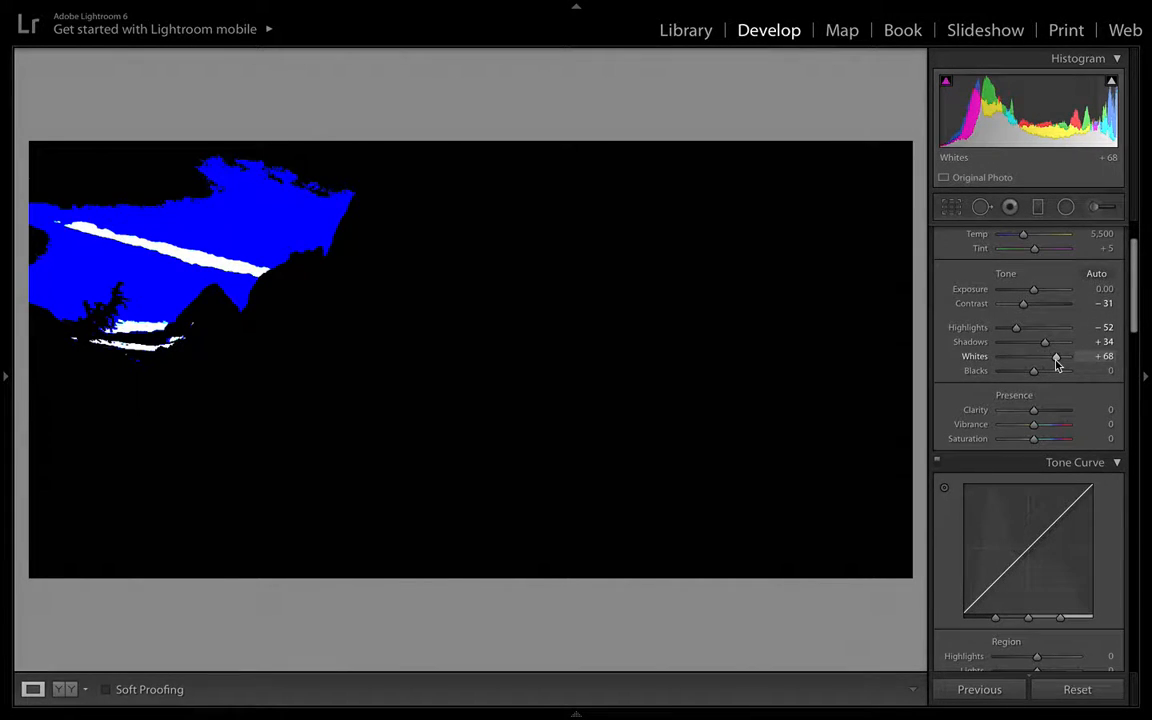
left_click_drag(1057, 365, 1055, 364)
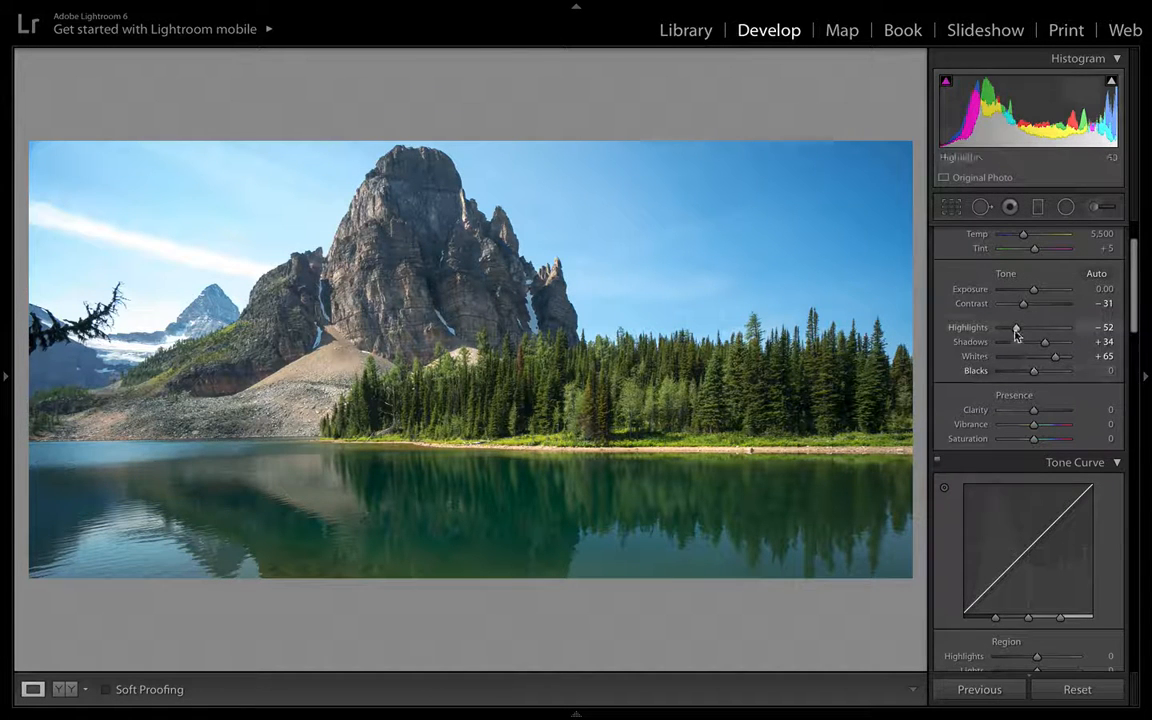
- Set Highlights to -45 and Whites to +45
left_click_drag(1016, 329, 1031, 374)
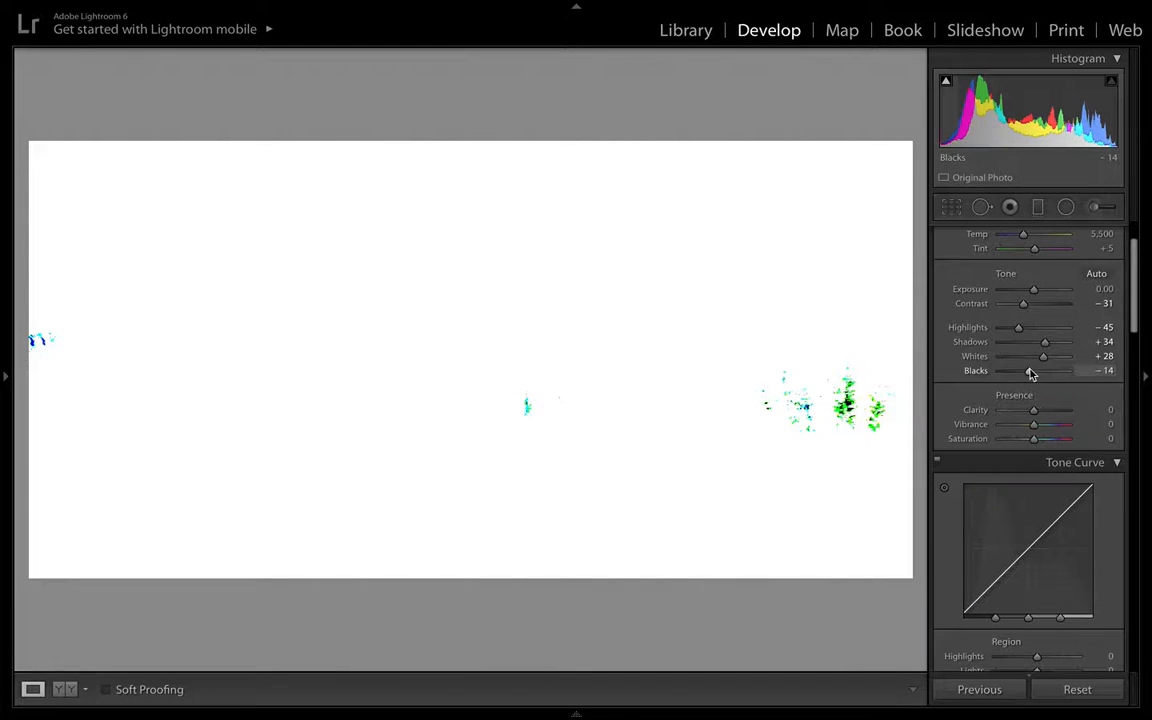
left_click_drag(1031, 374, 1031, 374)
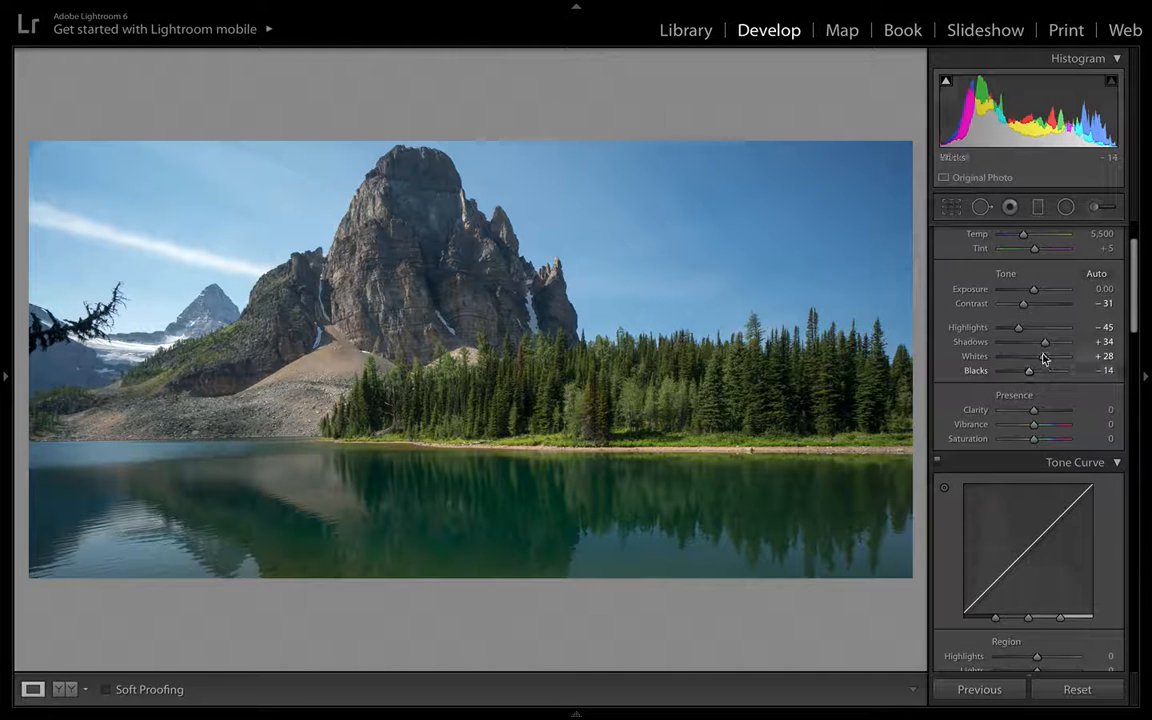
left_click_drag(1044, 358, 1049, 359)
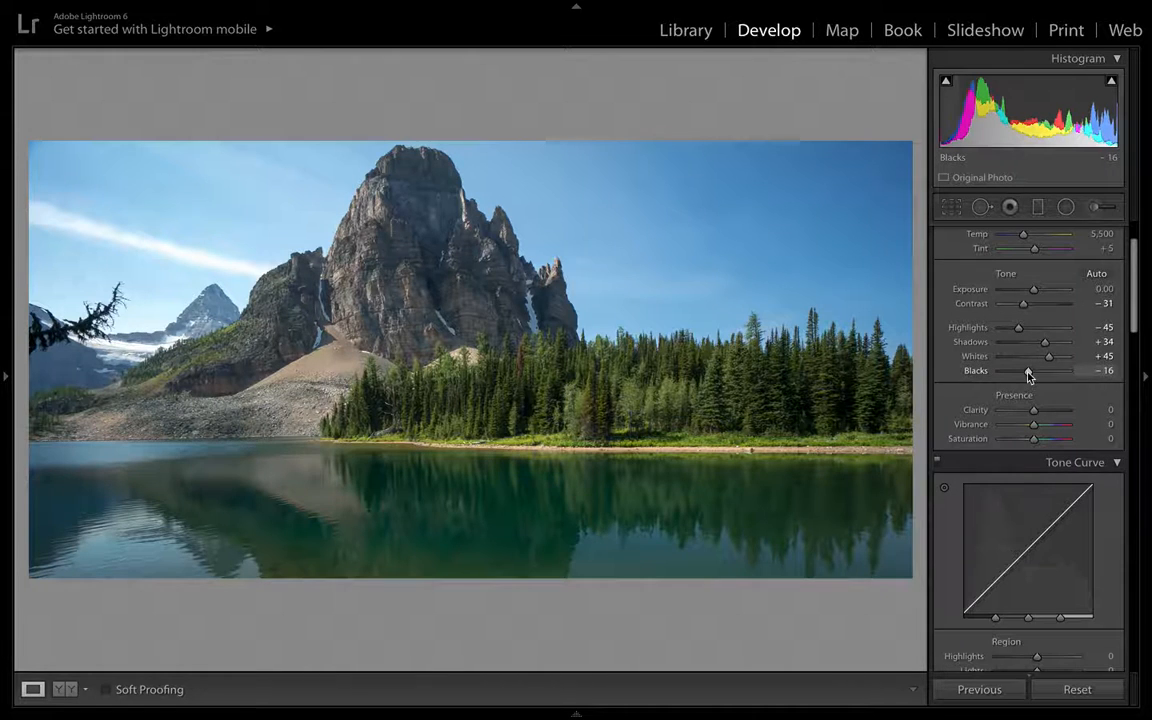
- Lower Blacks to -30 while checking the clipping preview
left_click_drag(1029, 371, 1025, 378)
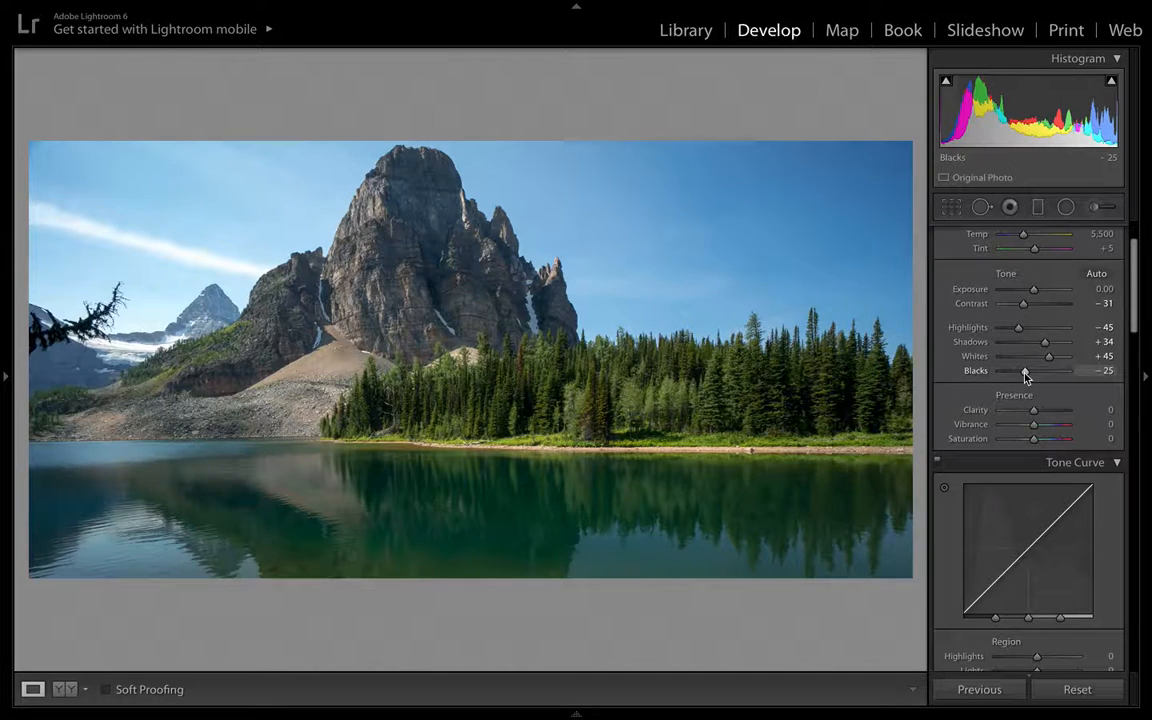
left_click(1025, 375, "alt")
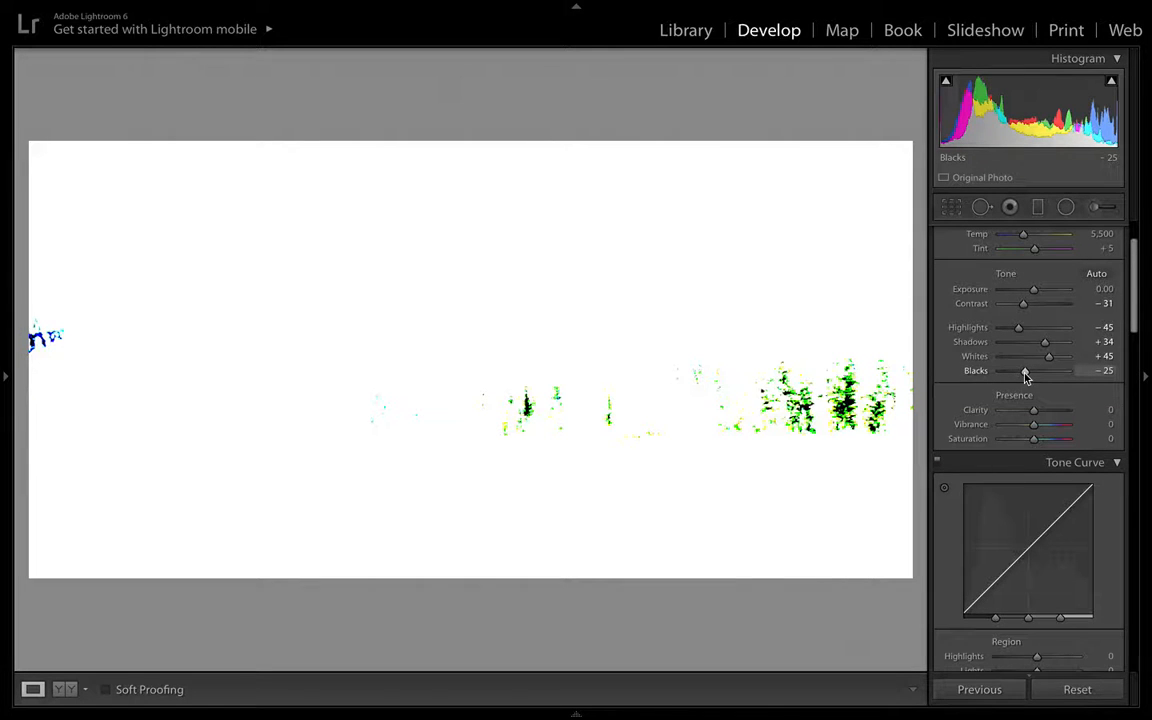
left_click_drag(1025, 375, 1023, 375)
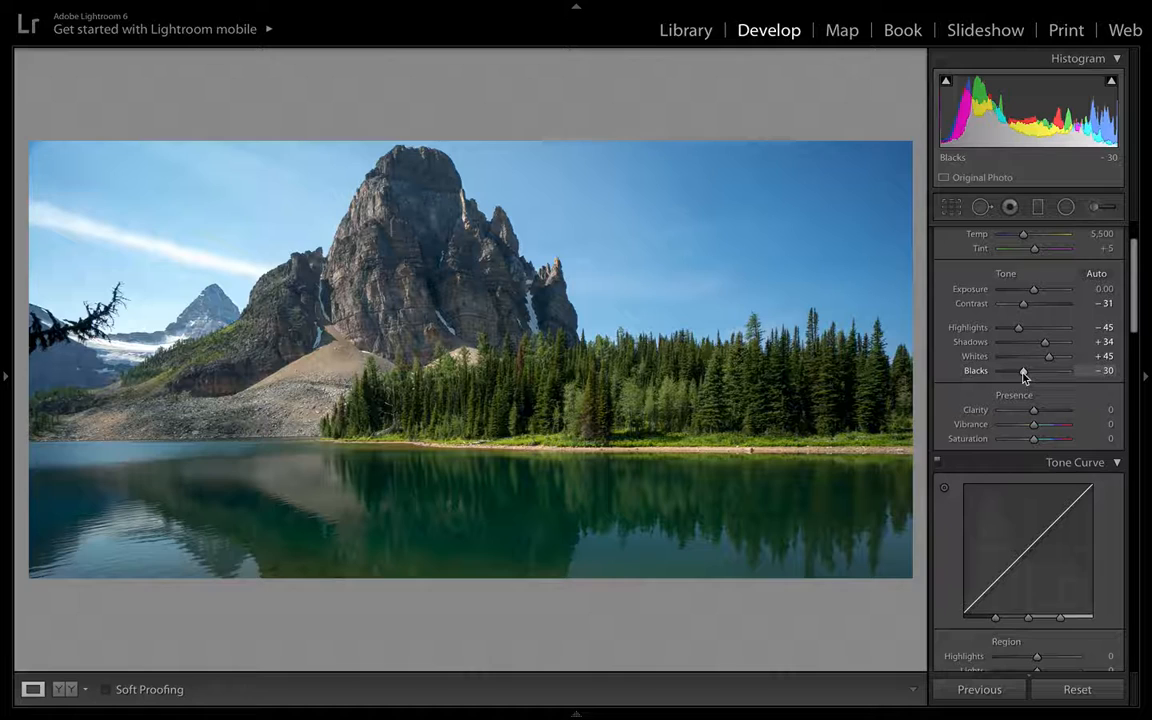
- Set Clarity to +13 and Vibrance to +20
scroll(1023, 375, "down", 1)
mouse_move(1034, 388)
left_mouse_down()
mouse_move(1024, 396)
mouse_move(1039, 397)
left_mouse_up()
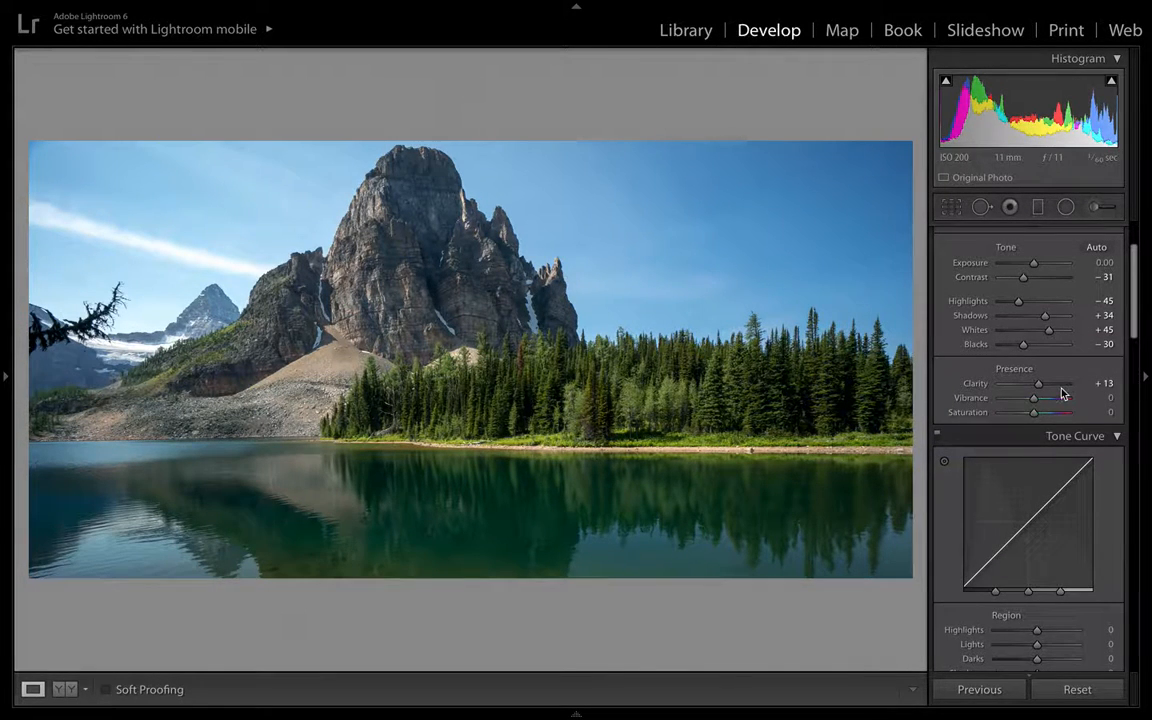
scroll(1039, 384, "down", 1)
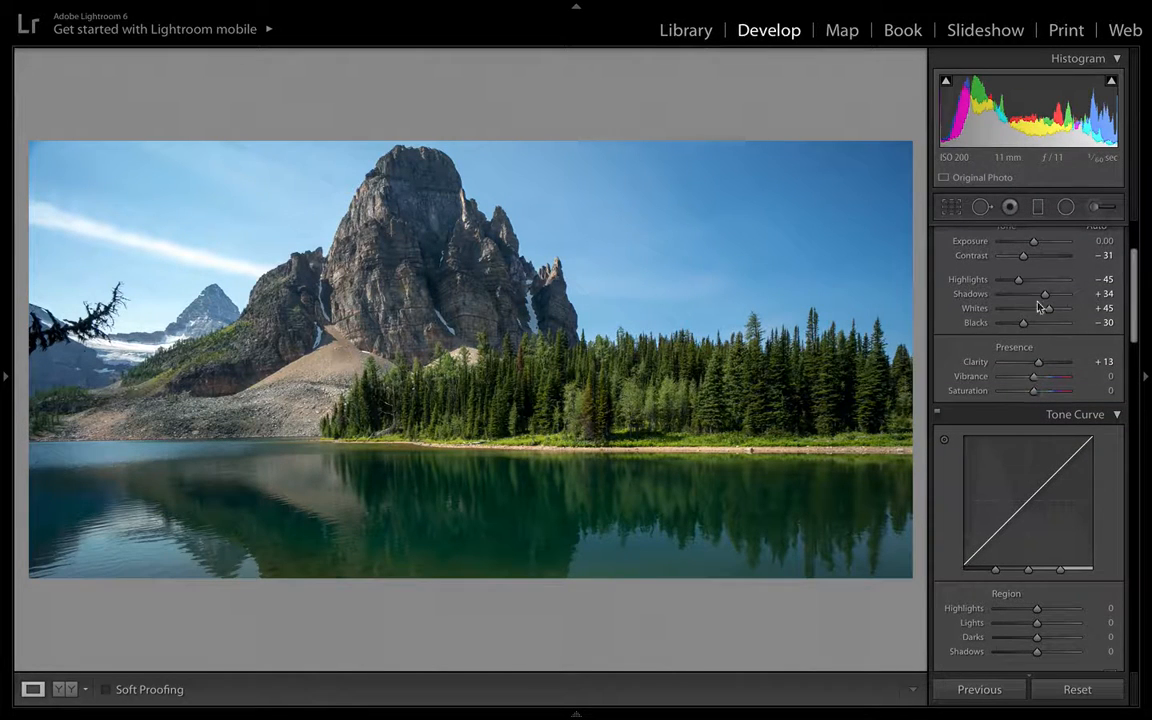
scroll(1040, 421, "down", 1)
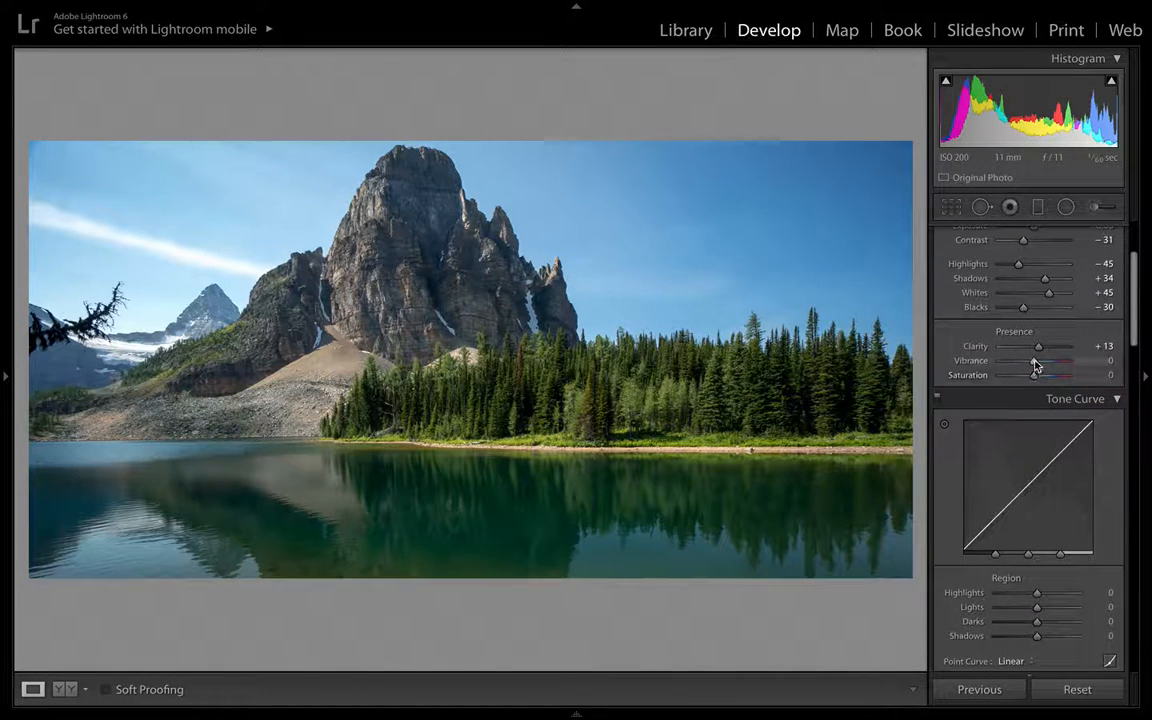
left_click_drag(1034, 365, 1040, 370)
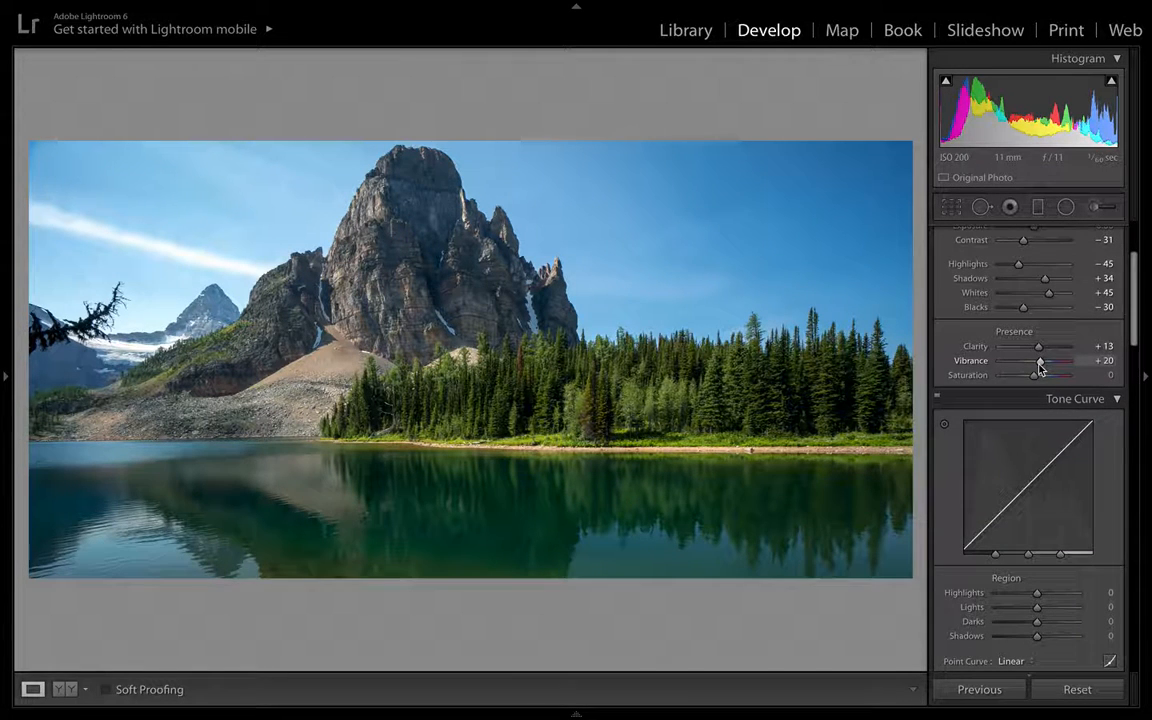
double_click(1036, 376)
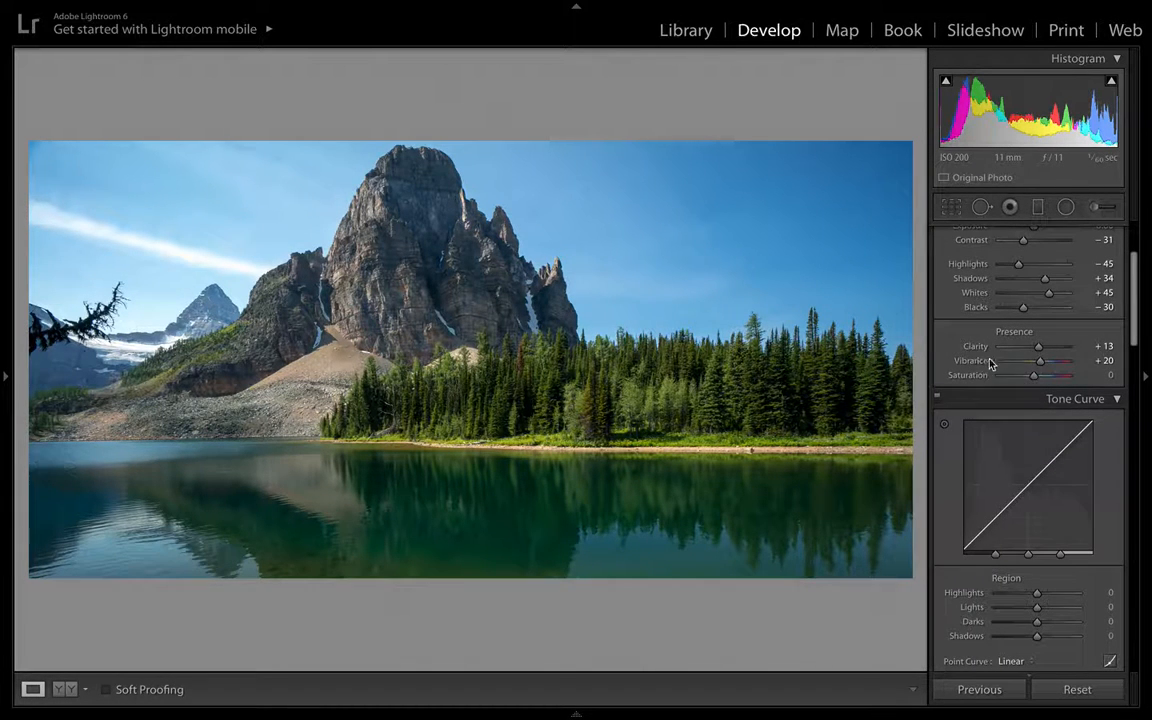
- Raise Vibrance to +31 and compare the edited photo against the original in before/after views
left_click_drag(1041, 363, 1042, 367)
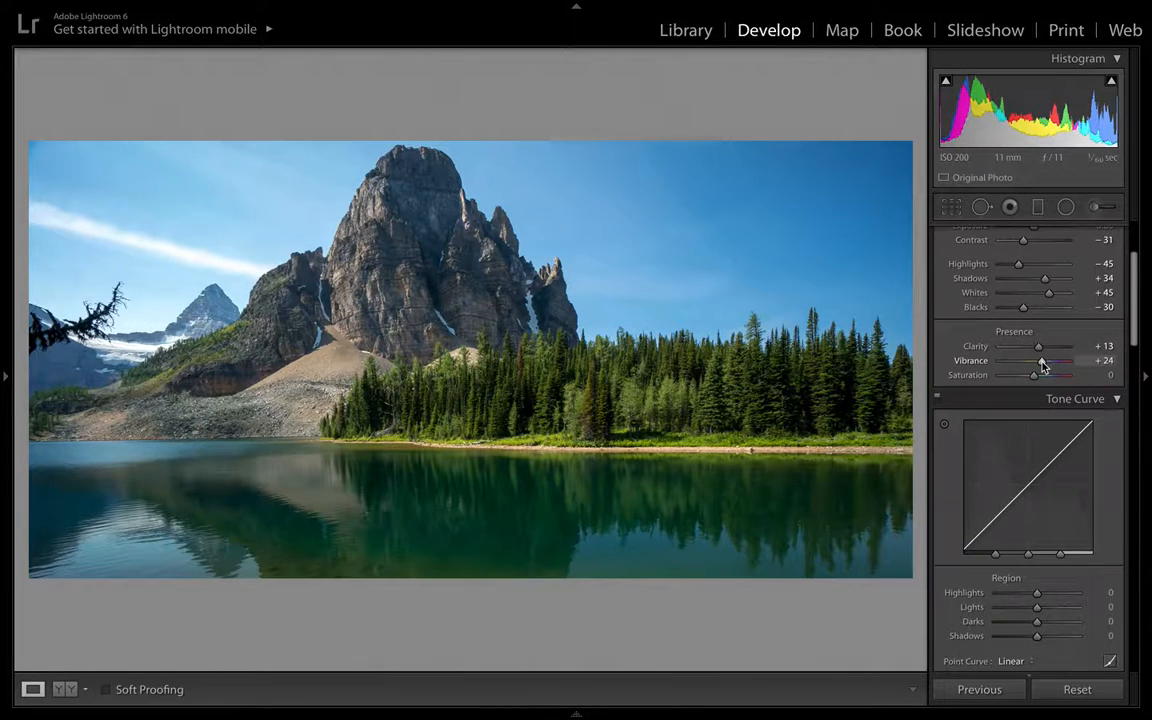
left_click_drag(1042, 367, 1045, 367)
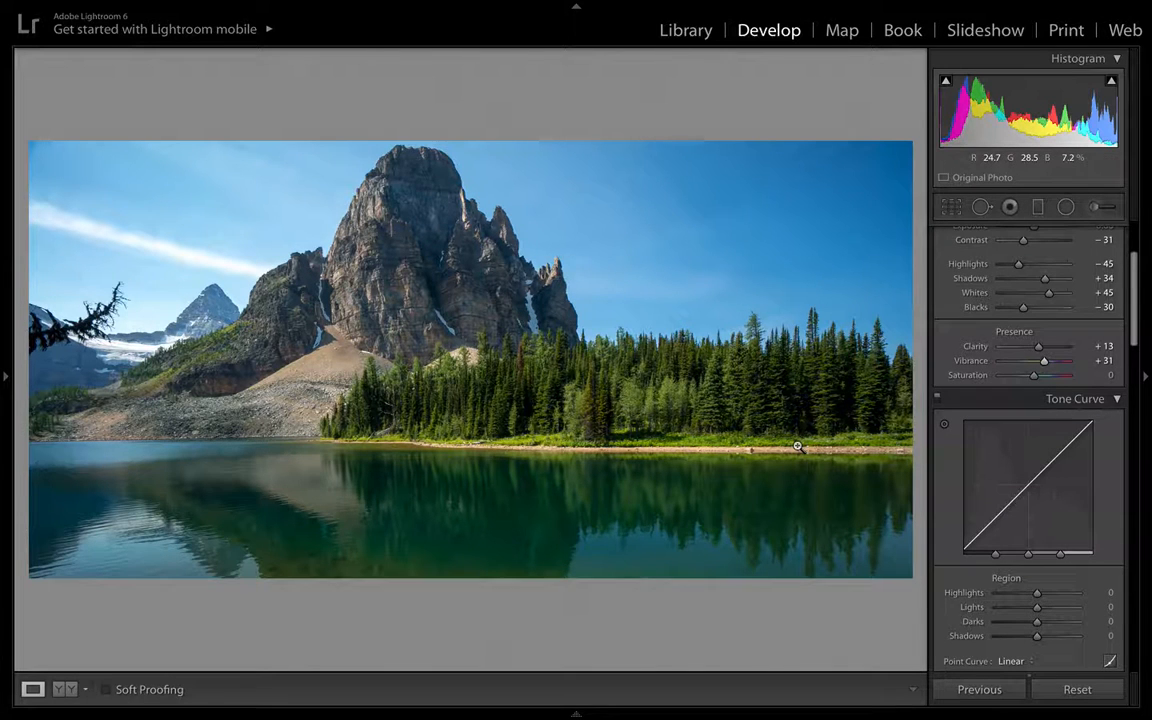
key("y")
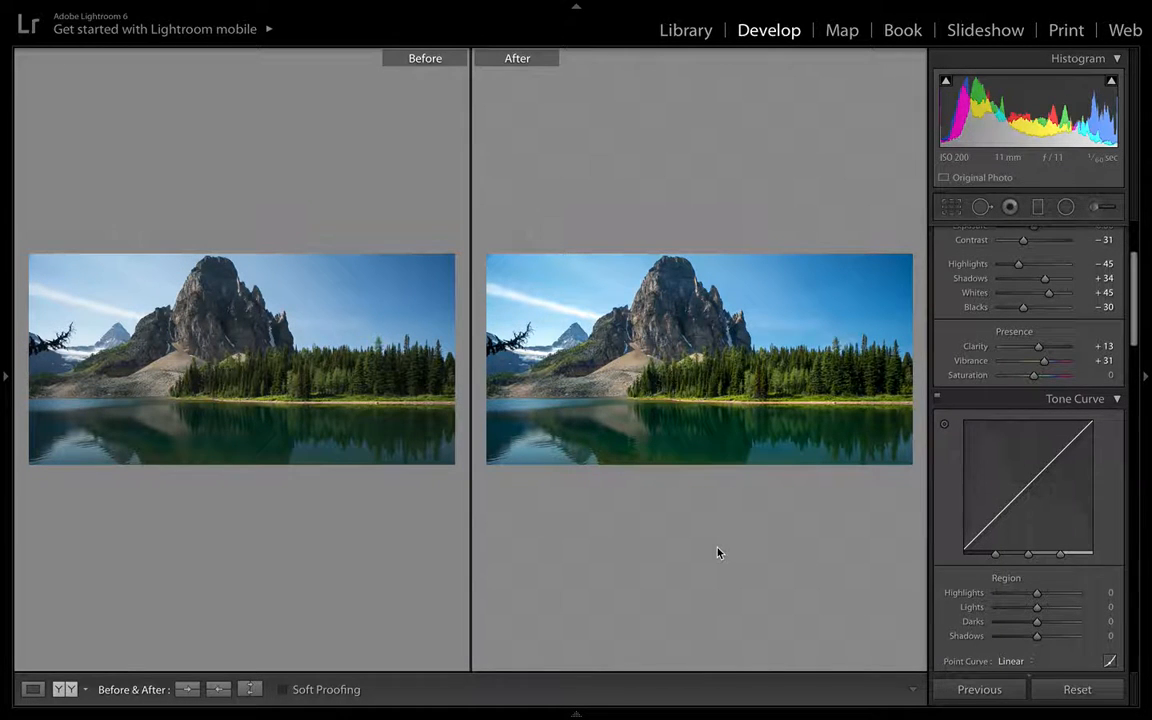
key("y")
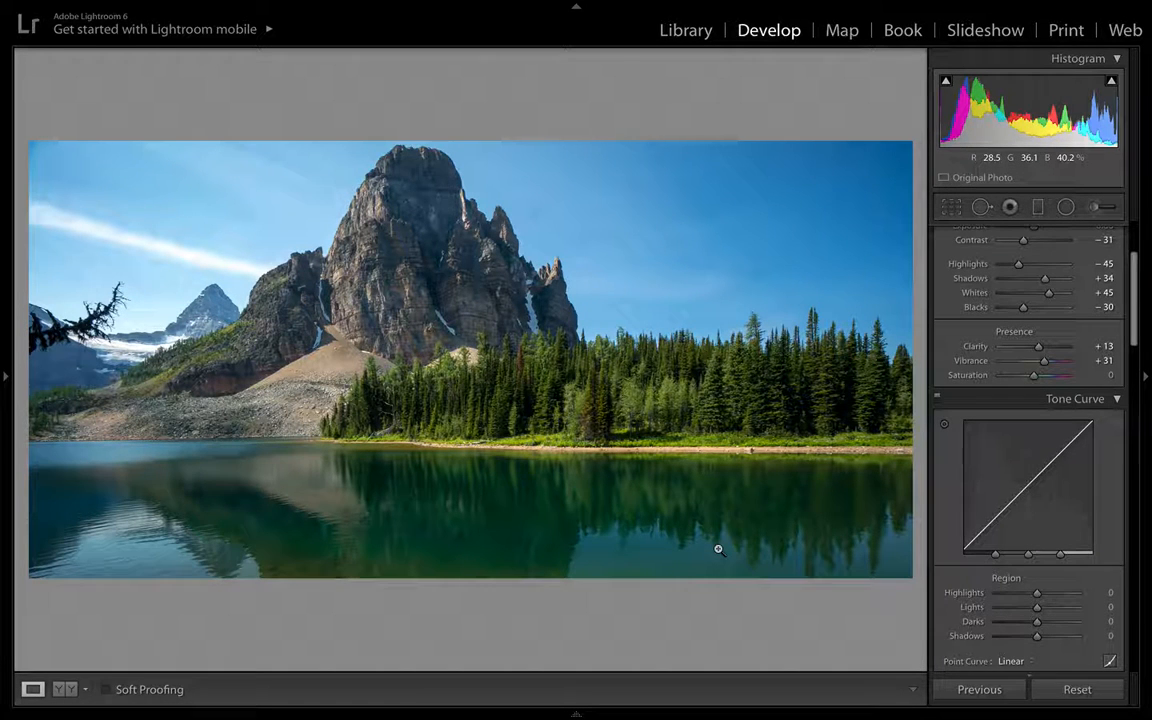
key("backslash")
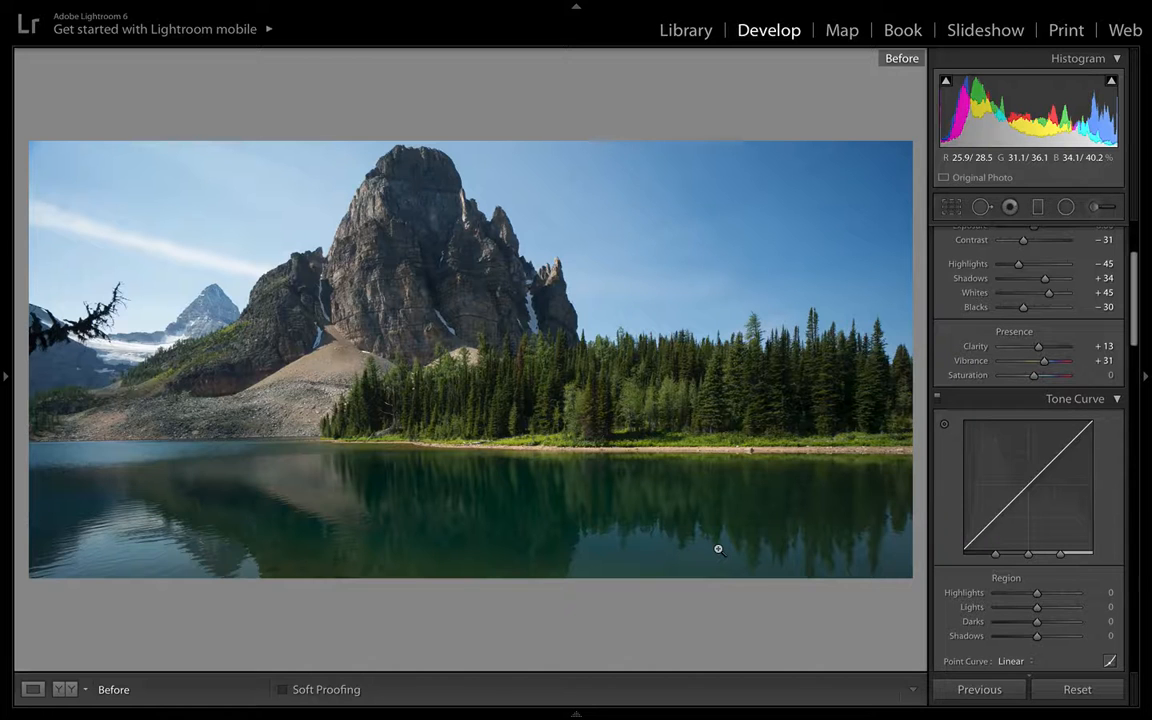
key("backslash")
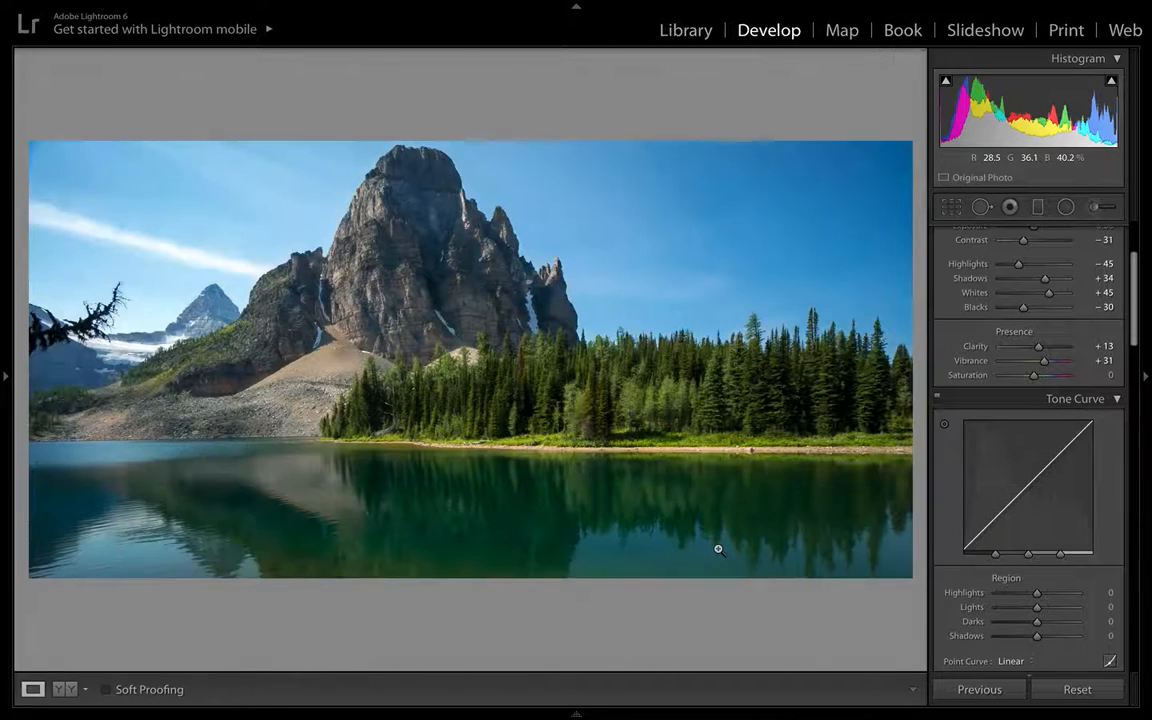
key("backslash")
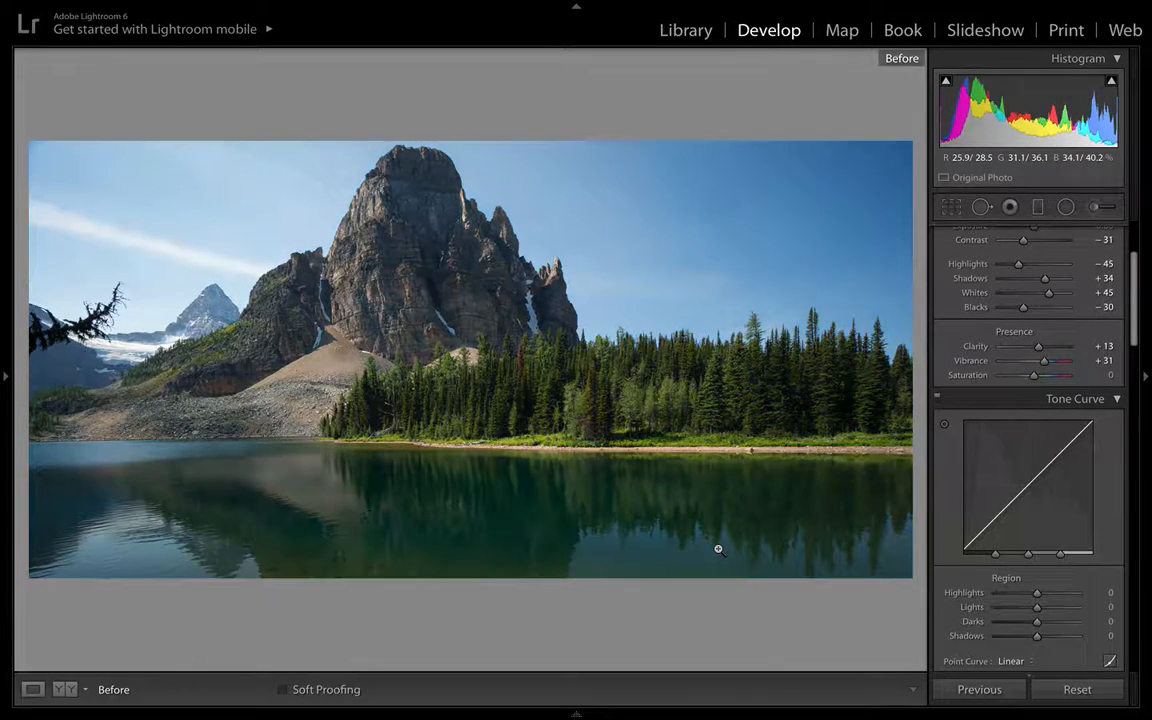
key("backslash")
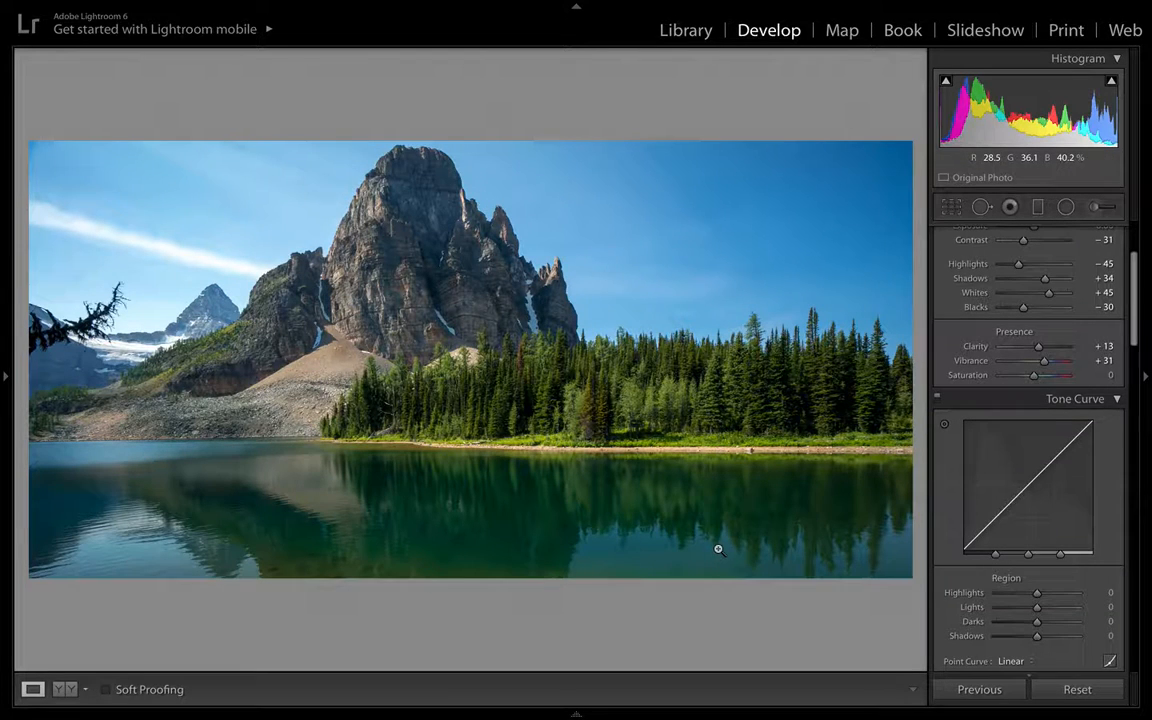
- Set the white balance Temp to 5,889 and fine-tune it to 5,877
scroll(1036, 366, "up", 3)
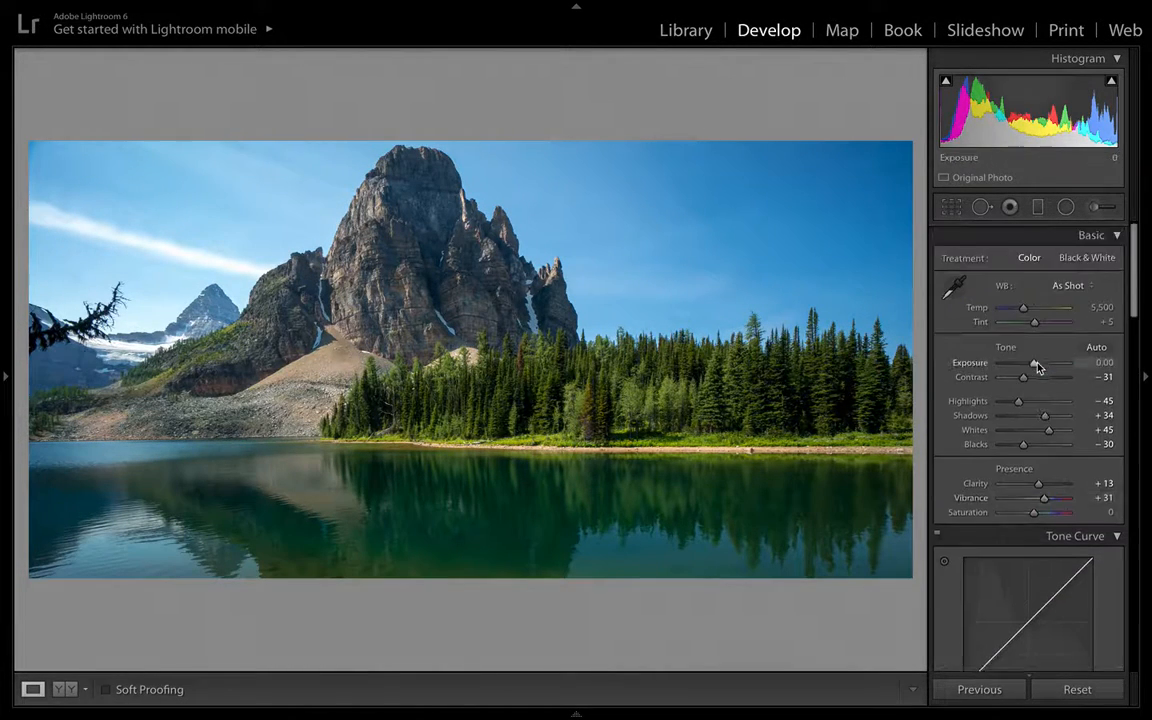
scroll(1036, 366, "down", 1)
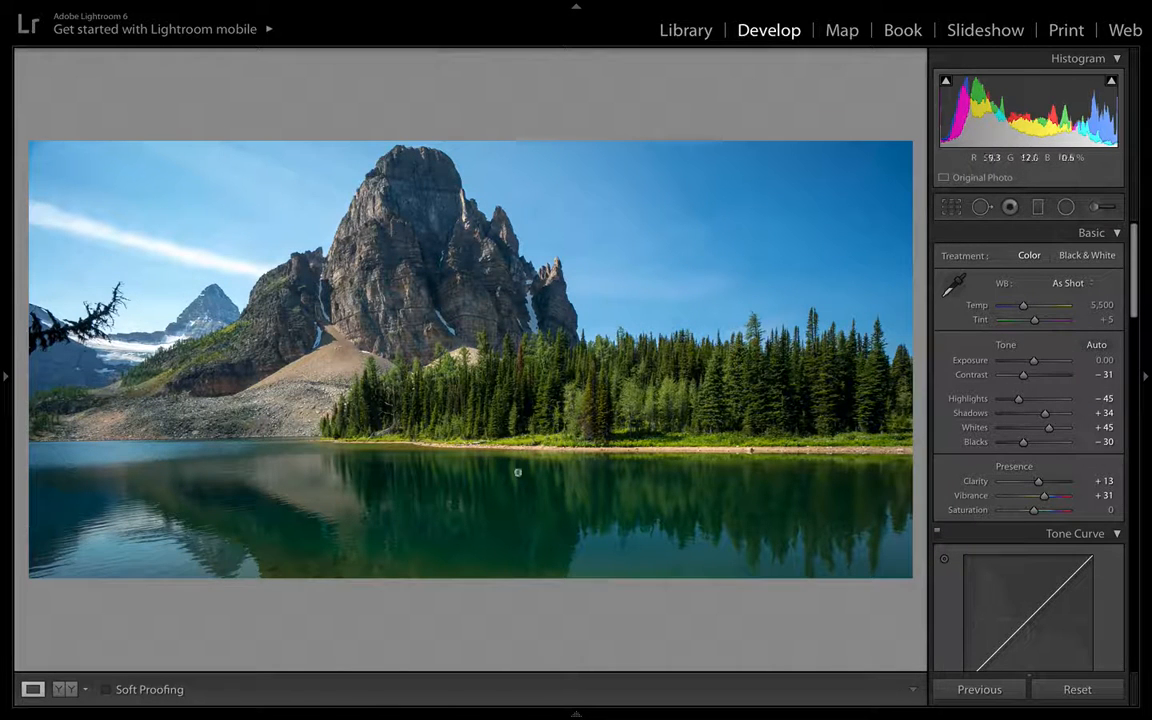
left_click(1098, 305)
type("5669")
key("Return")
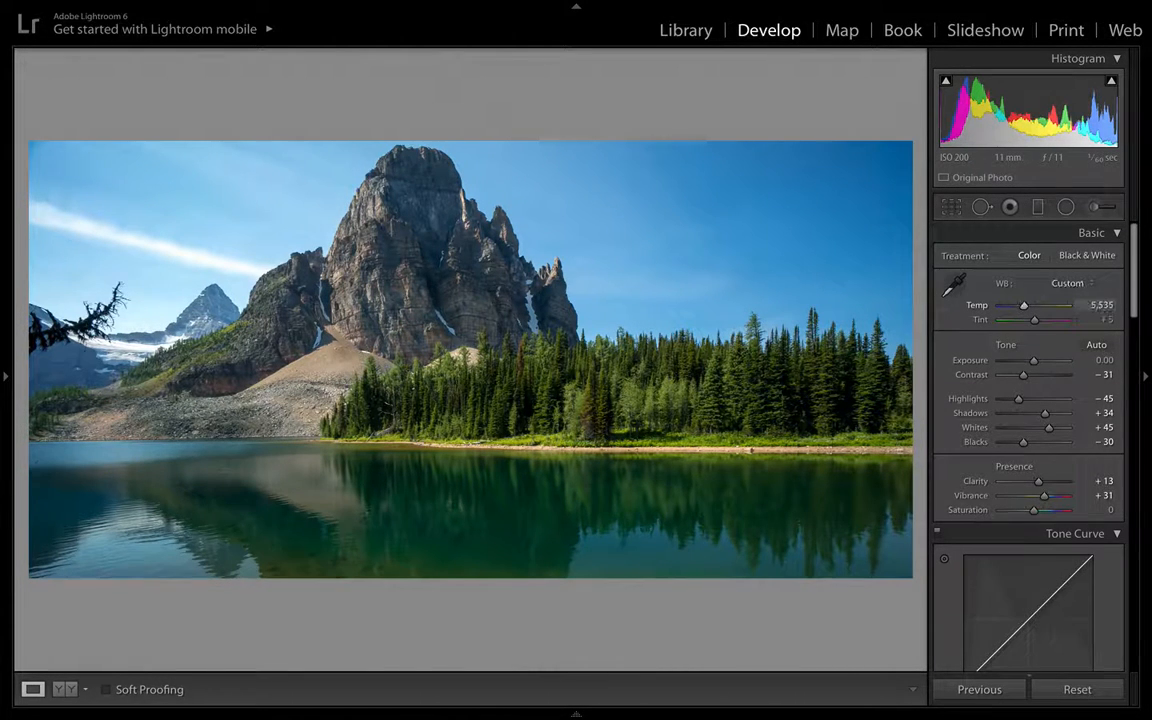
type("5889")
key("Return")
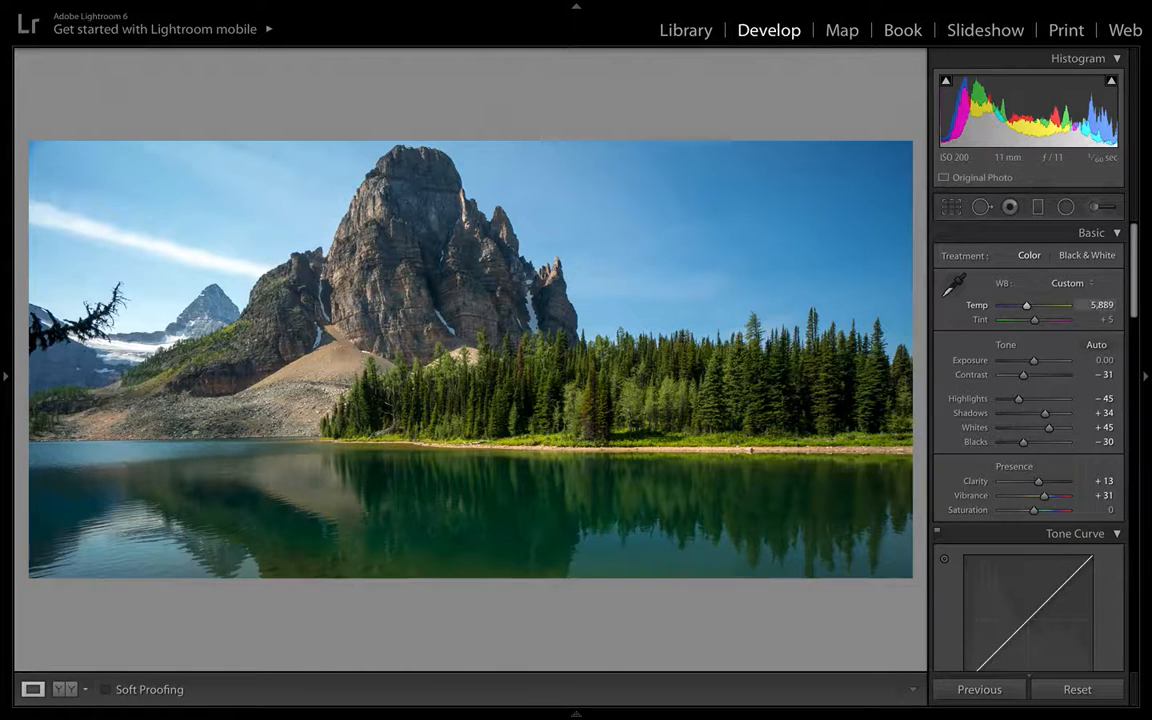
left_click_drag(1102, 305, 1114, 305)
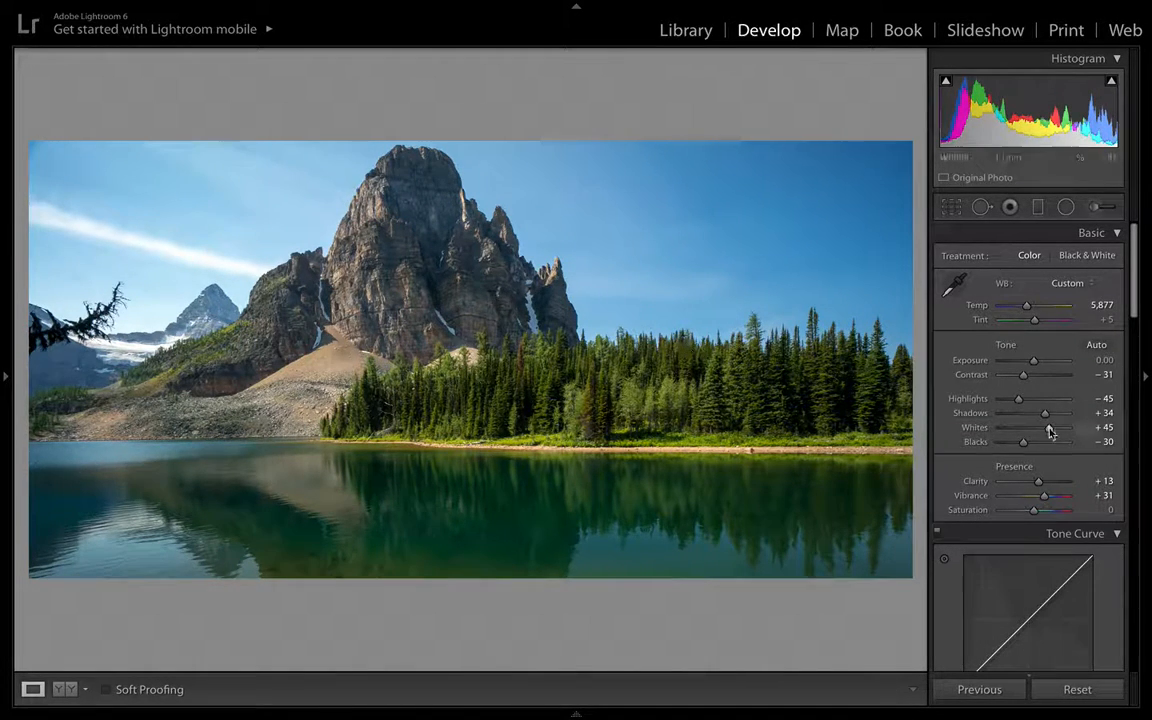
scroll(1050, 432, "down", 1)
scroll(1050, 430, "down", 4)
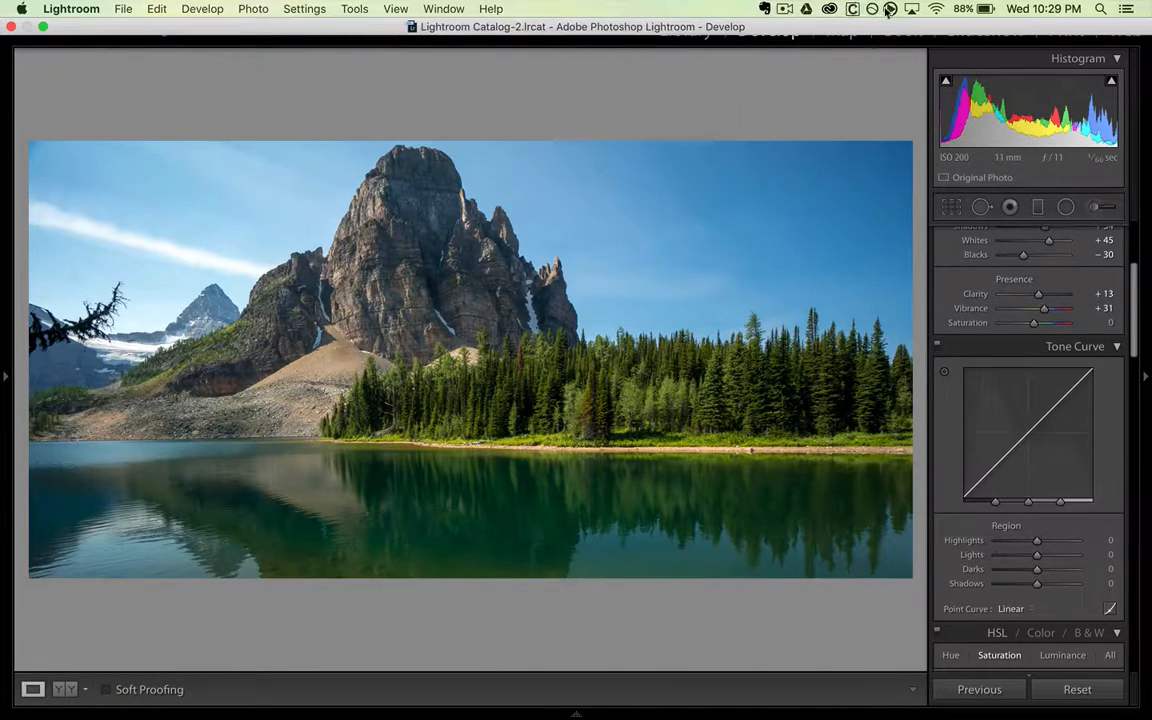
left_click(853, 9)
left_click(829, 9)
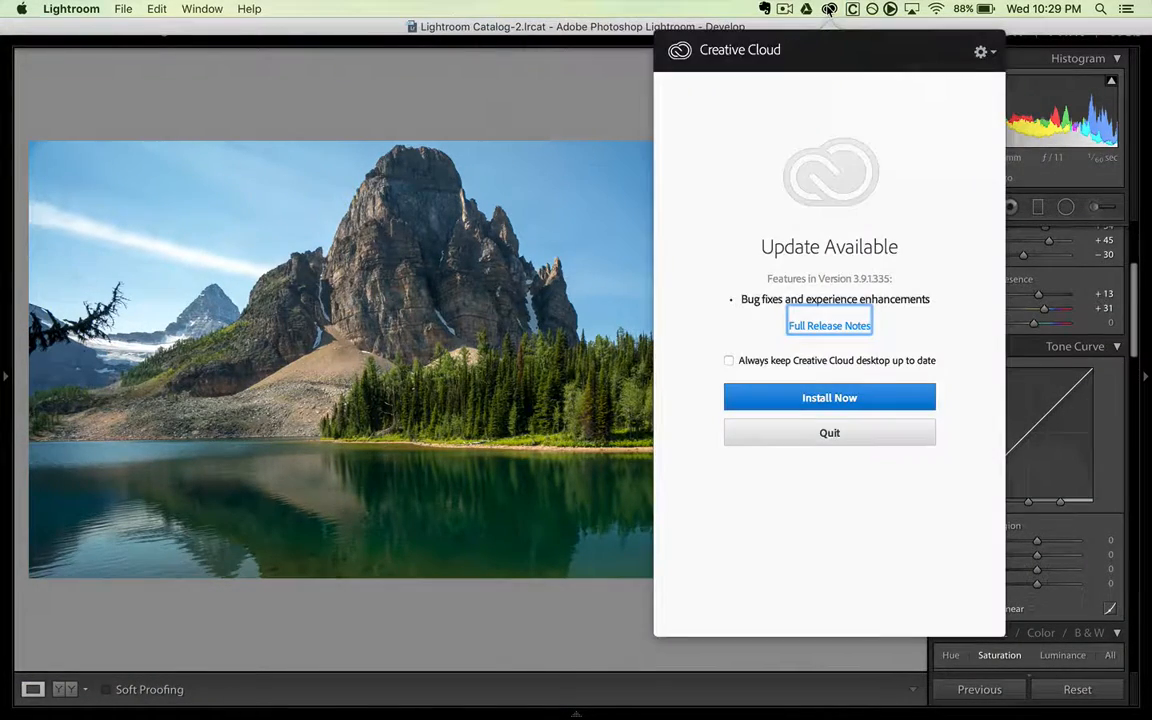
left_click(829, 9)
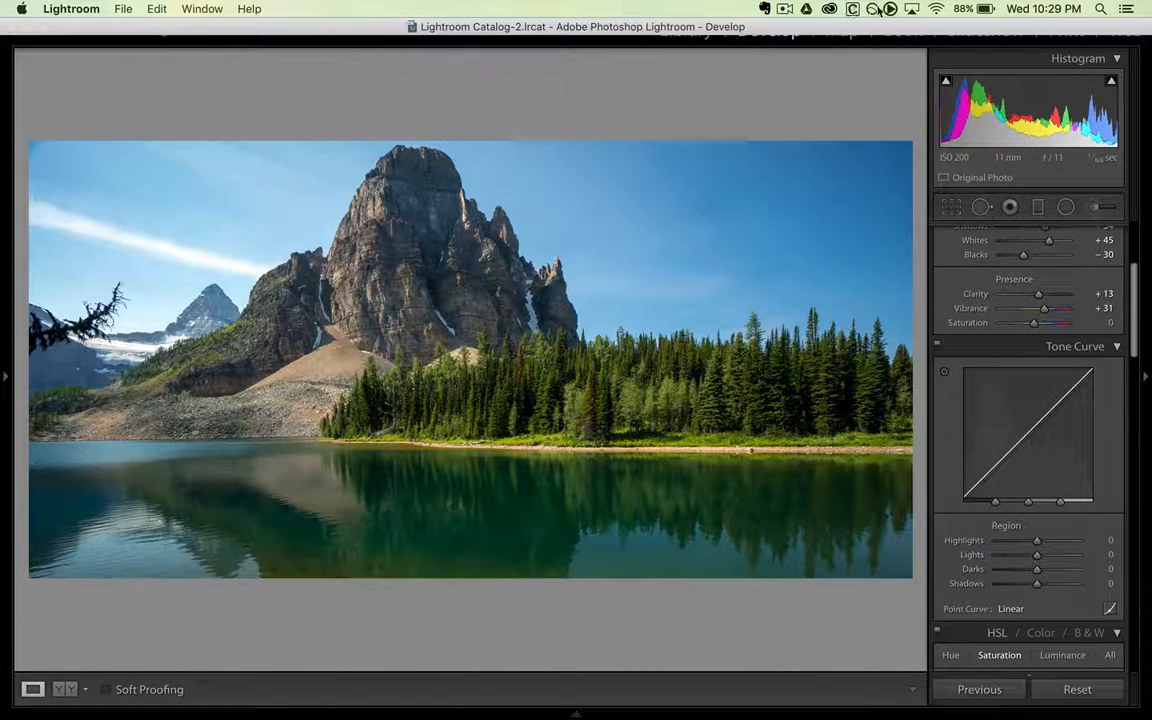
- Switch to f.lux and disable it for an hour
left_click(874, 9)
mouse_move(910, 108)
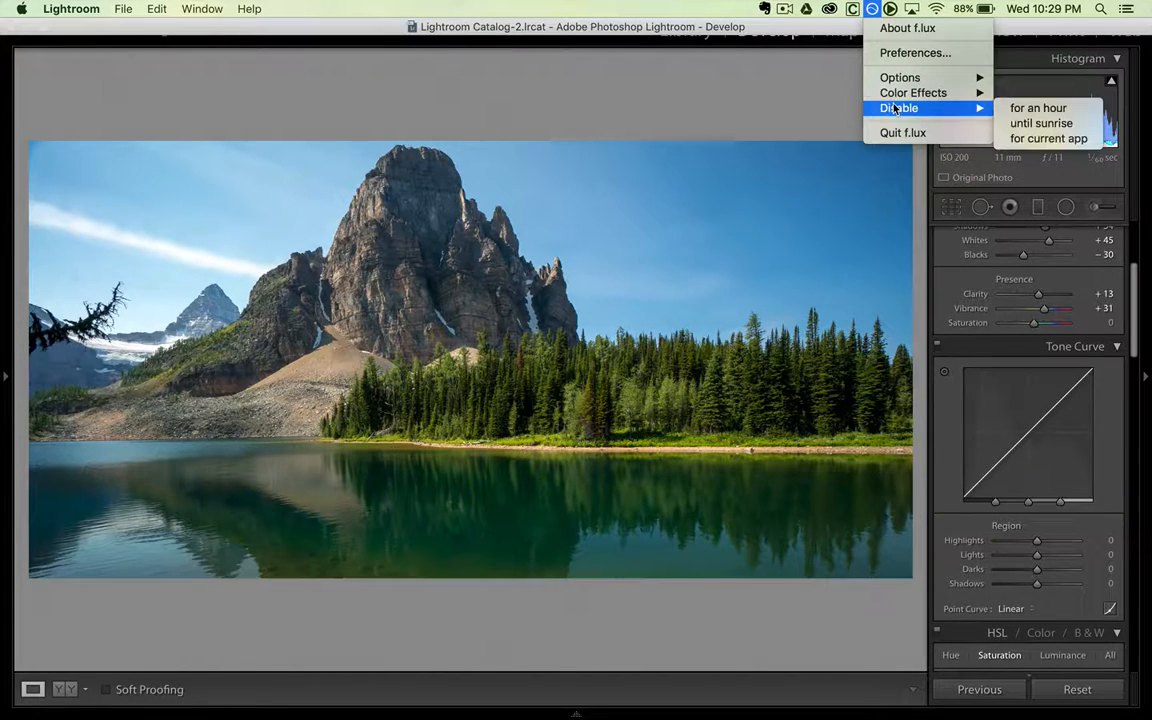
left_click(1038, 110)
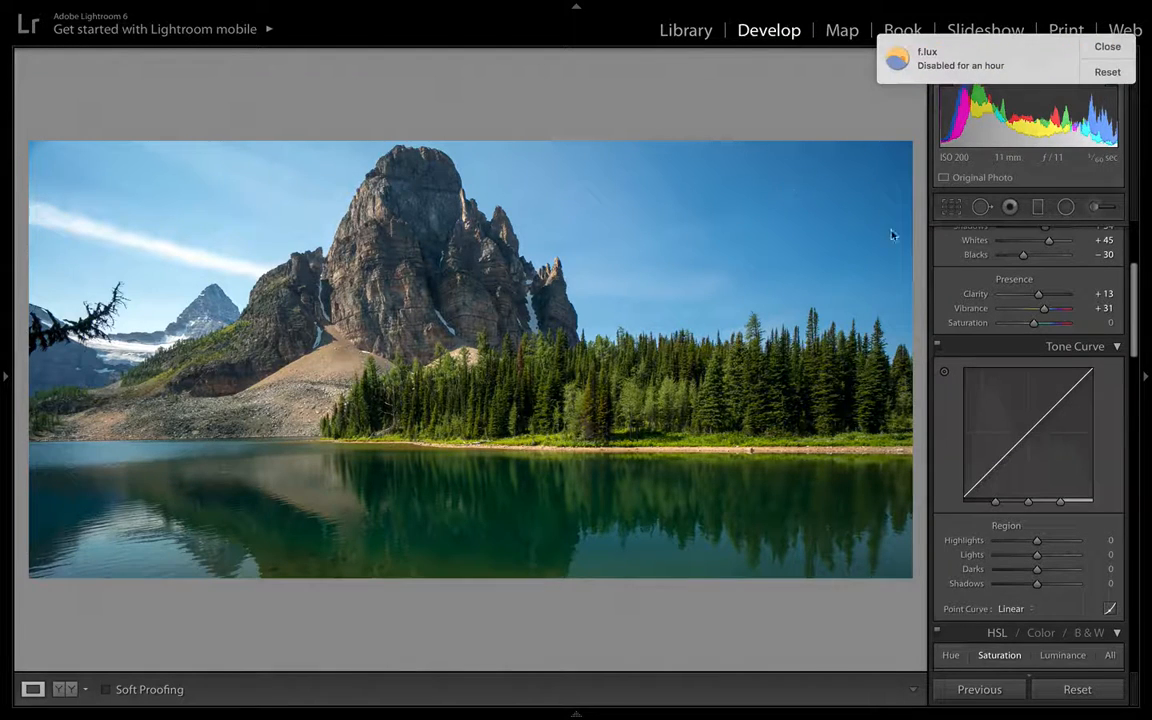
left_click(1108, 47)
- Warm the white balance Temp to 7,093 and compare it with the original side by side
scroll(1055, 305, "up", 3)
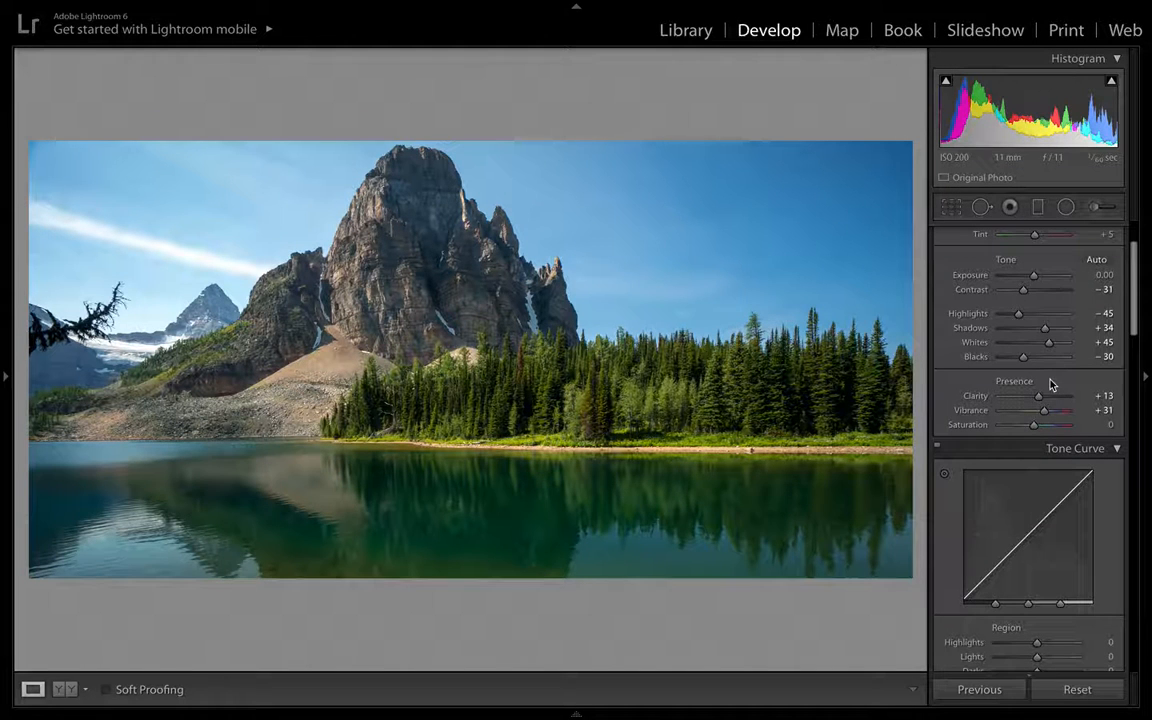
scroll(1050, 385, "down", 2)
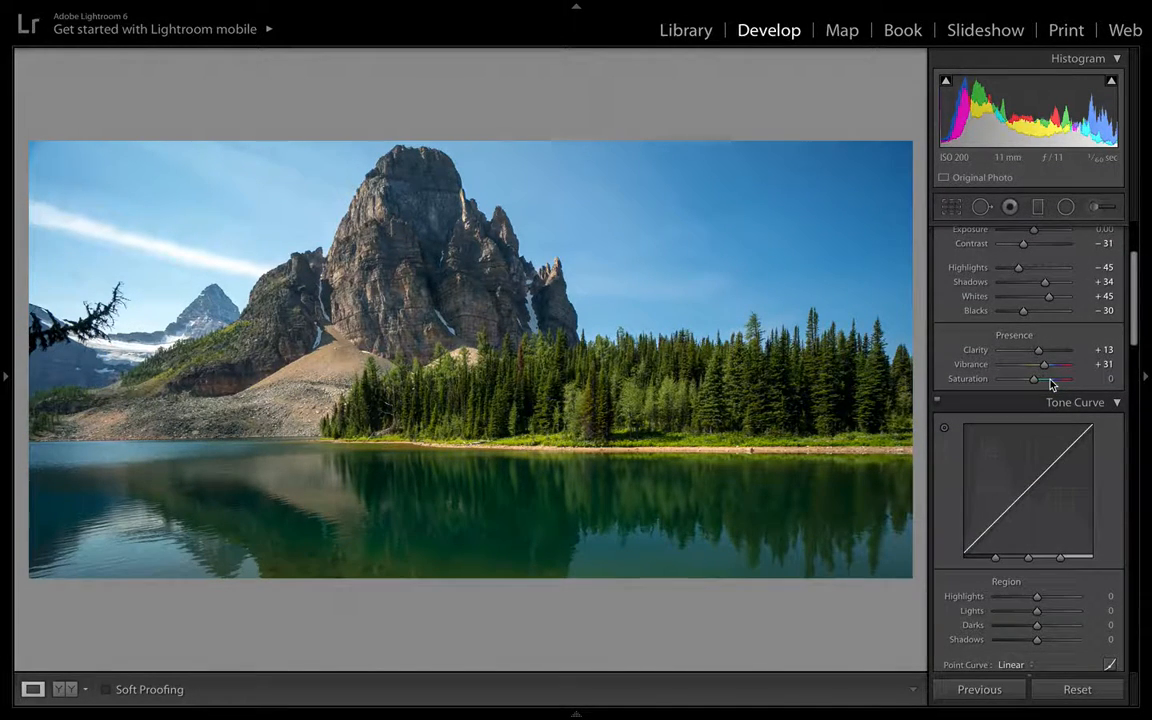
scroll(1050, 385, "down", 2)
scroll(1050, 385, "up", 3)
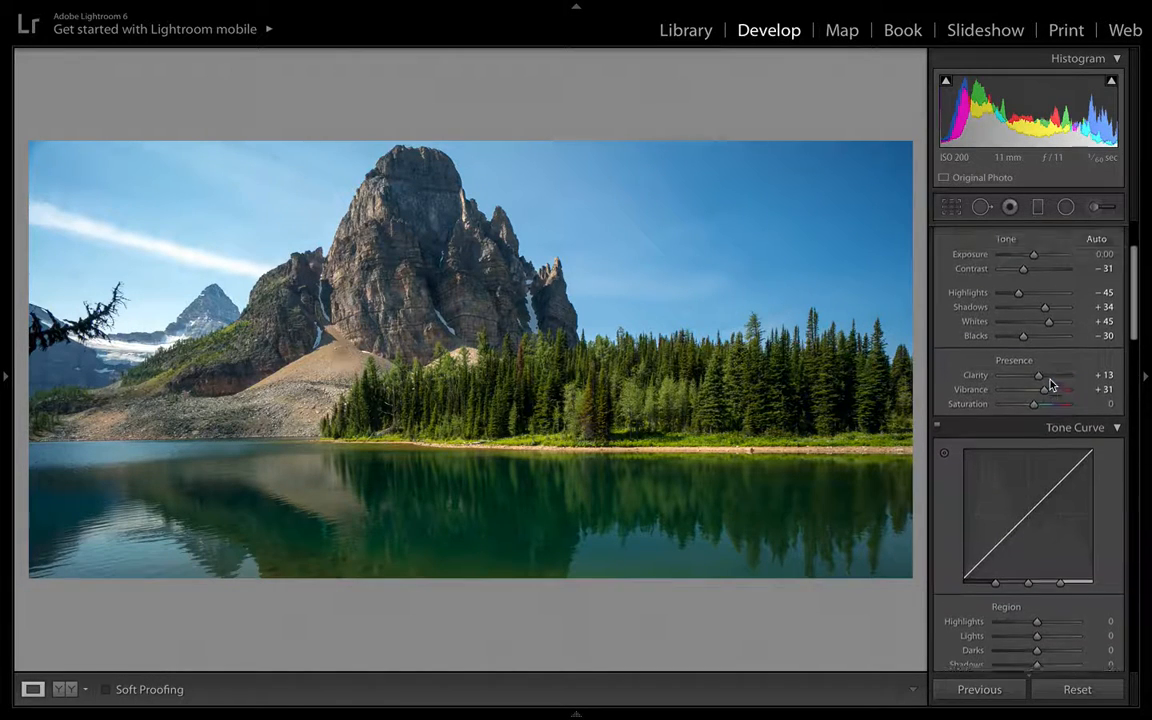
scroll(1050, 385, "up", 1)
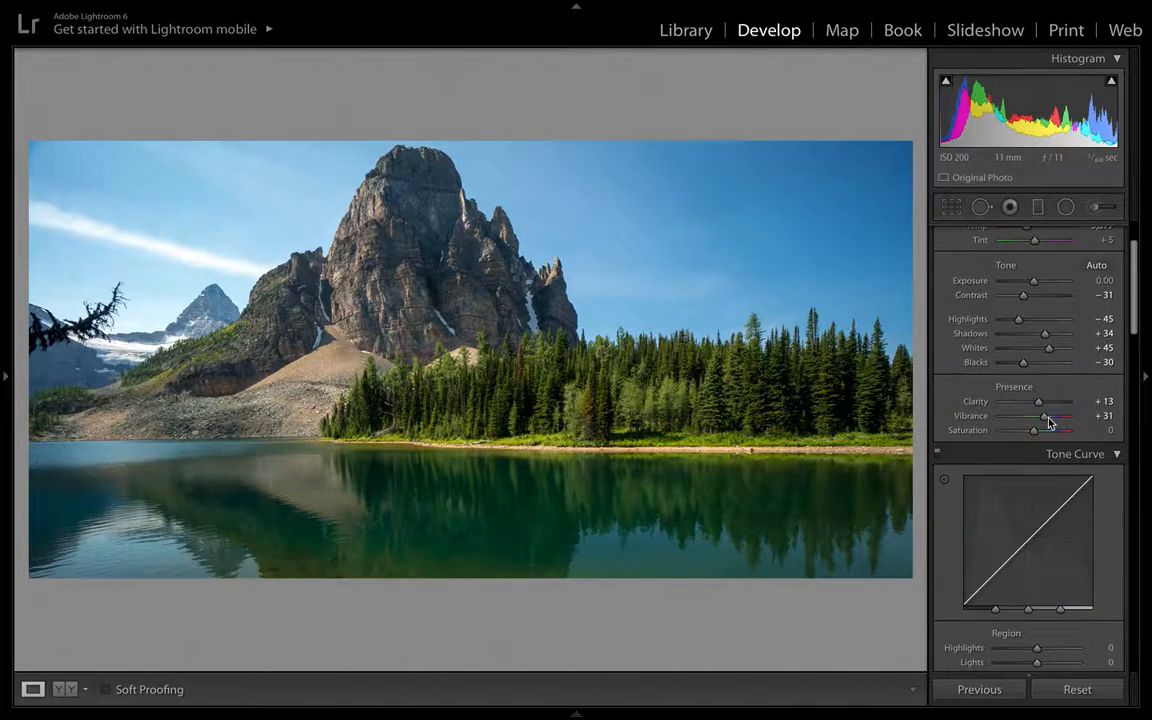
scroll(1049, 420, "down", 9)
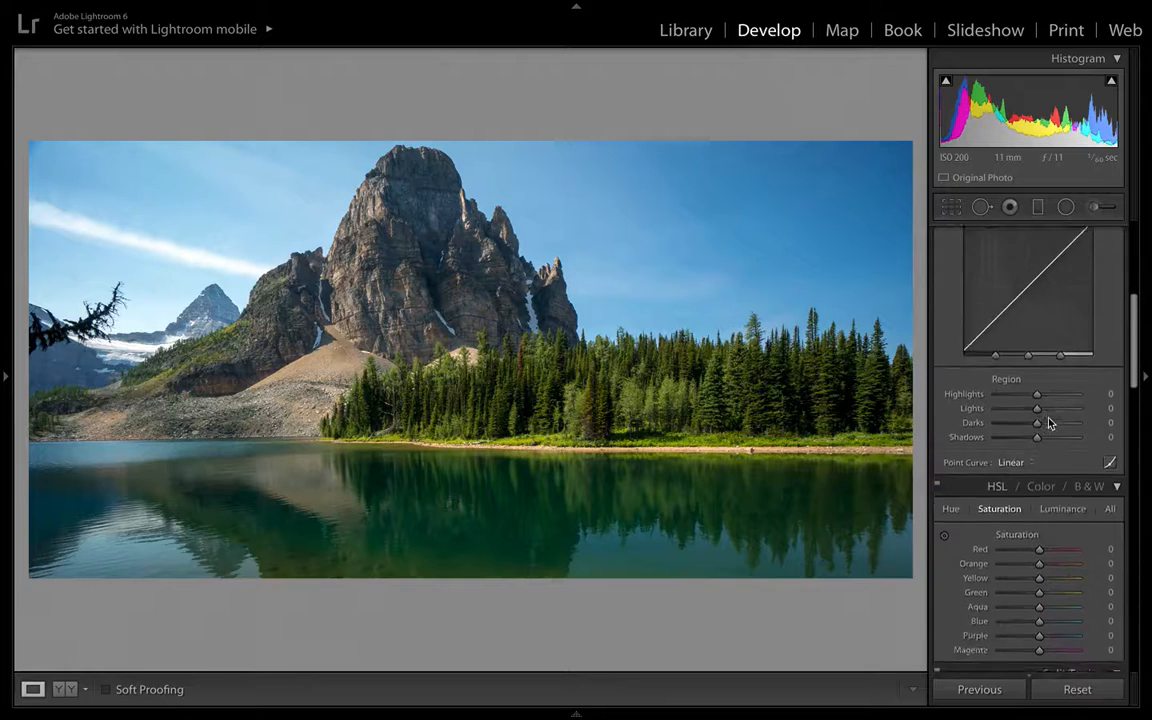
scroll(1049, 422, "up", 10)
scroll(1049, 322, "up", 2)
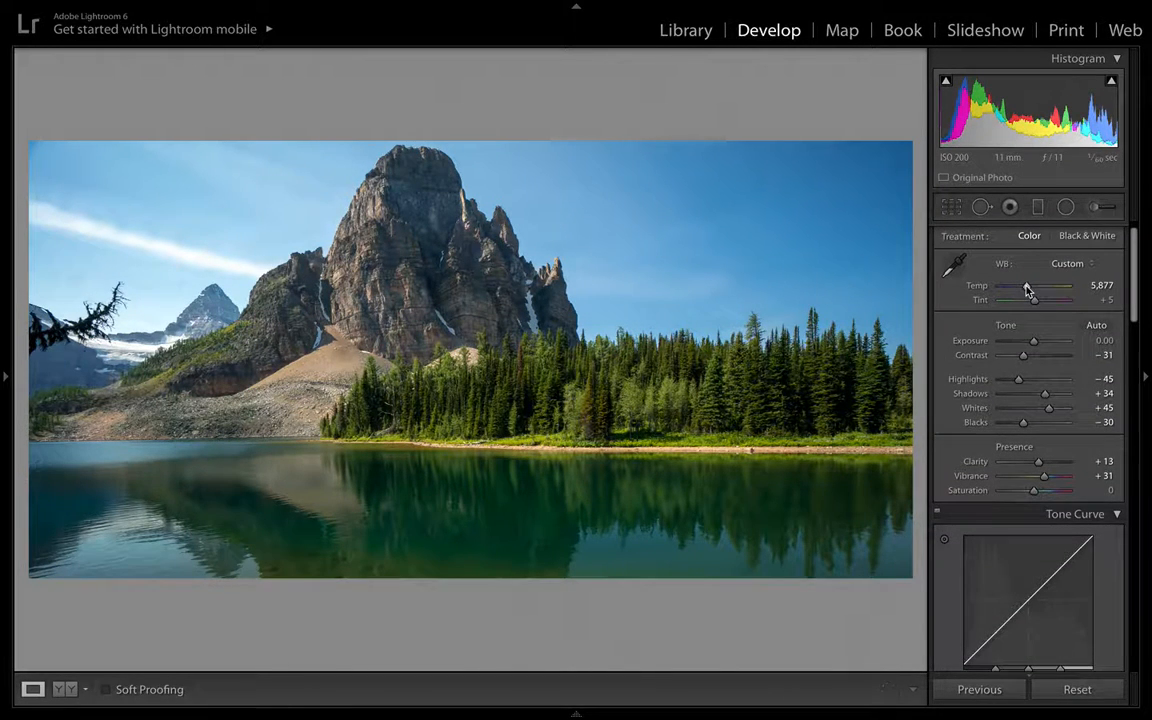
left_click_drag(1027, 289, 1037, 290)
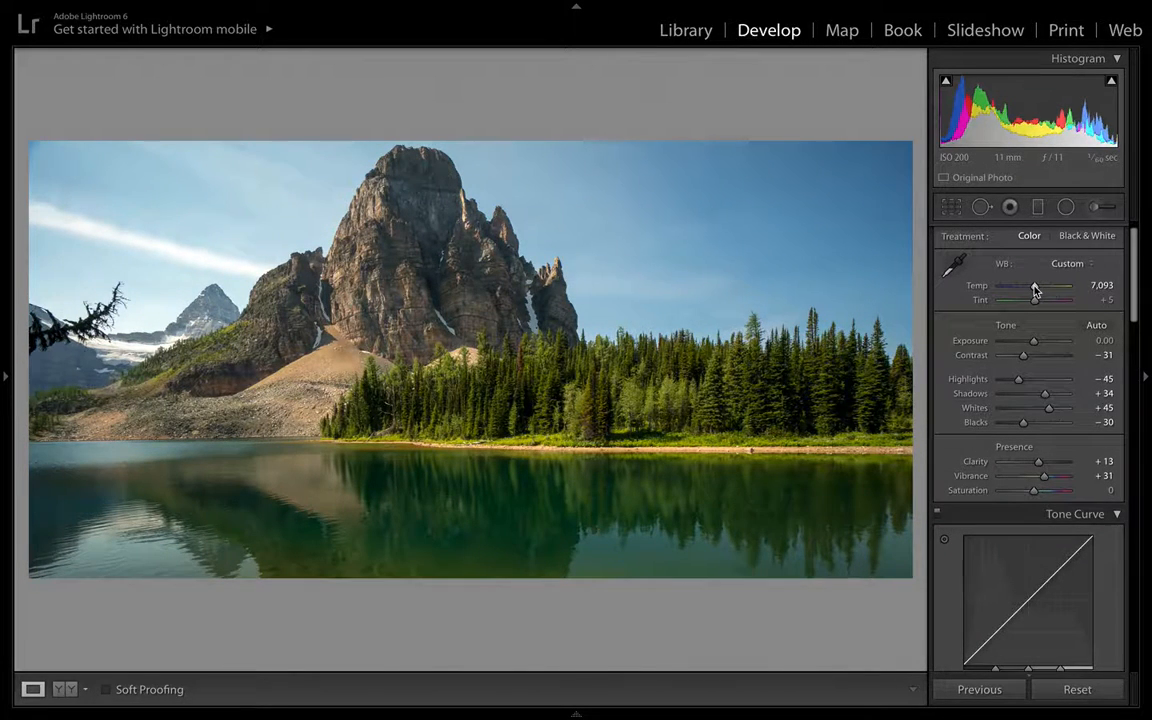
key("y")
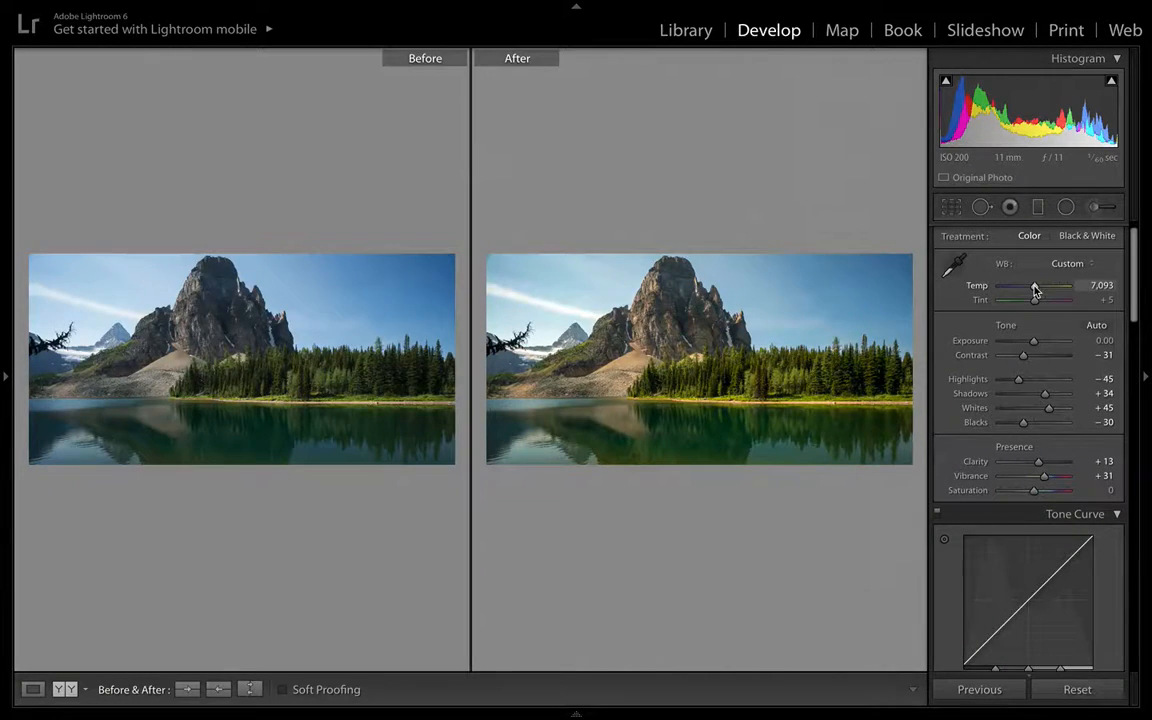
key("y")
- Use the HSL targeted saturation tool on the foreground slope to set Orange to +32 and Yellow to +49
scroll(1036, 337, "down", 5)
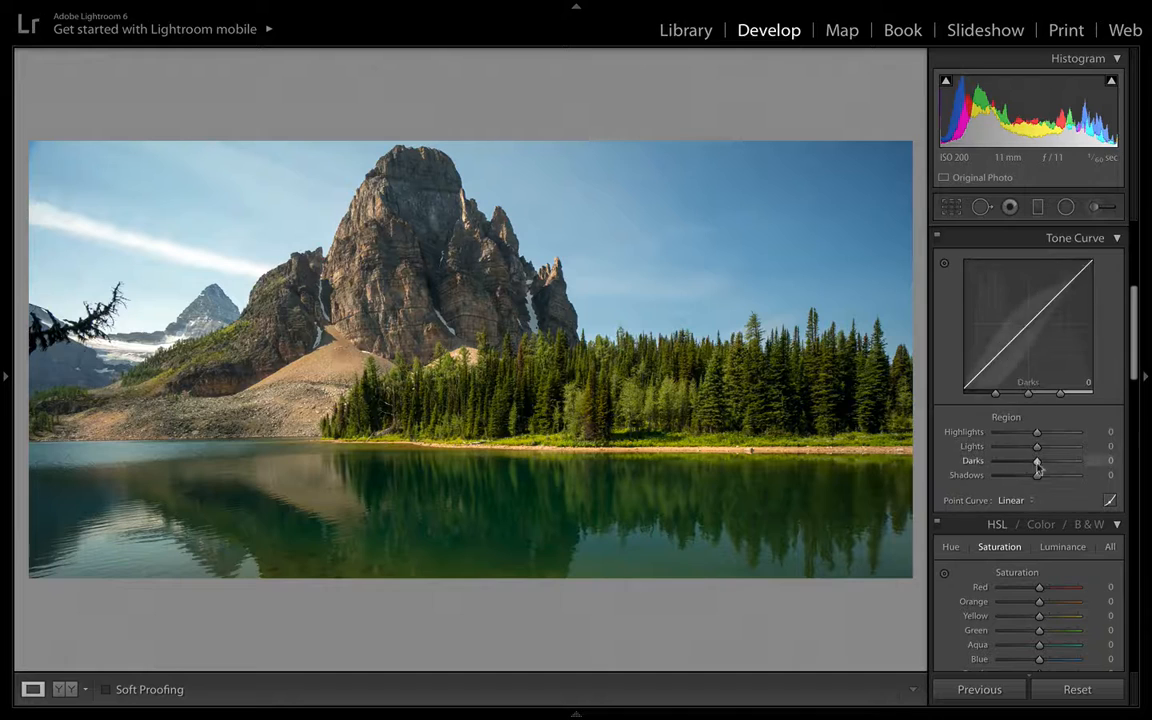
scroll(1054, 489, "down", 2)
scroll(1054, 489, "down", 4)
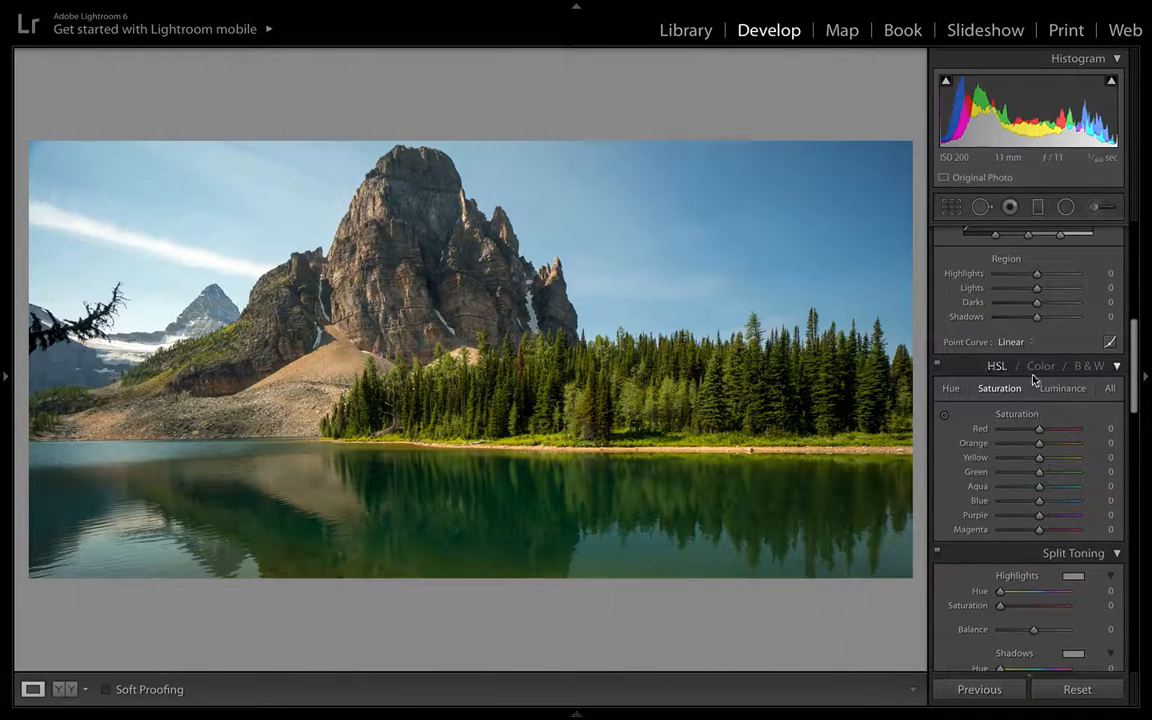
scroll(1063, 432, "down", 3)
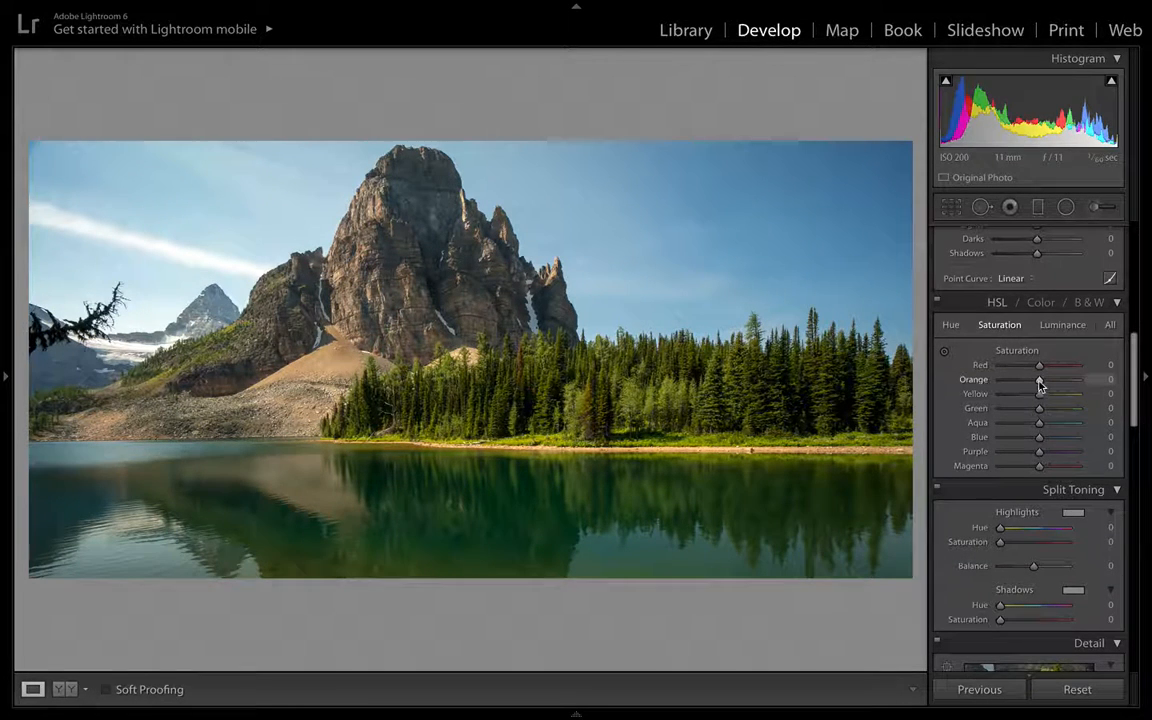
mouse_move(1039, 384)
left_mouse_down()
mouse_move(1077, 385)
mouse_move(993, 381)
mouse_move(1057, 383)
left_mouse_up()
left_click(945, 356)
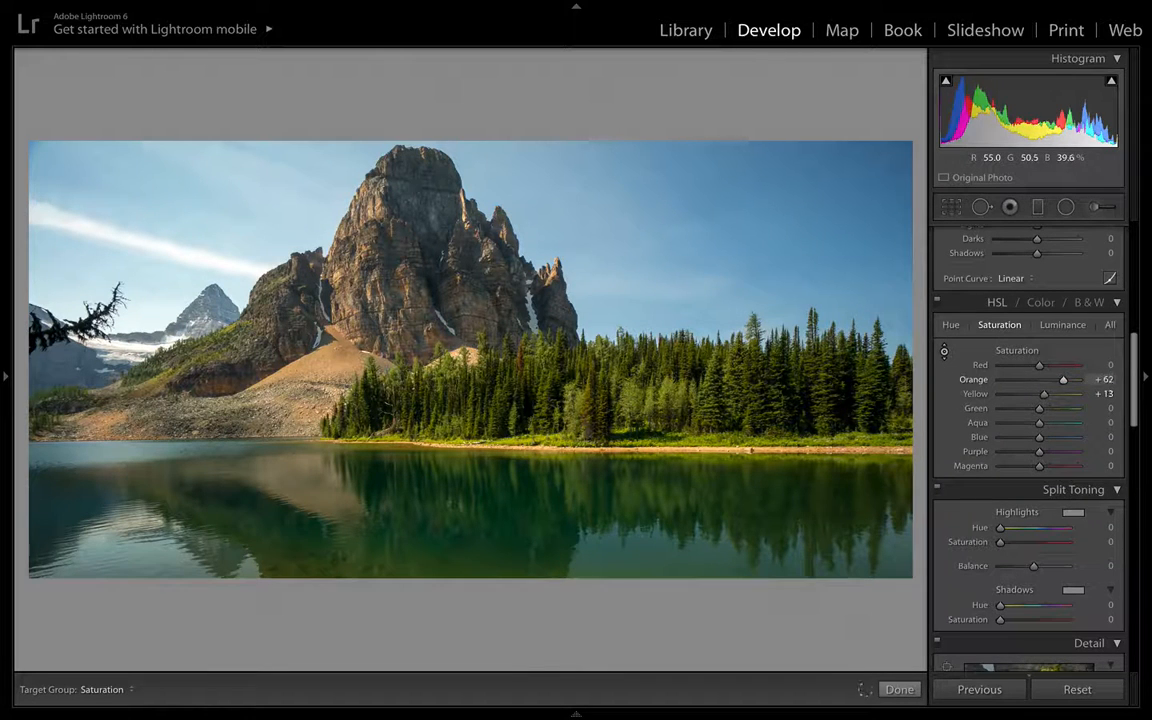
mouse_move(215, 402)
left_mouse_down()
mouse_move(215, 419)
mouse_move(215, 387)
left_mouse_up()
left_click_drag(235, 392, 235, 347)
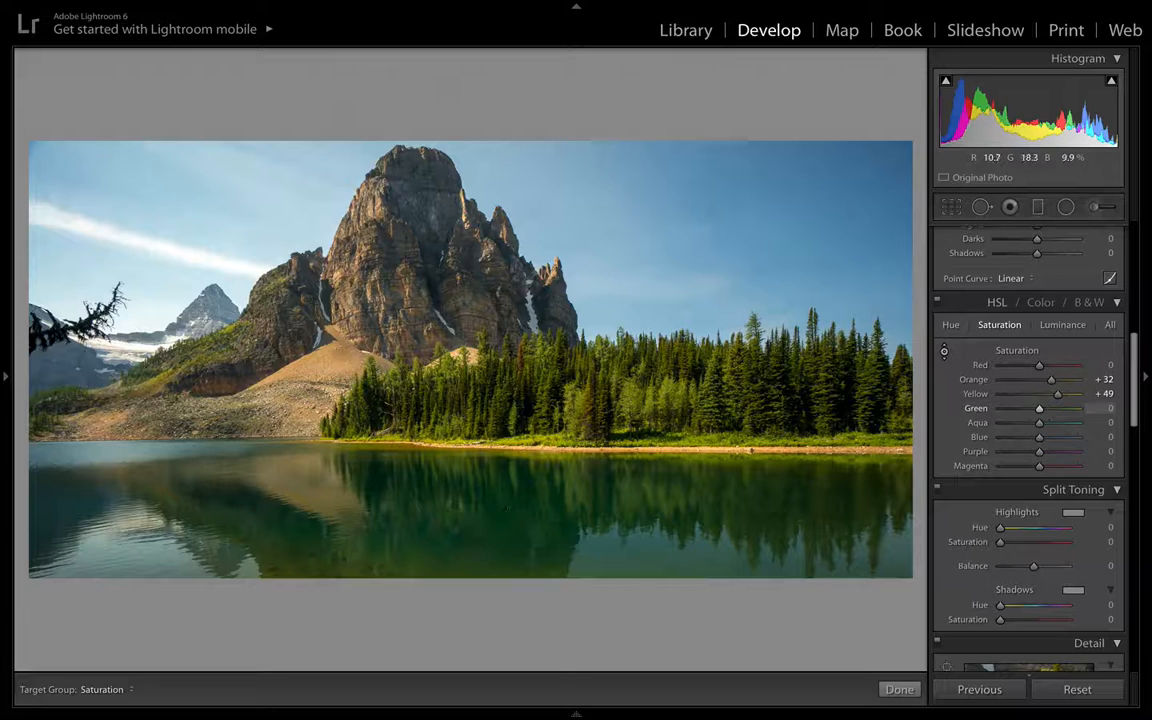
- Drag up on the lake with the targeted saturation tool to raise Green to +11 and Aqua to +23
left_click_drag(514, 525, 504, 438)
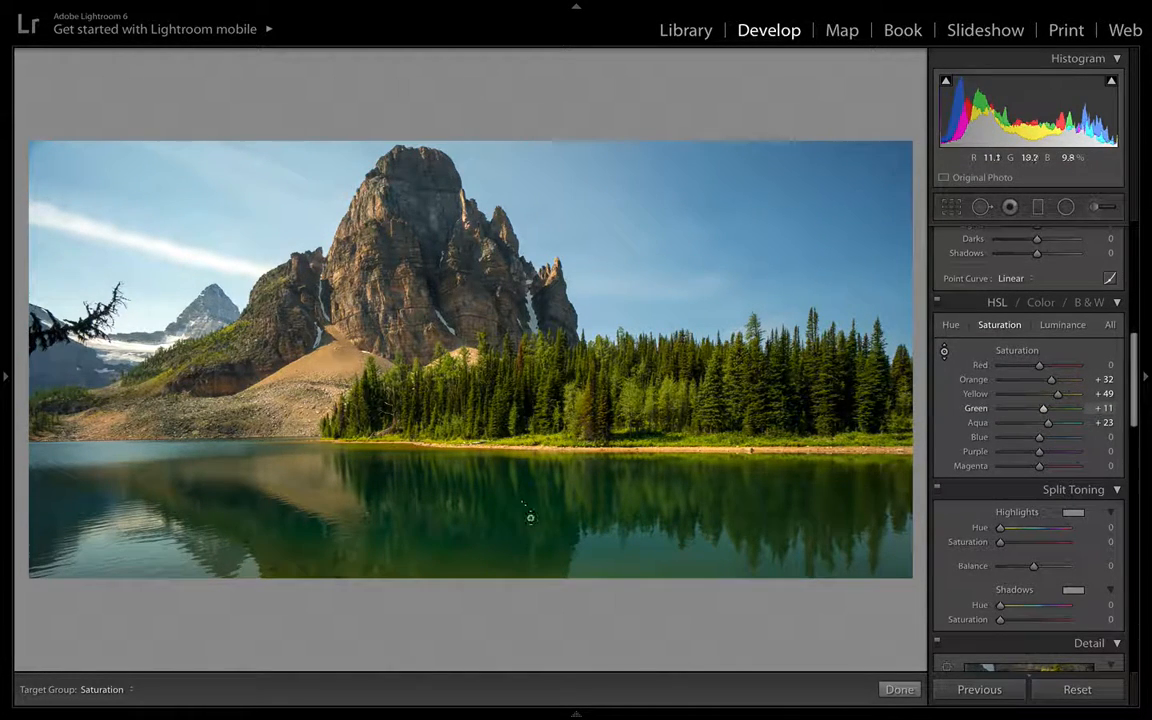
scroll(978, 396, "down", 5)
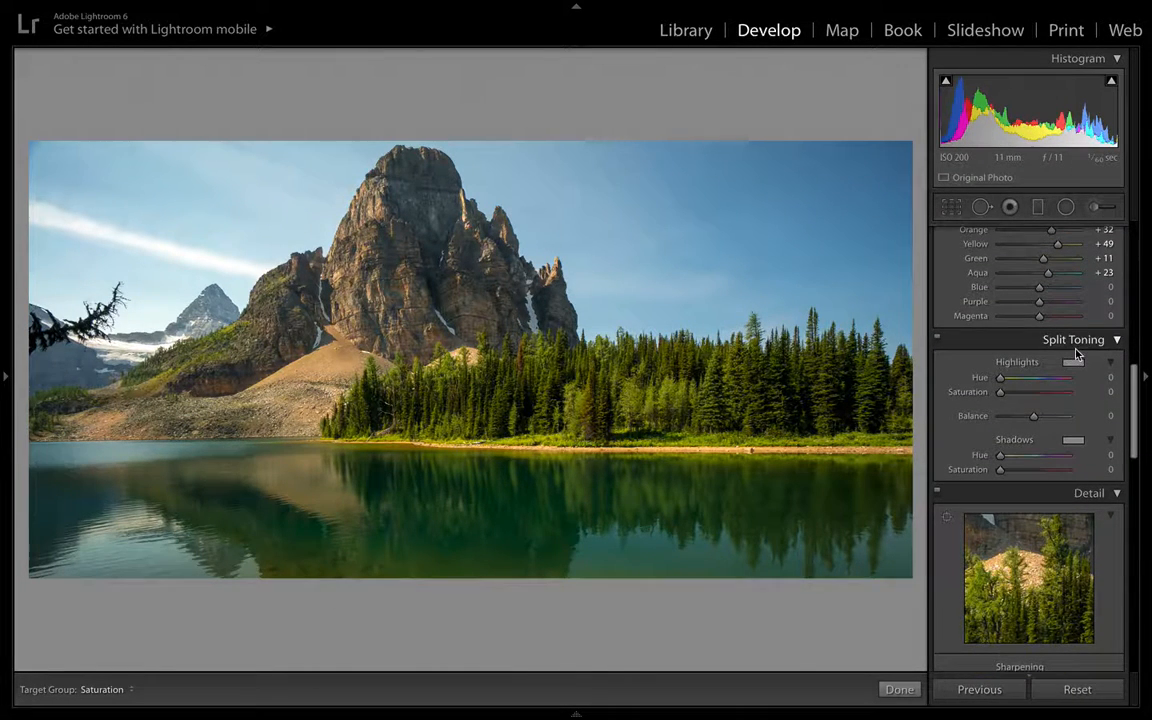
scroll(1066, 418, "down", 7)
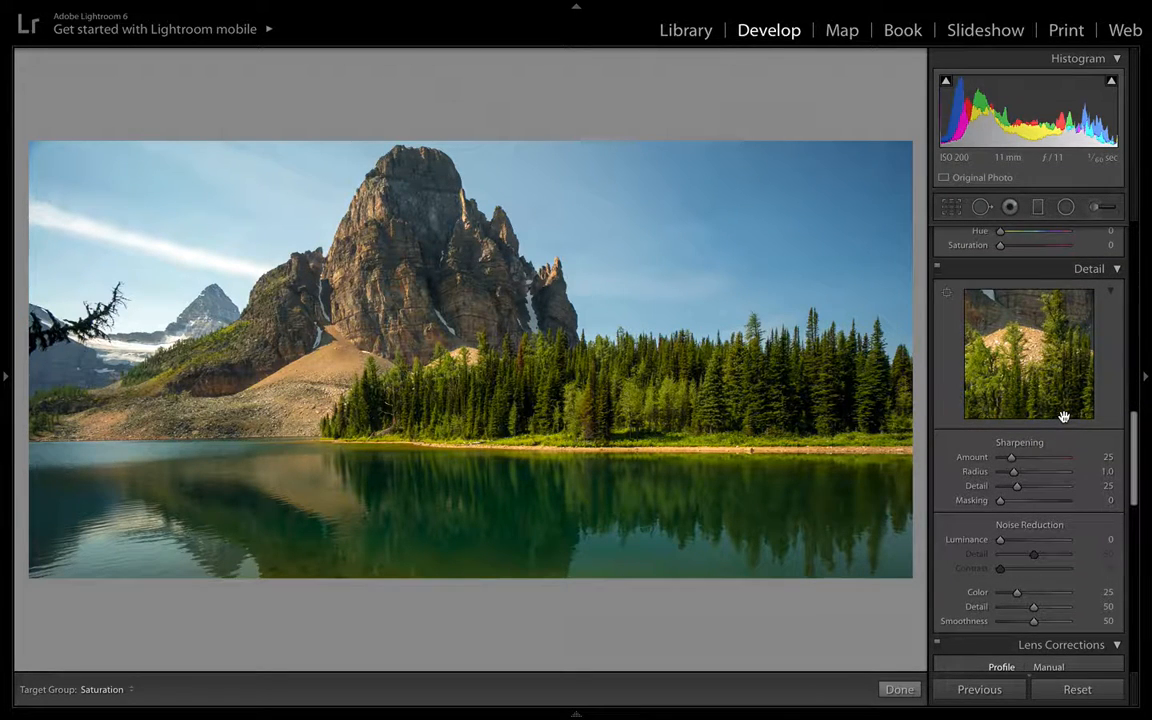
- Turn off the HSL targeted saturation tool and bring up the Detail panel
scroll(1064, 416, "down", 2)
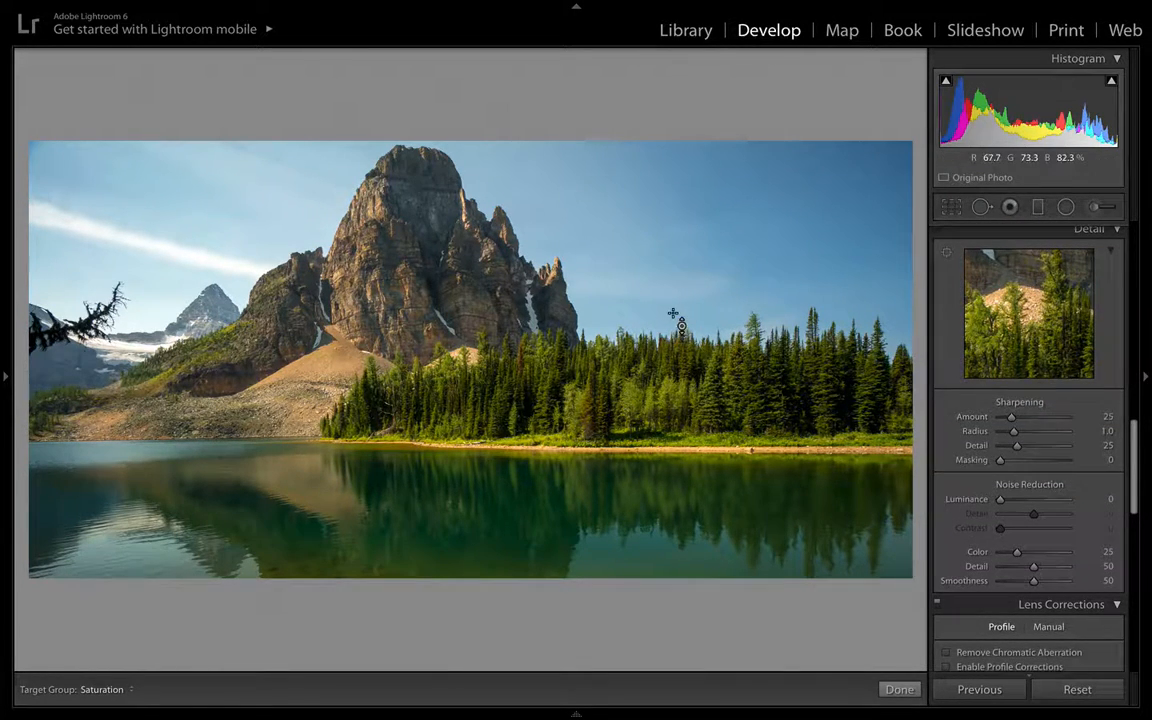
scroll(1014, 328, "up", 15)
scroll(1015, 330, "down", 6)
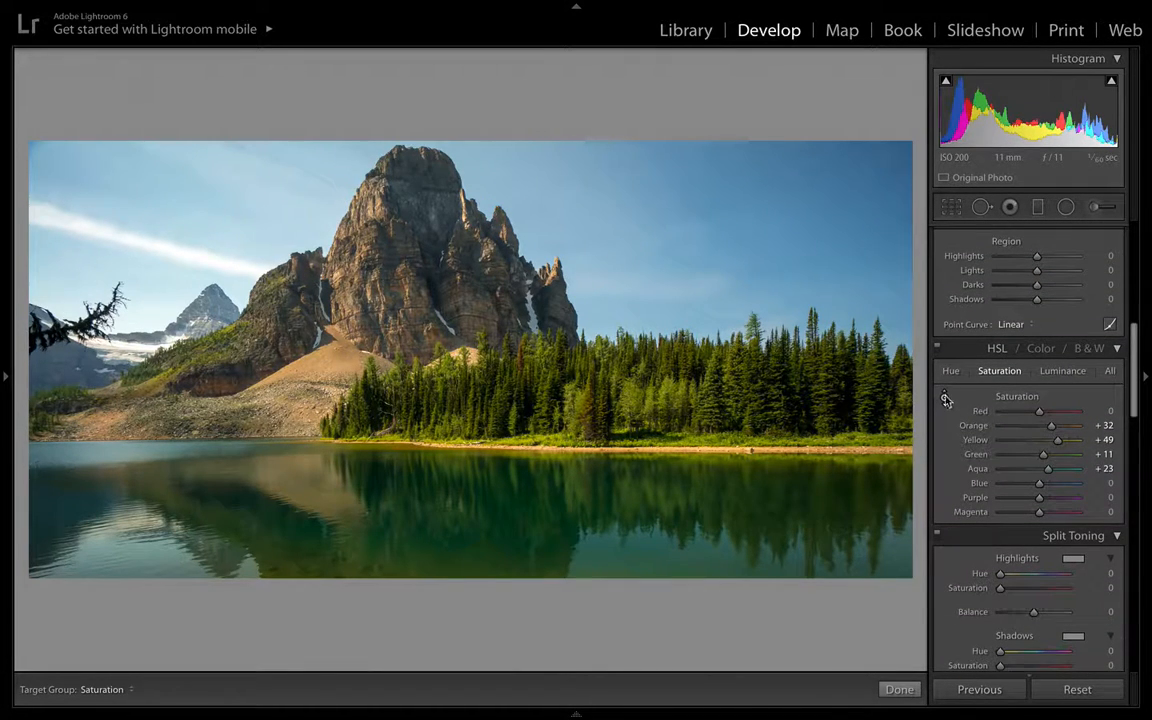
left_click(945, 400)
scroll(967, 497, "down", 10)
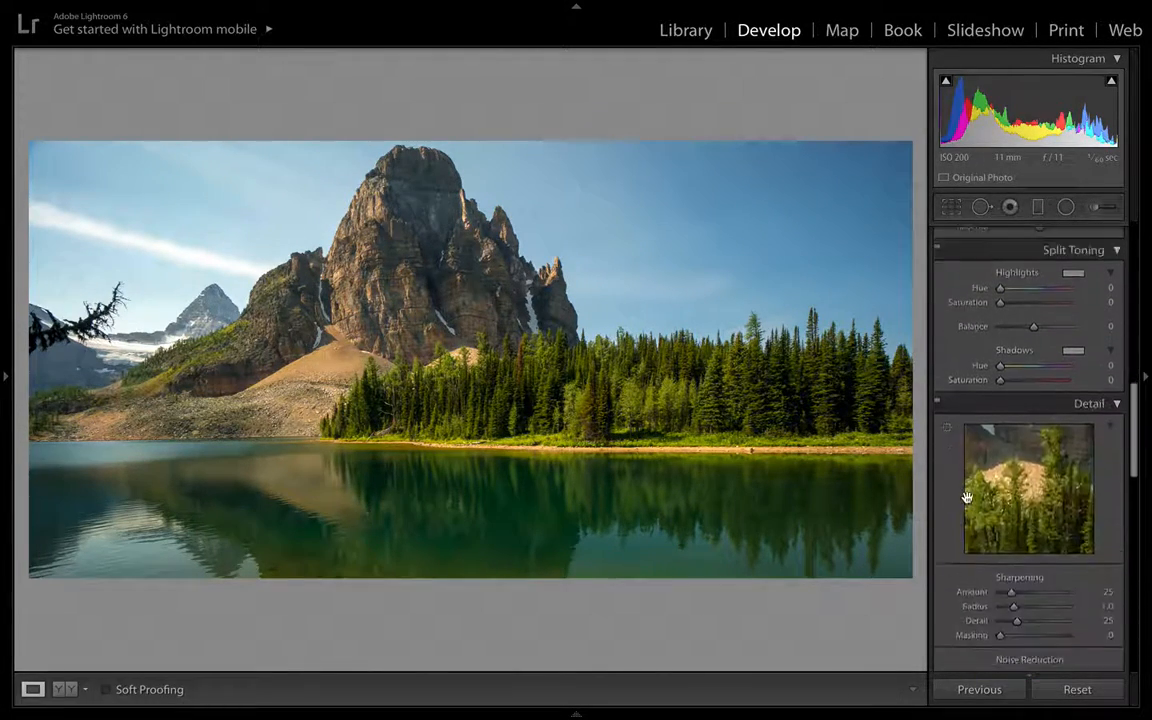
scroll(967, 497, "down", 5)
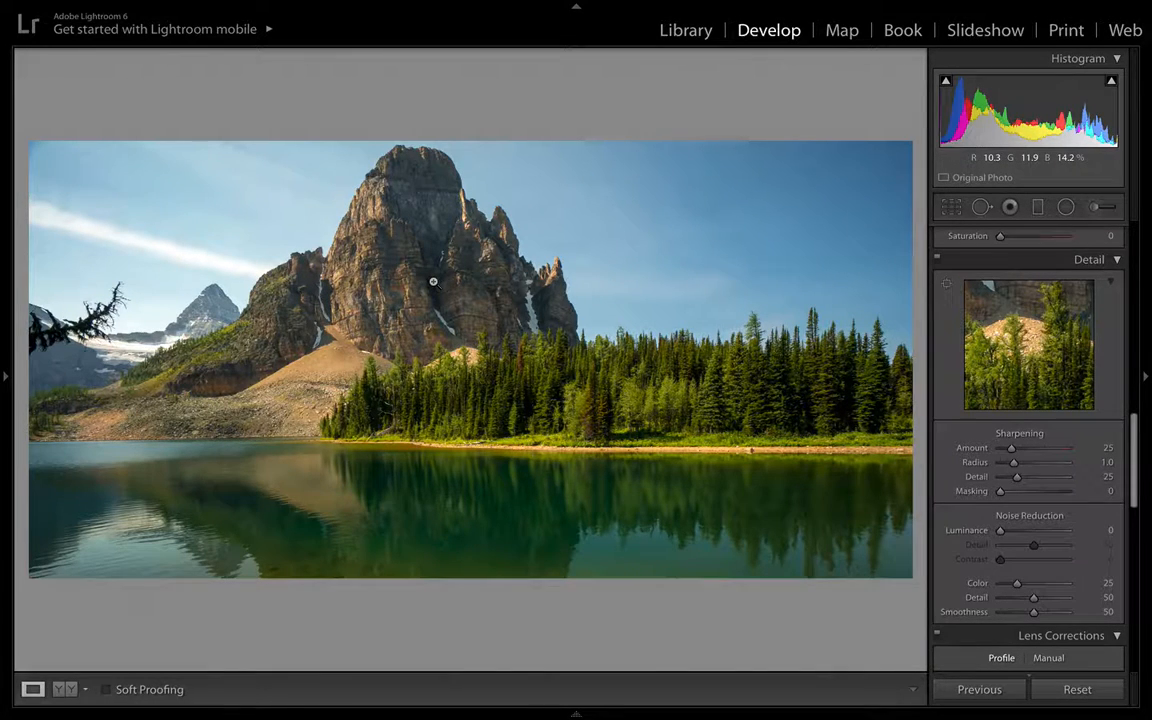
- Zoom to 100% on the mountain and trees and set sharpening Amount to 68
left_click(5, 374)
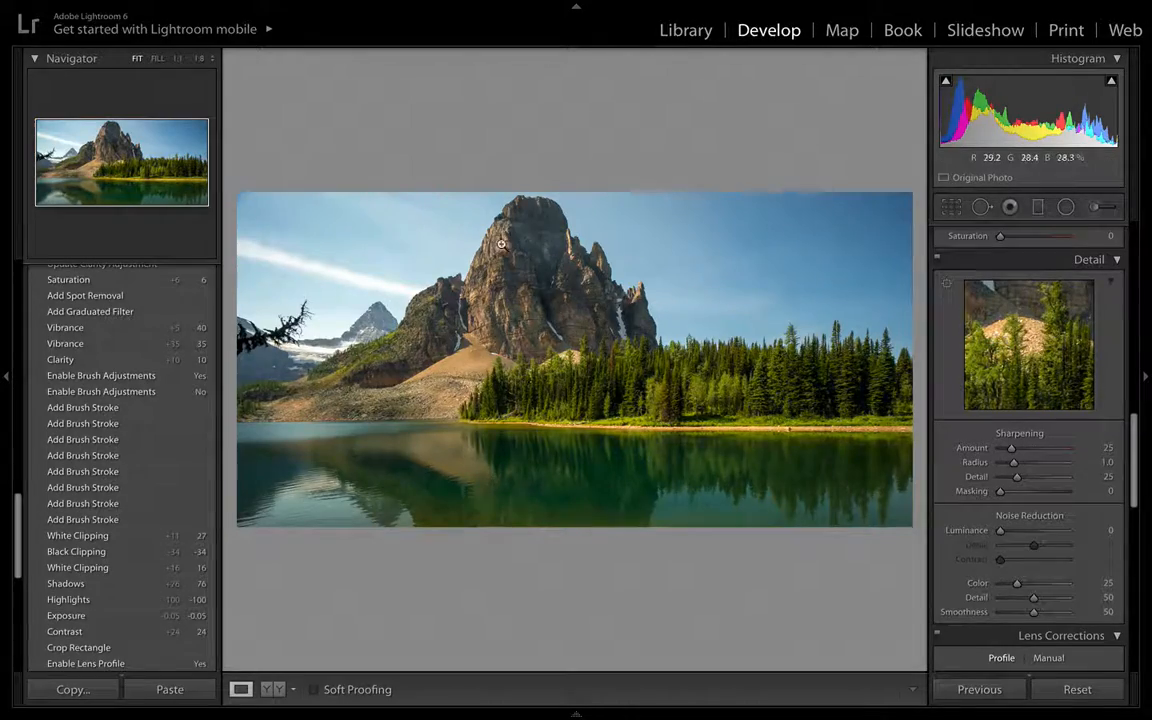
left_click(177, 59)
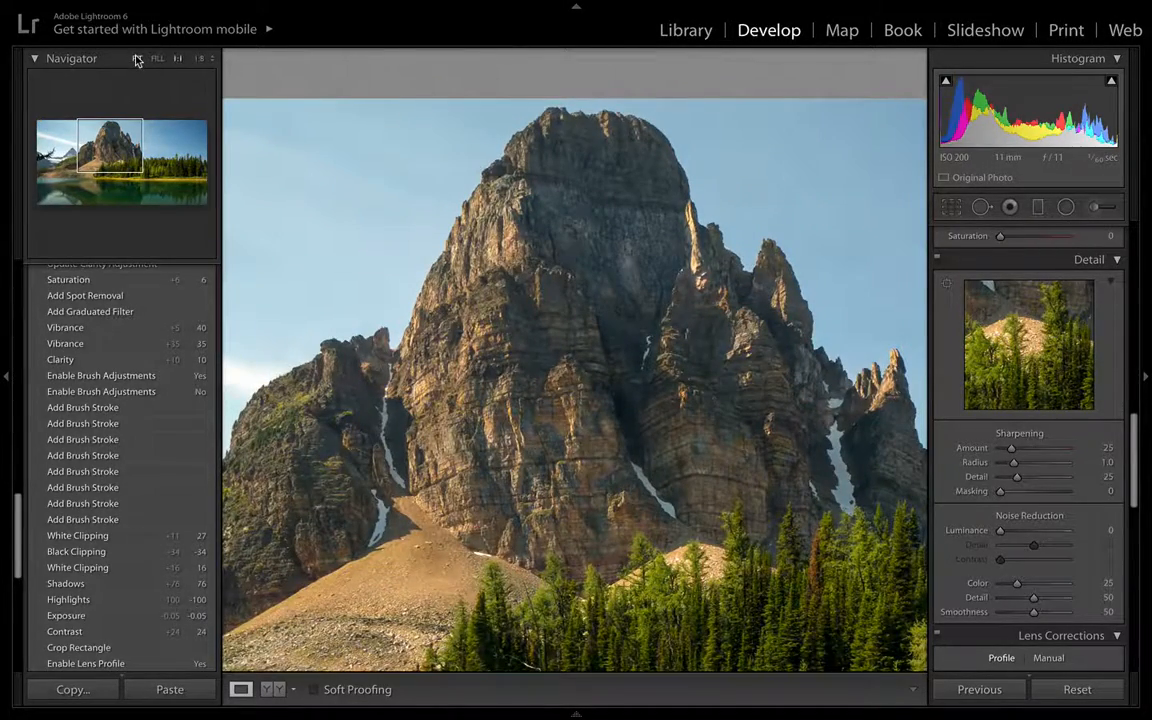
left_click(4, 378)
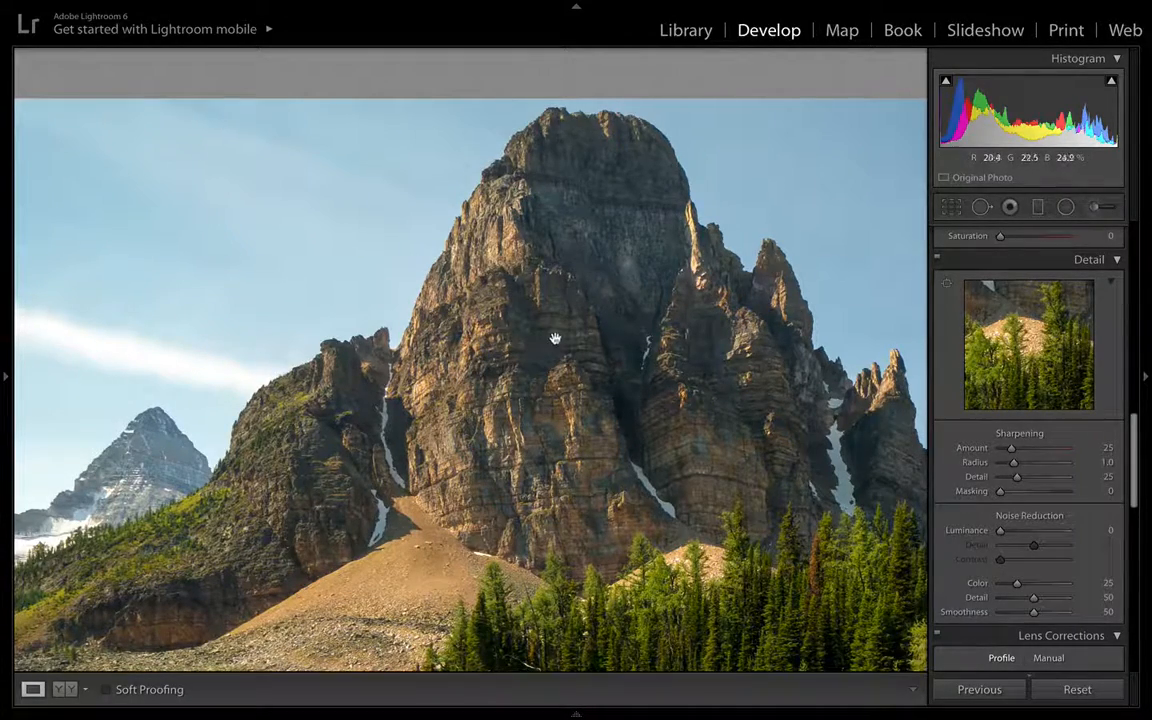
left_click_drag(590, 416, 290, 259)
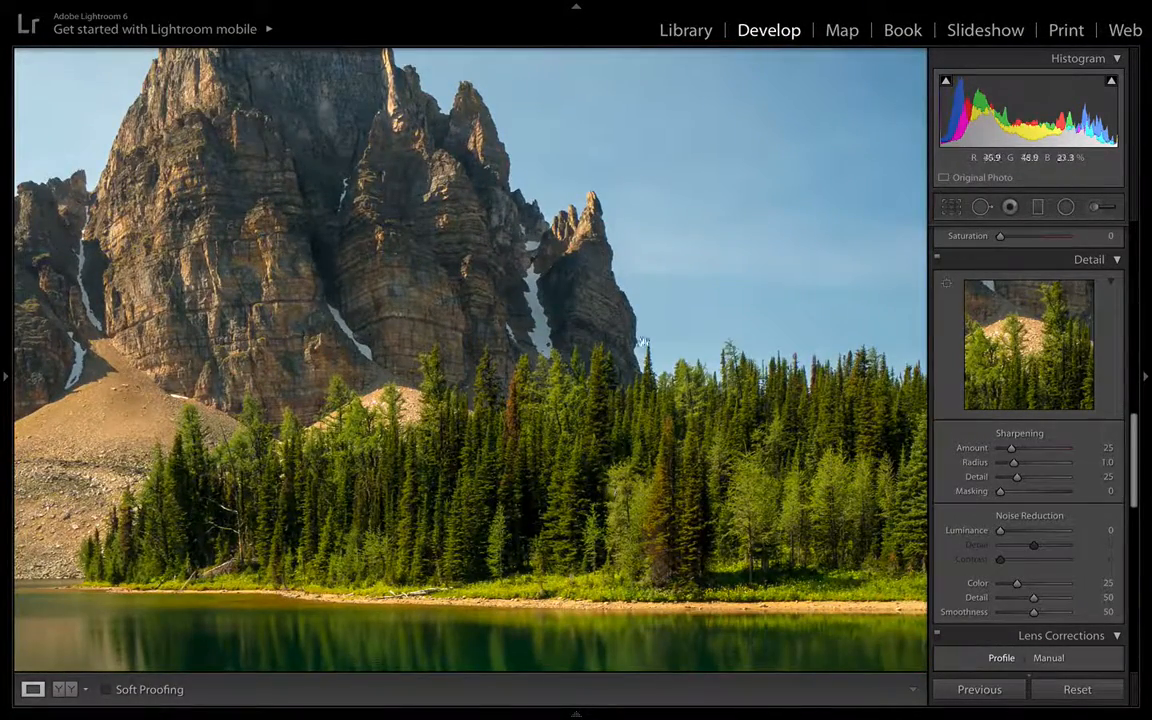
left_click(721, 224)
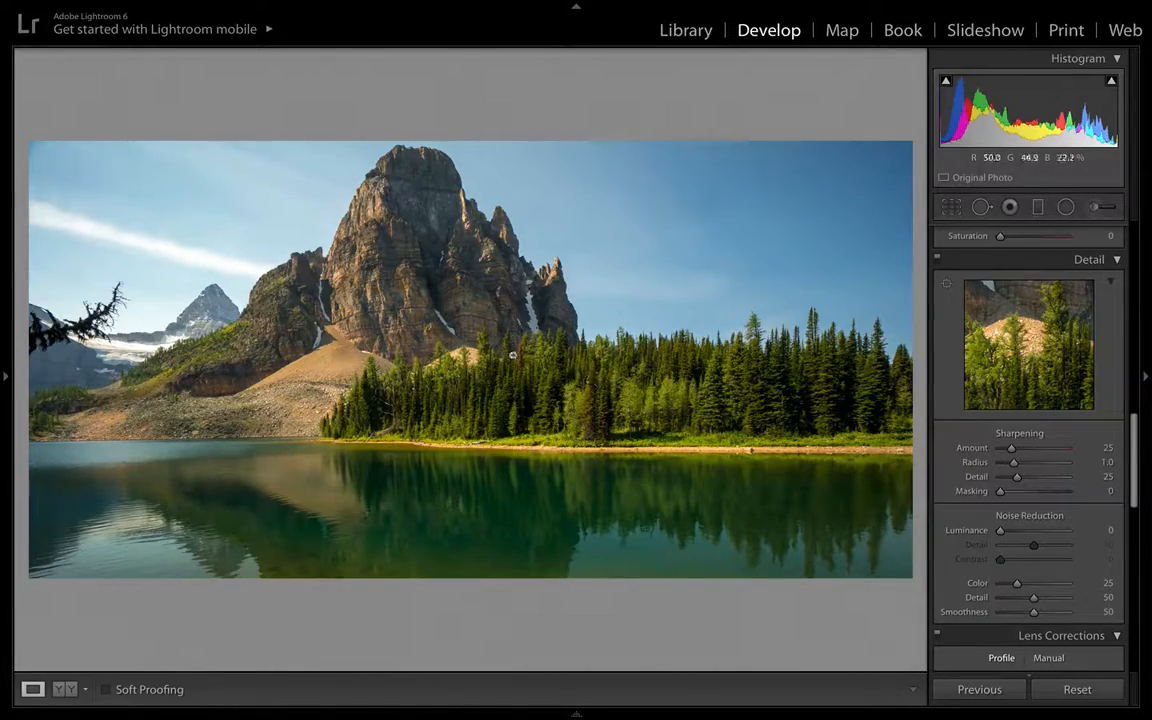
left_click(516, 303)
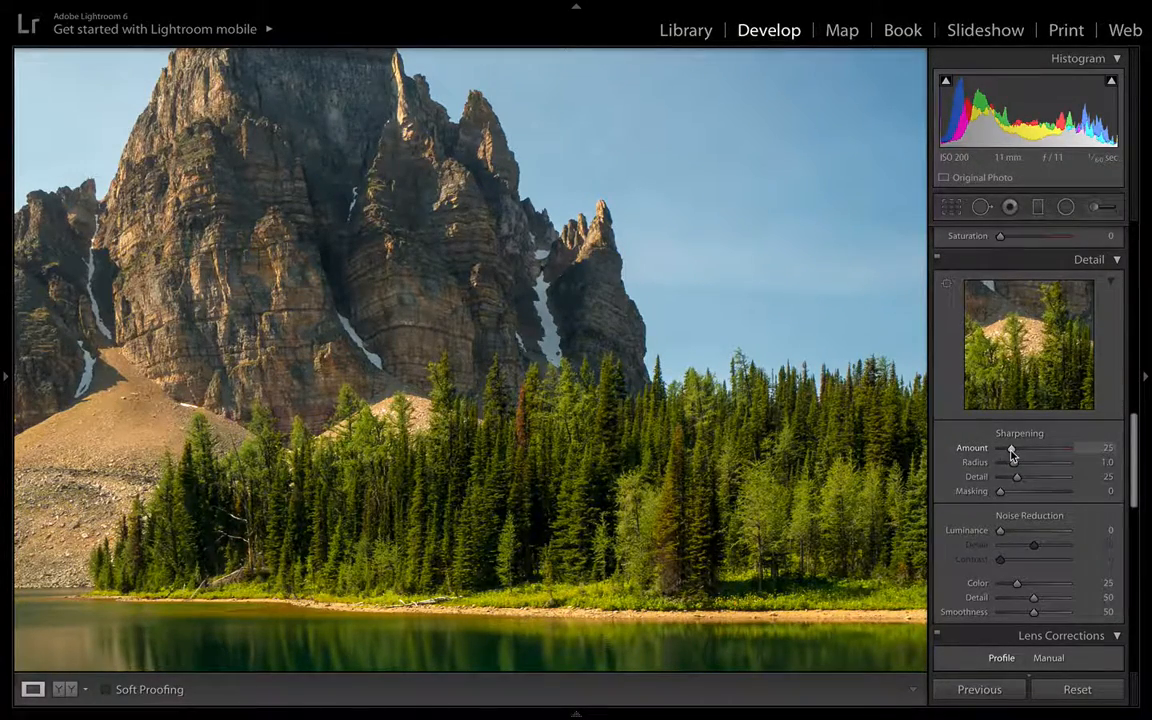
left_click_drag(1010, 451, 1037, 455)
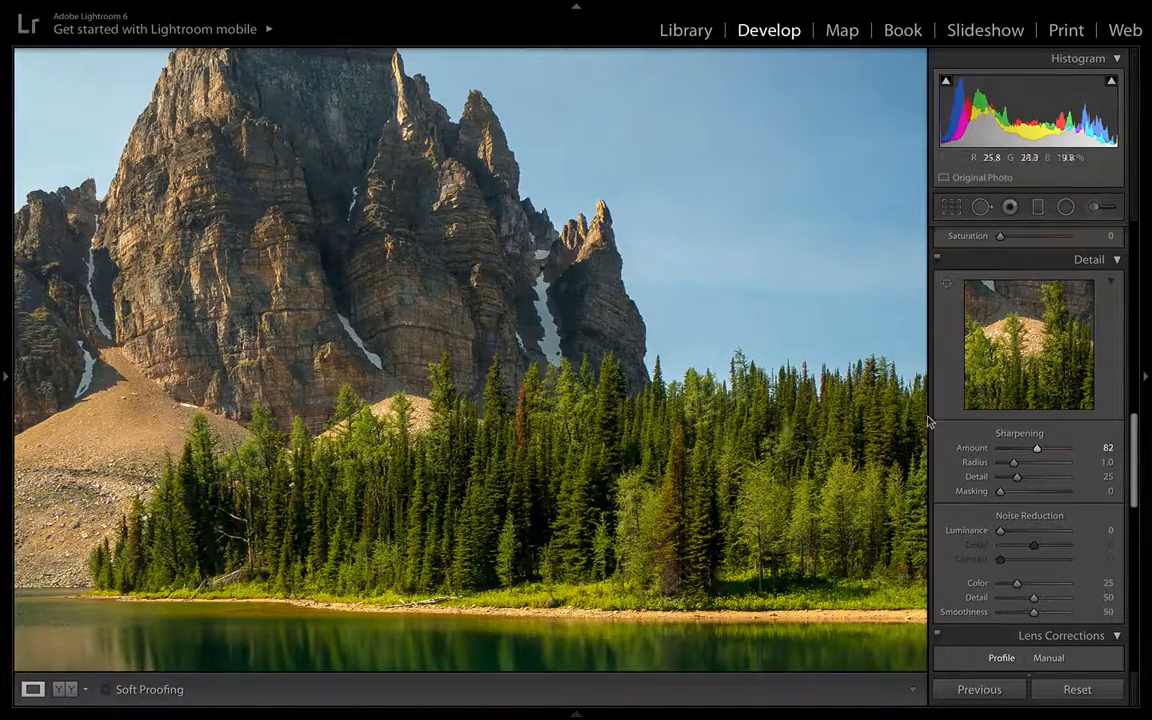
mouse_move(1038, 452)
left_mouse_down()
mouse_move(1018, 453)
mouse_move(1029, 452)
left_mouse_up()
left_click_drag(596, 395, 595, 226)
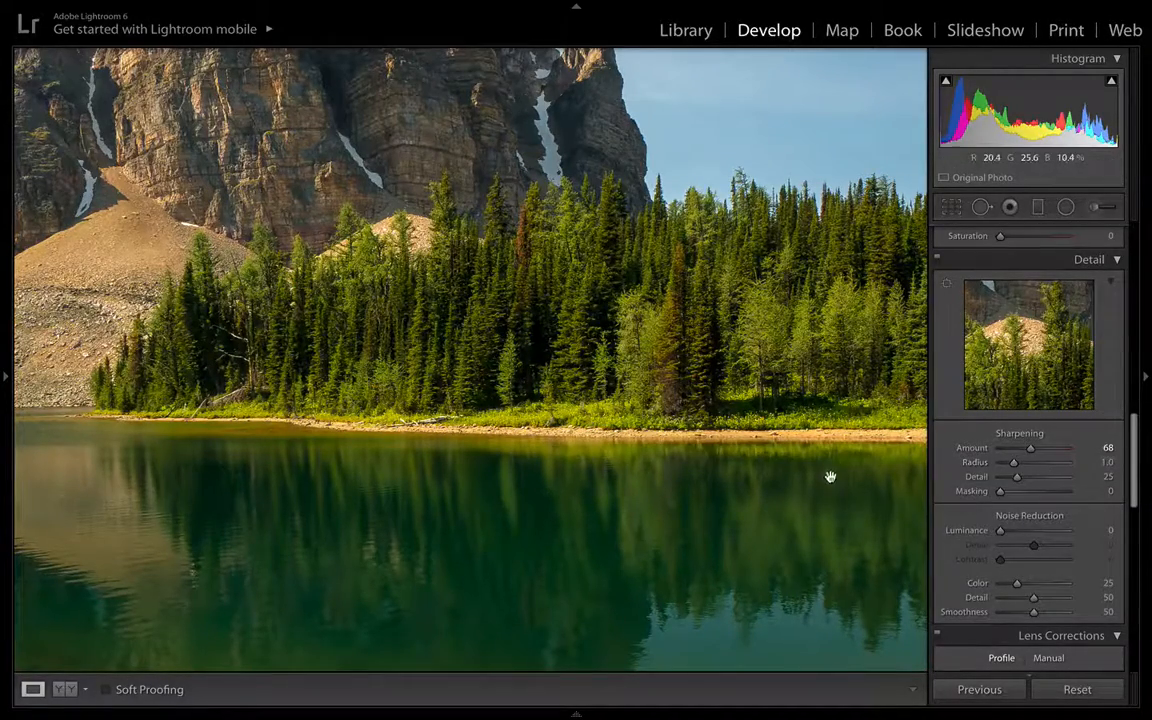
left_click_drag(792, 319, 730, 493)
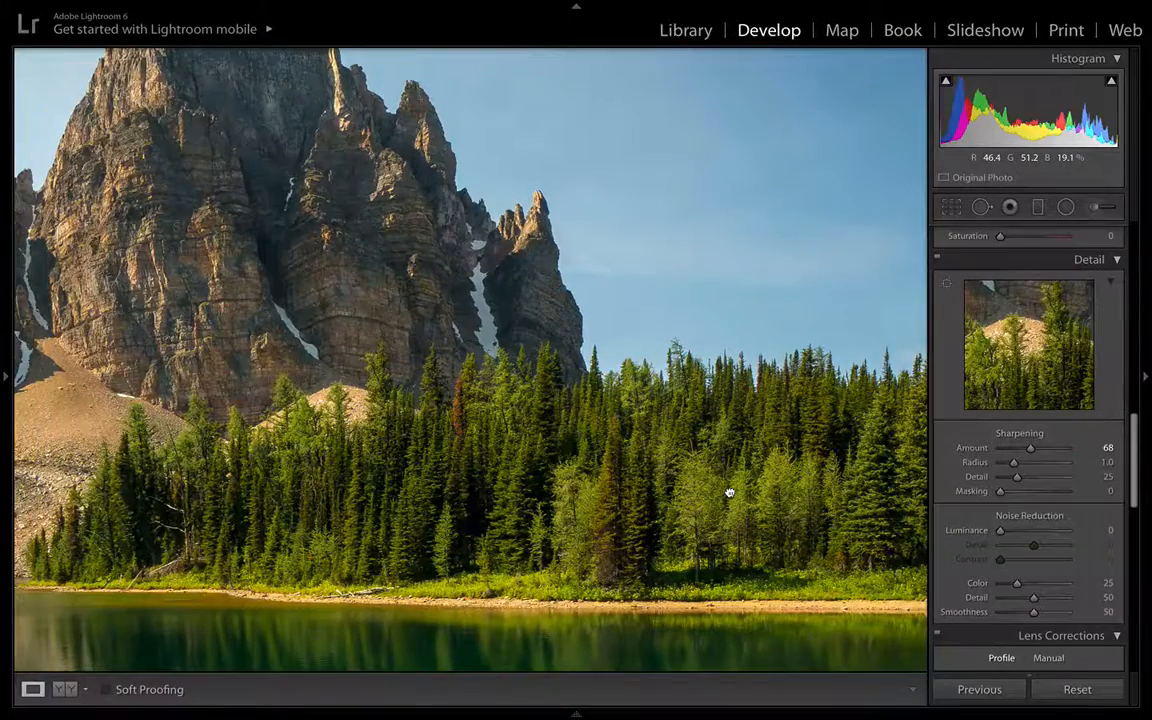
- Set the sharpening Radius to 0.8 while previewing its effect in grayscale
left_click_drag(1013, 468, 1010, 469)
left_click(1009, 467, "alt")
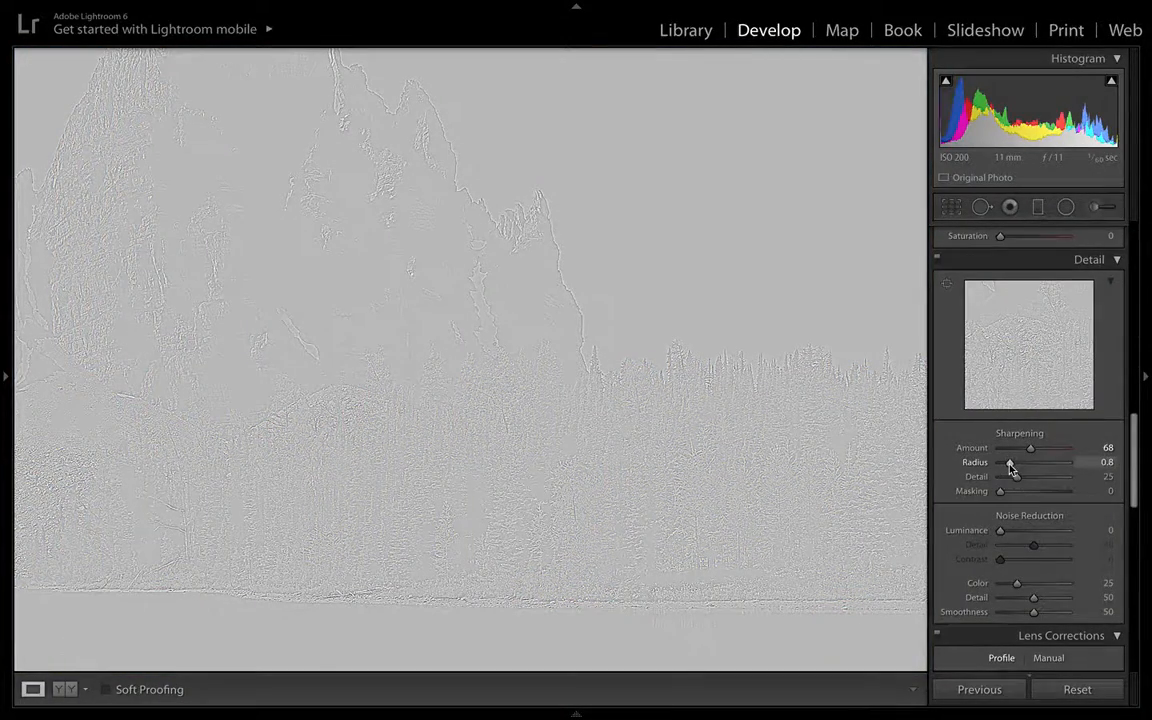
left_click_drag(1010, 467, 1108, 466)
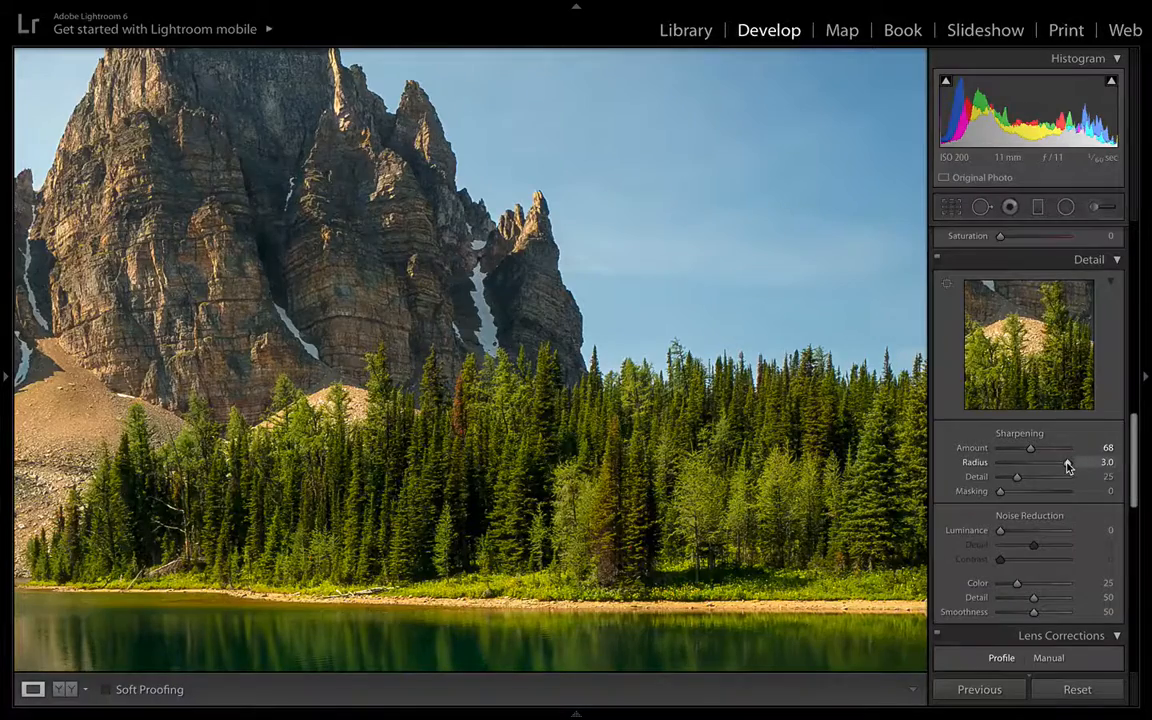
left_click_drag(1068, 466, 987, 467)
mouse_move(1001, 464)
left_mouse_down()
mouse_move(1130, 465)
mouse_move(1015, 475)
left_mouse_up()
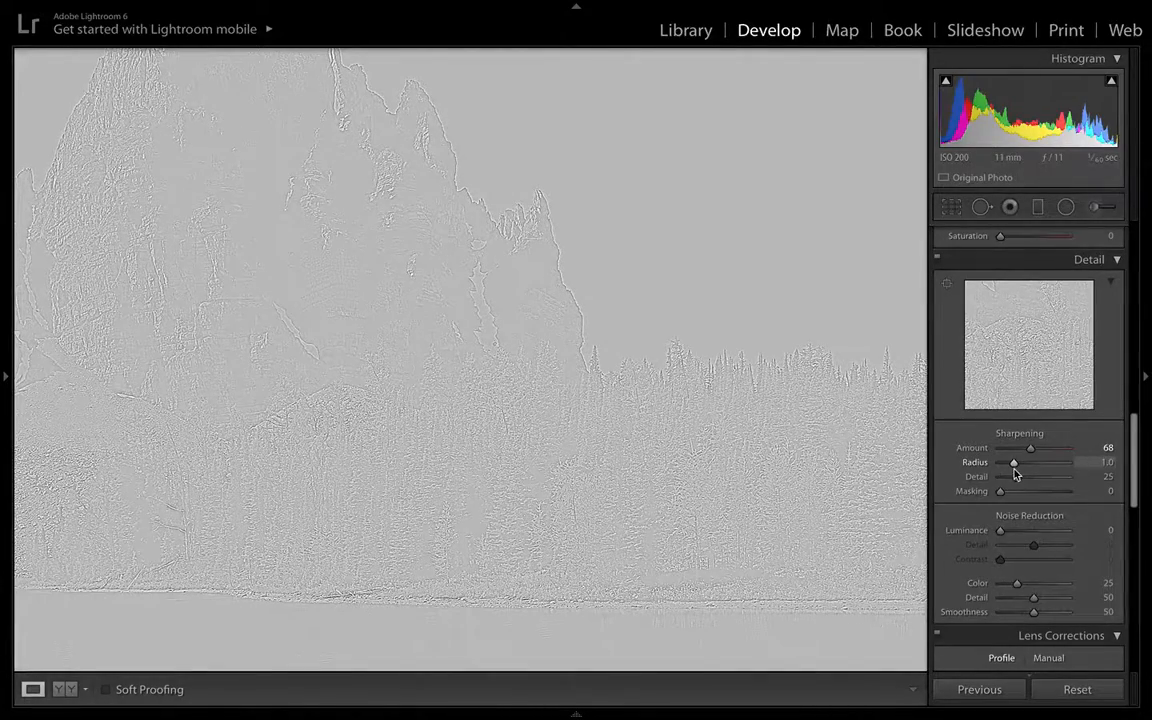
left_click_drag(1015, 475, 1009, 472)
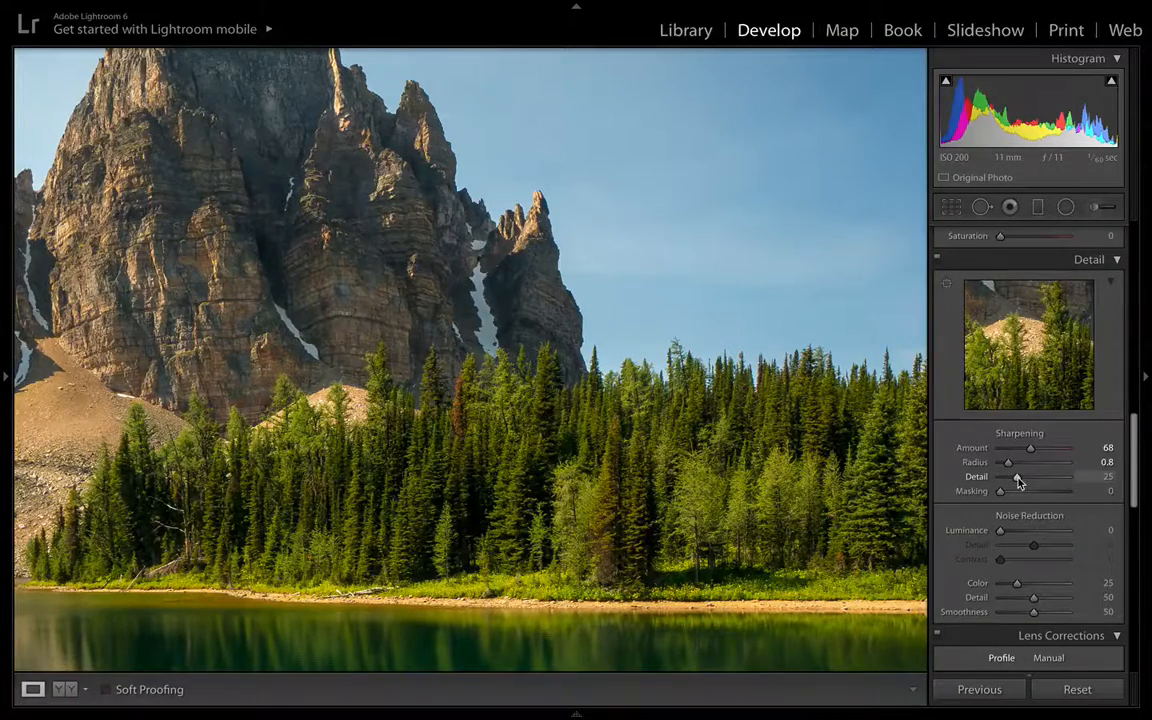
- Set the sharpening Detail to 59 and Amount to 73, previewing the Detail effect
left_click(1017, 478, "alt")
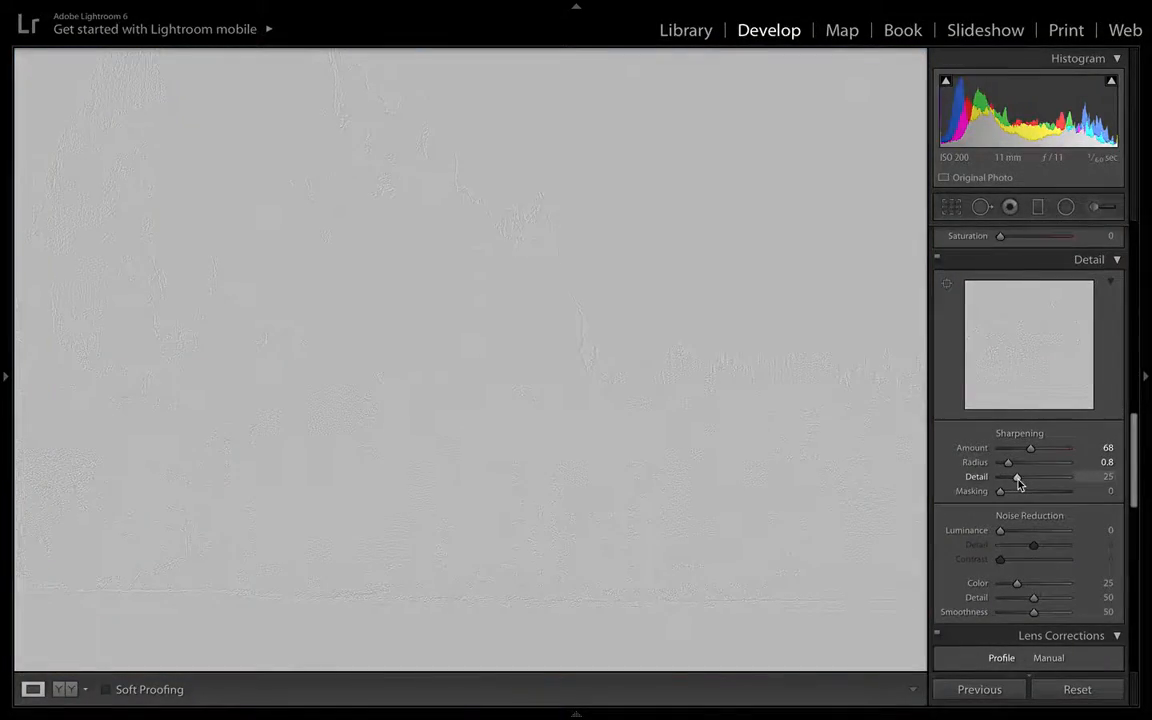
left_click_drag(1020, 487, 1067, 476)
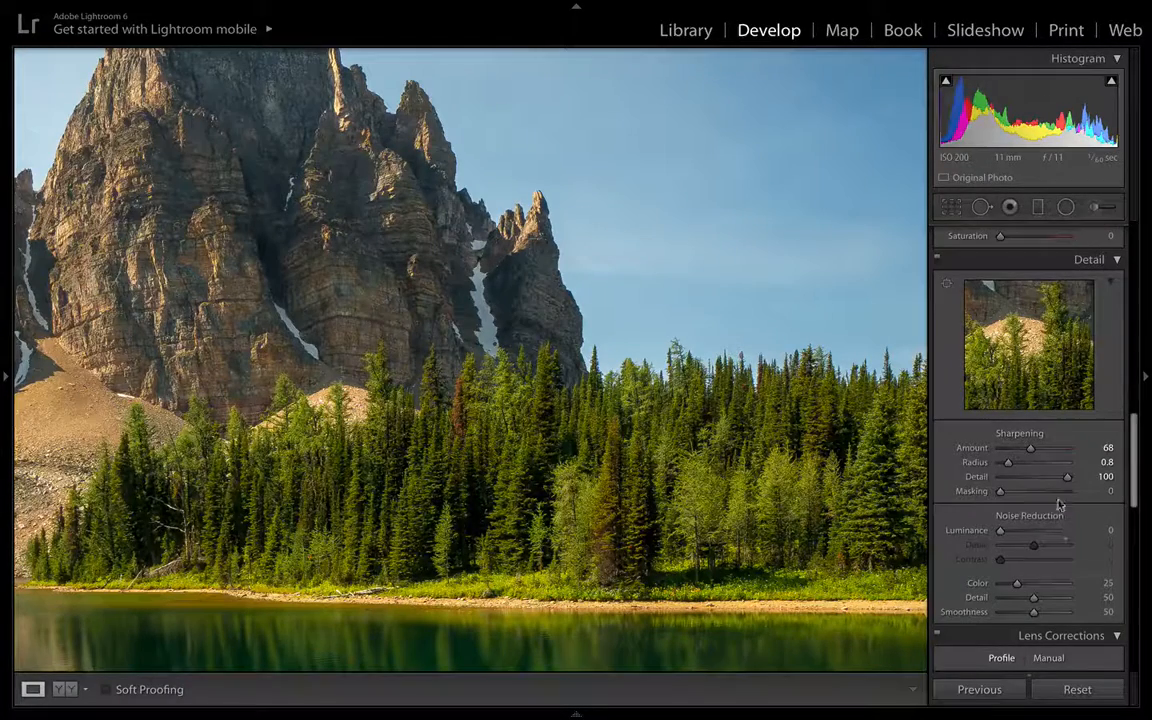
left_click(1067, 478, "alt")
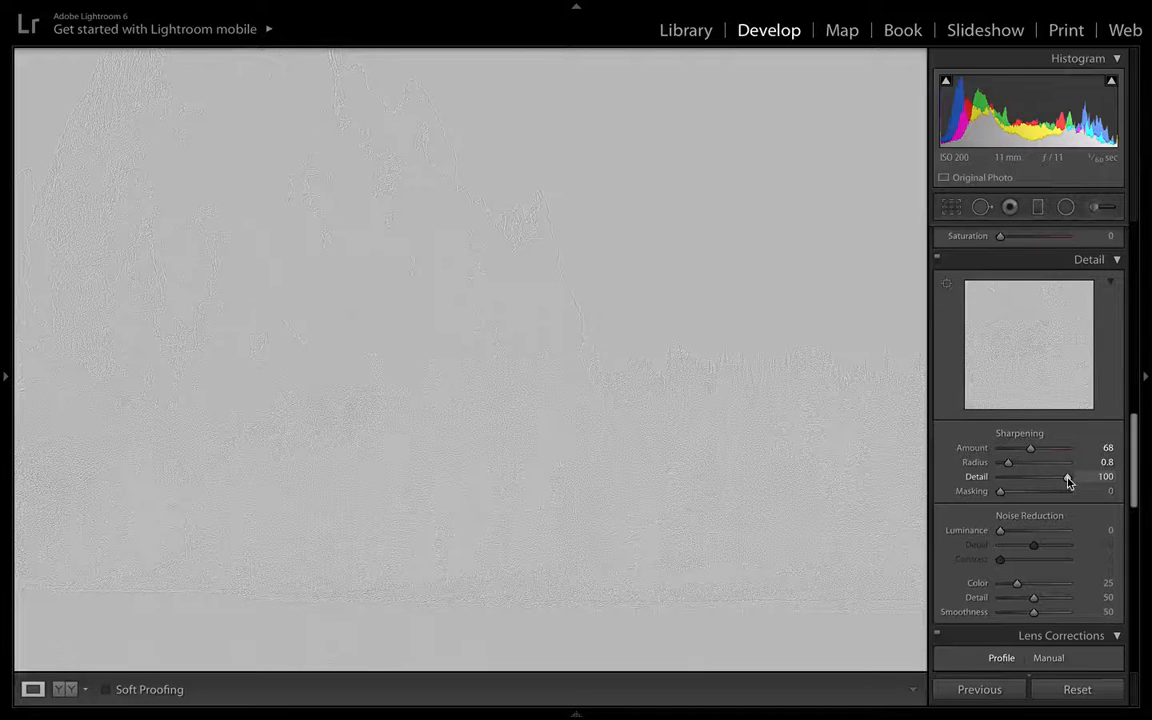
left_click_drag(1067, 482, 876, 380)
left_click_drag(866, 479, 1001, 490)
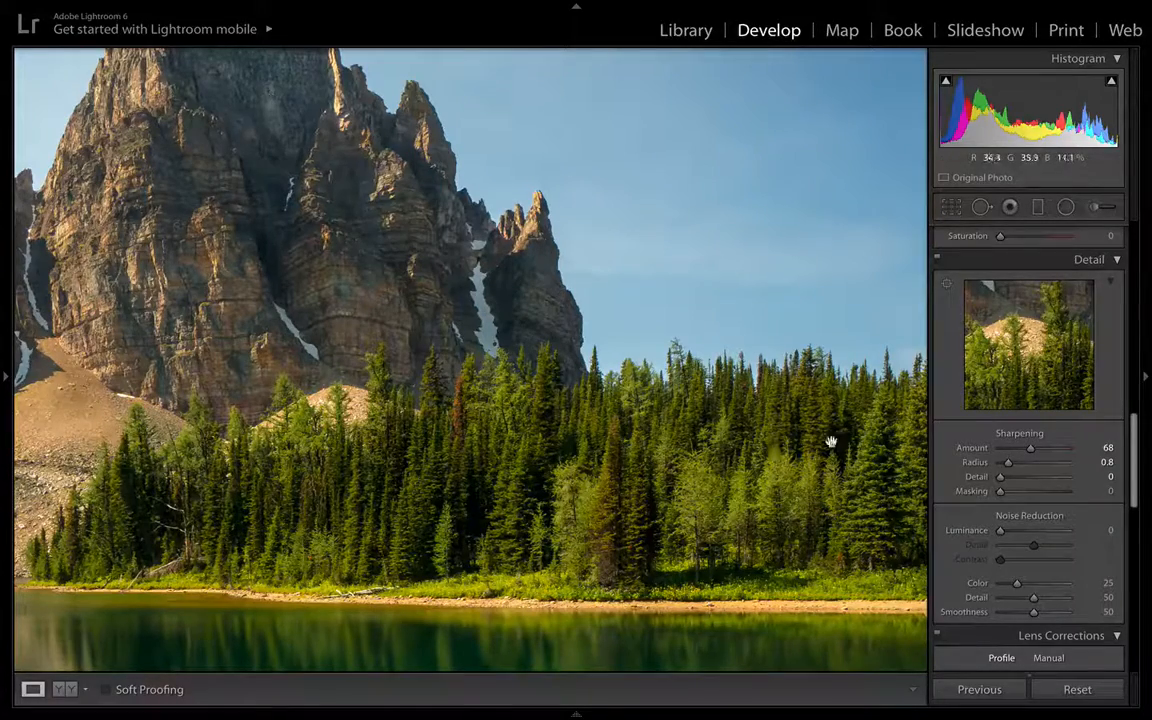
left_click_drag(797, 535, 727, 403)
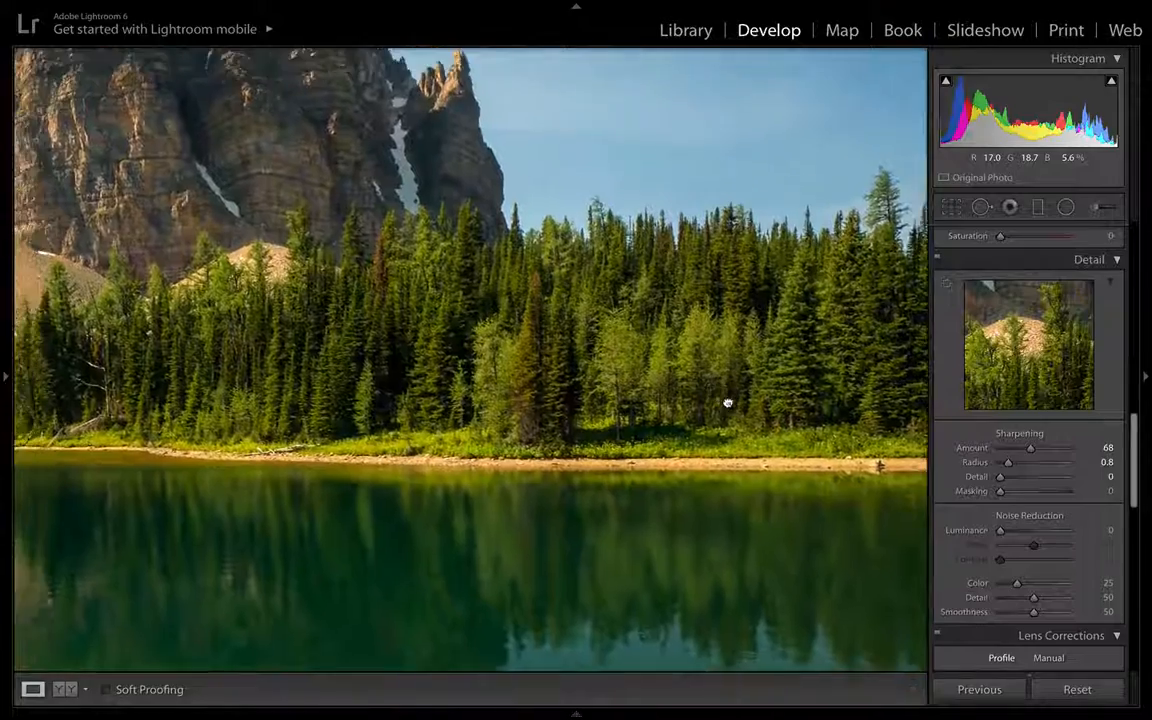
left_click(727, 403)
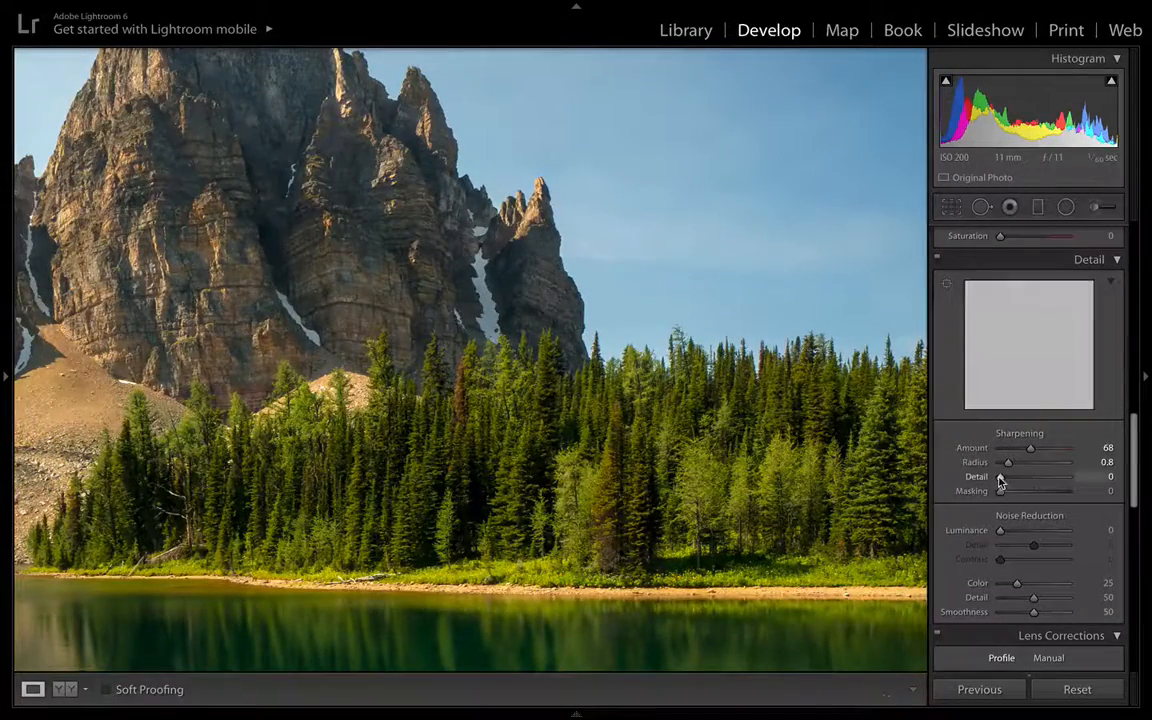
left_click_drag(1001, 481, 1034, 454)
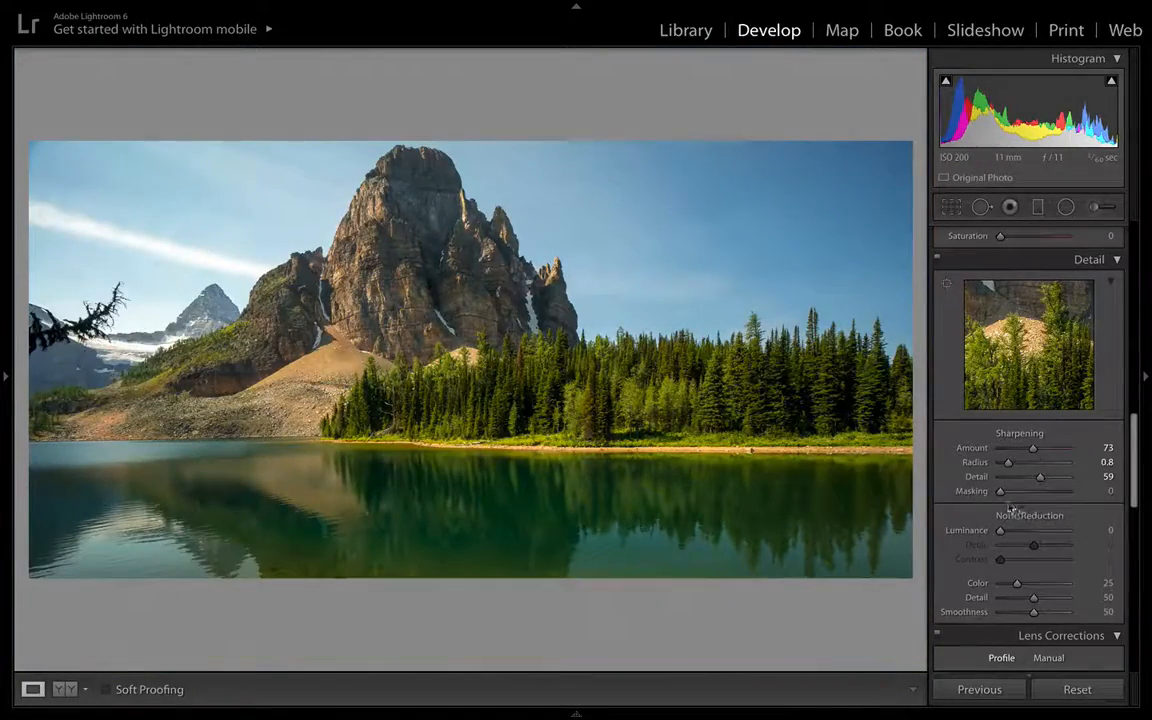
- Set the sharpening Masking to 64 while previewing the edge mask
left_click_drag(1003, 497, 1038, 493)
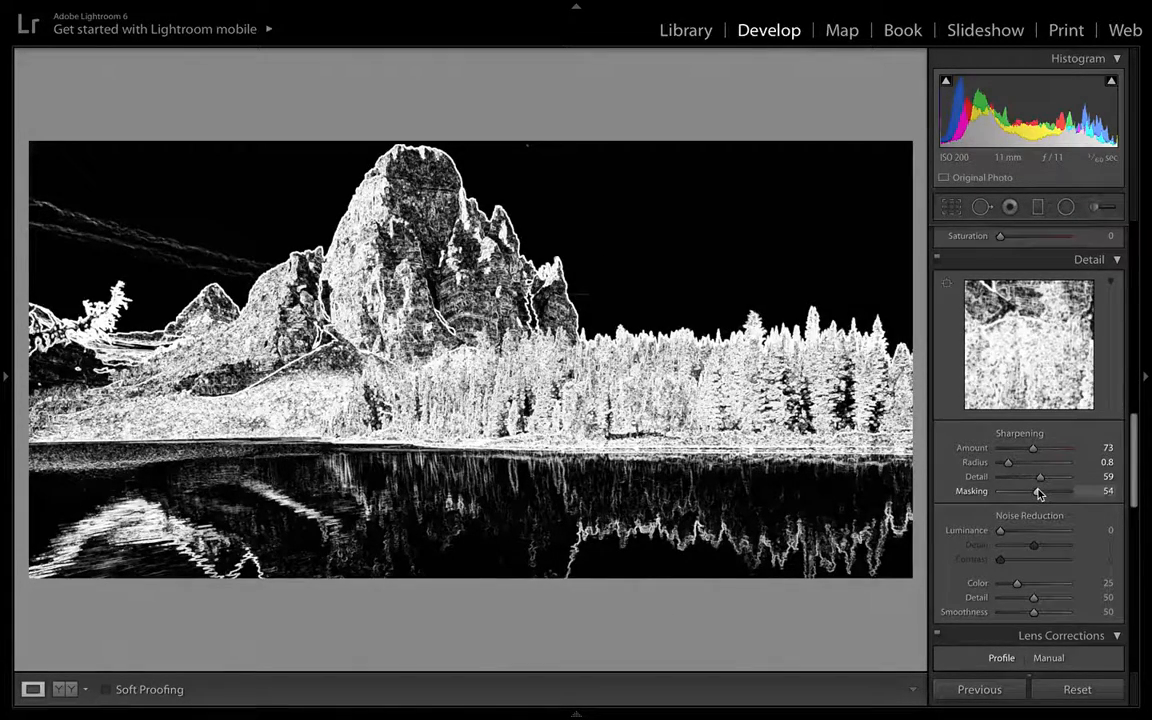
left_click_drag(1039, 493, 1041, 494)
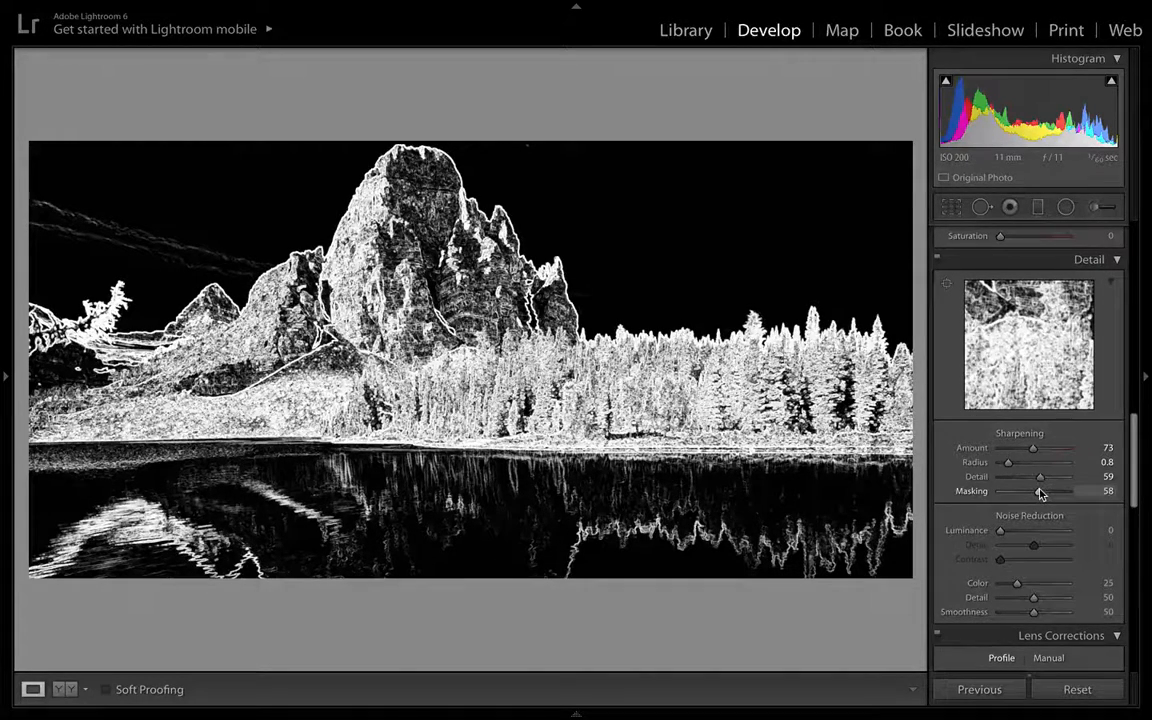
left_click_drag(1041, 494, 1039, 494)
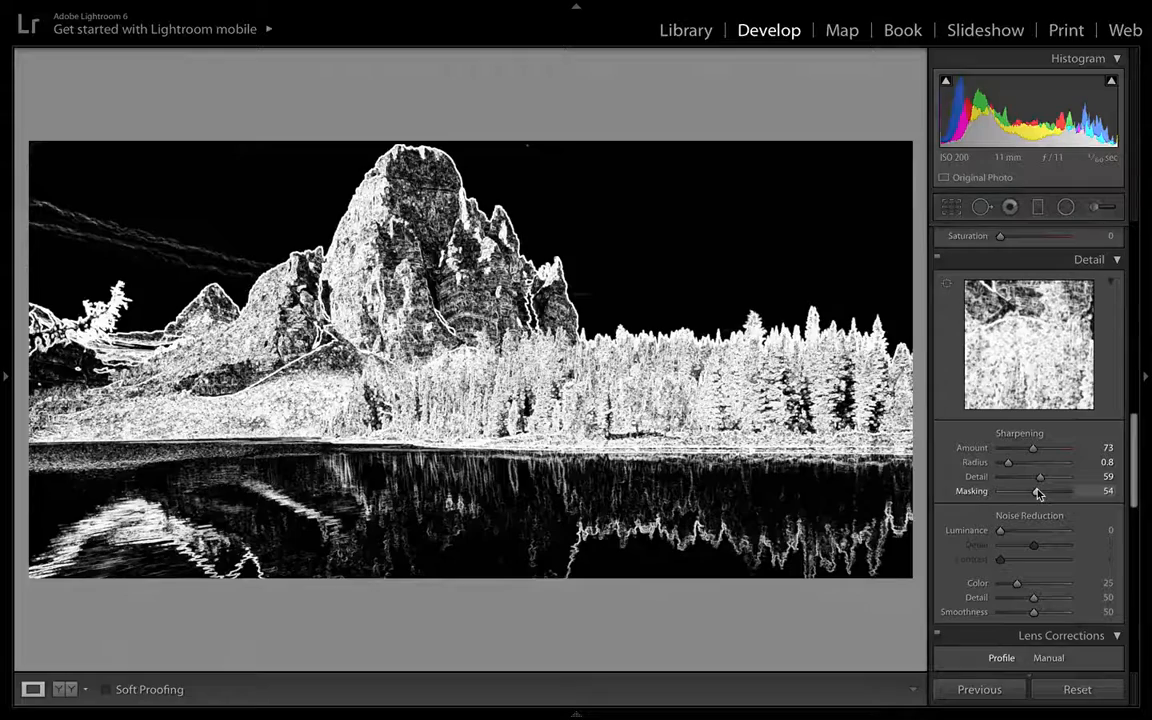
left_click_drag(1039, 494, 1044, 494)
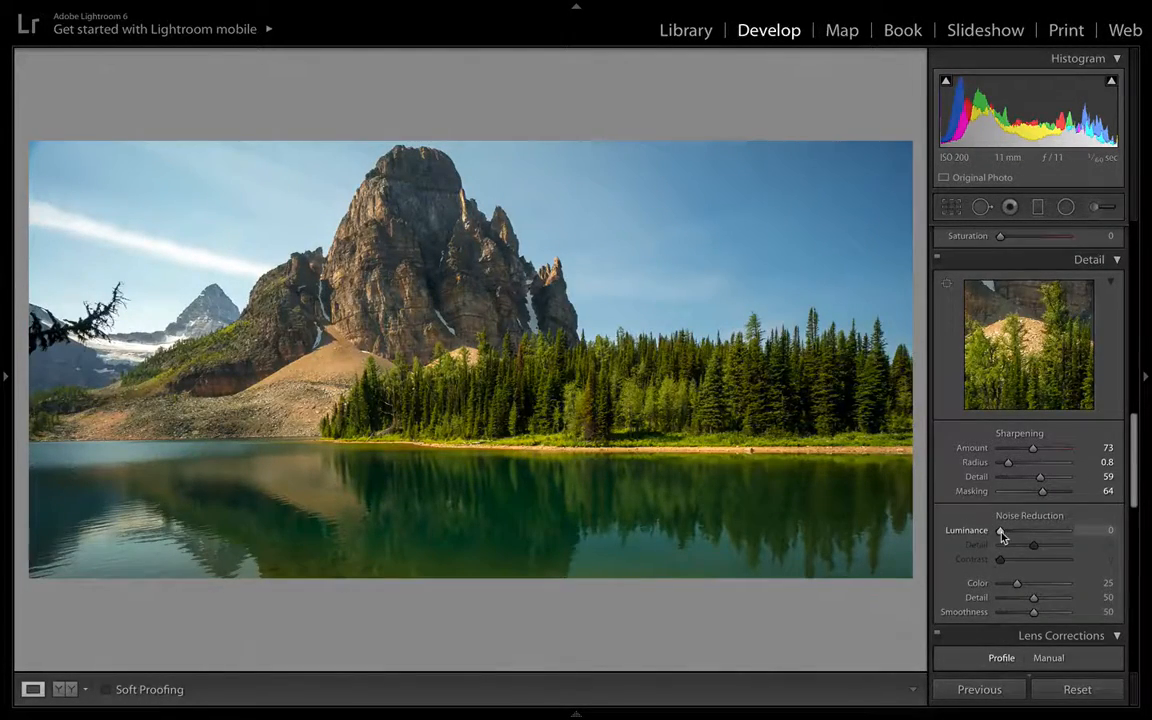
- Zoom into the mountain and set noise reduction Luminance to 14
left_click(486, 268)
left_click(486, 268)
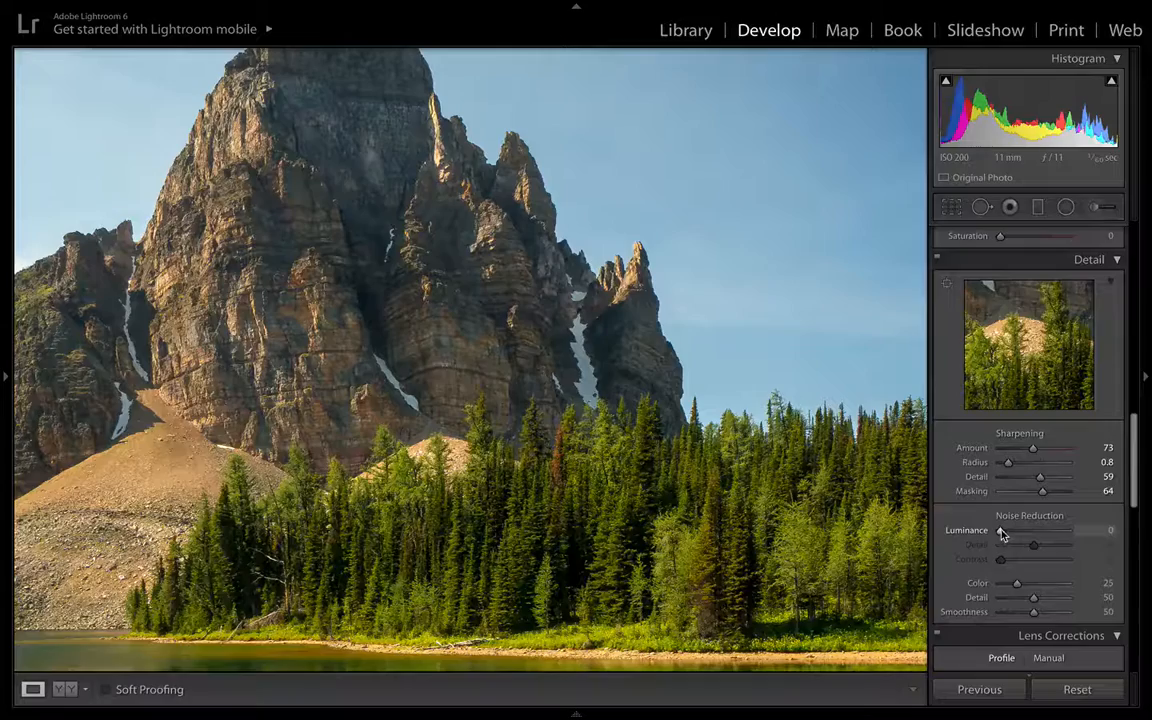
left_click_drag(1001, 533, 1003, 533)
left_click(1002, 533, "alt")
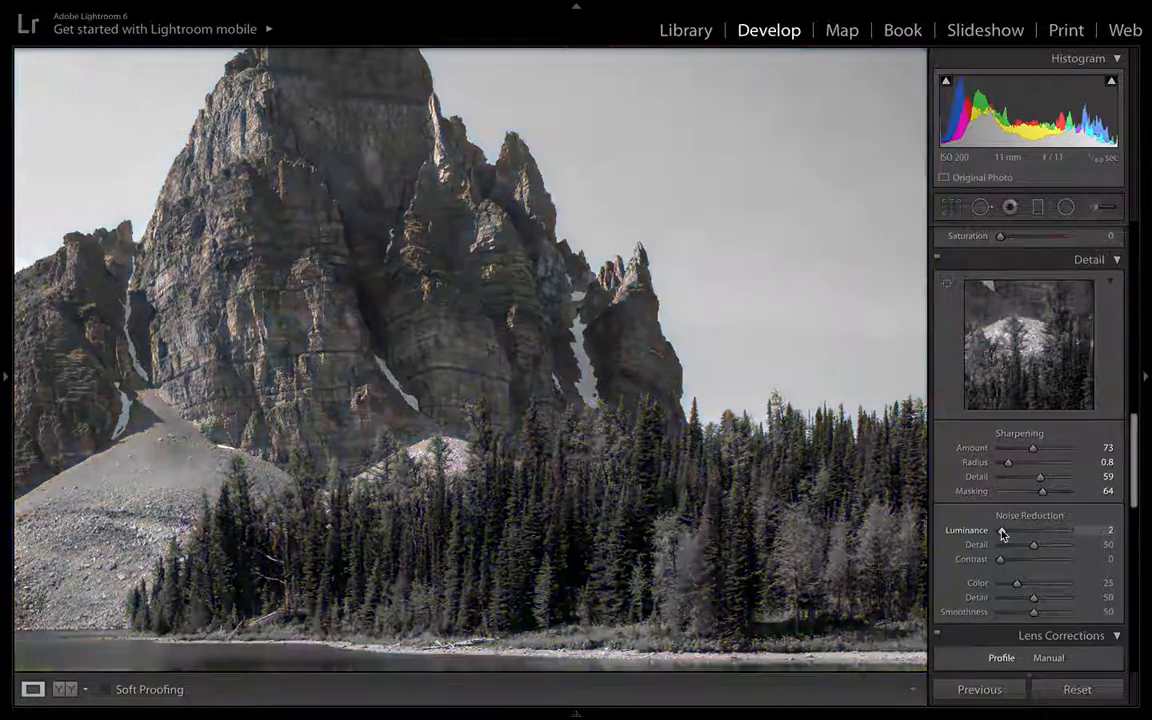
left_click_drag(1005, 535, 997, 534)
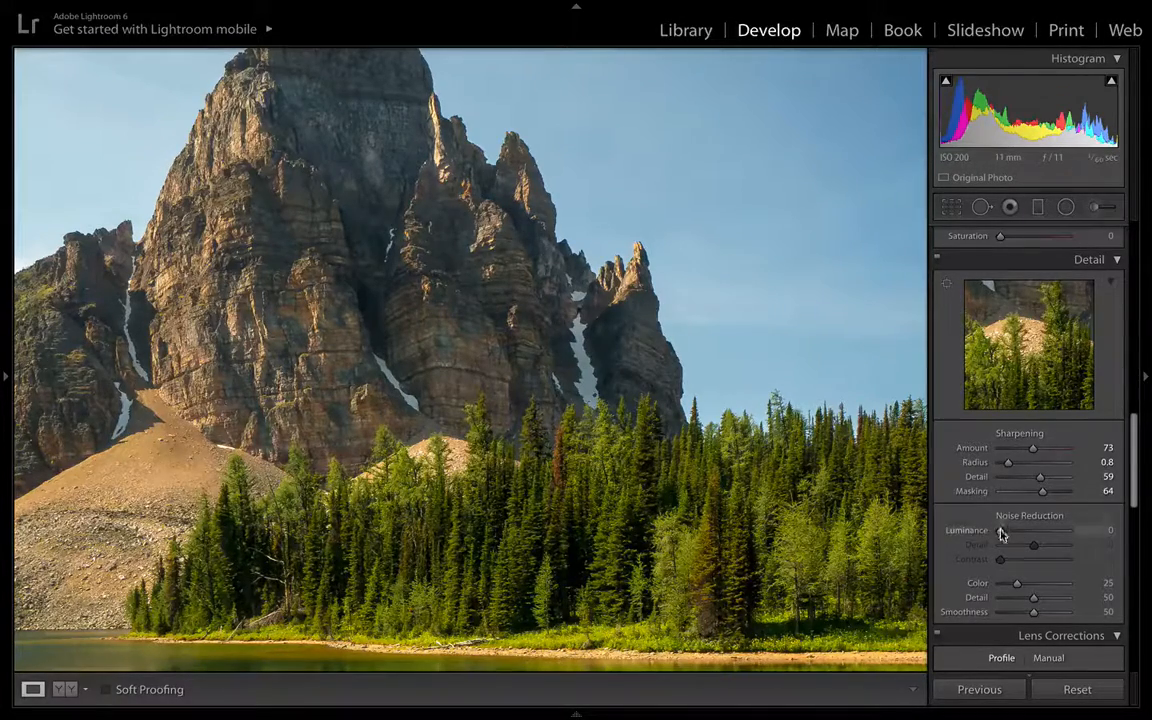
left_click_drag(999, 531, 998, 534)
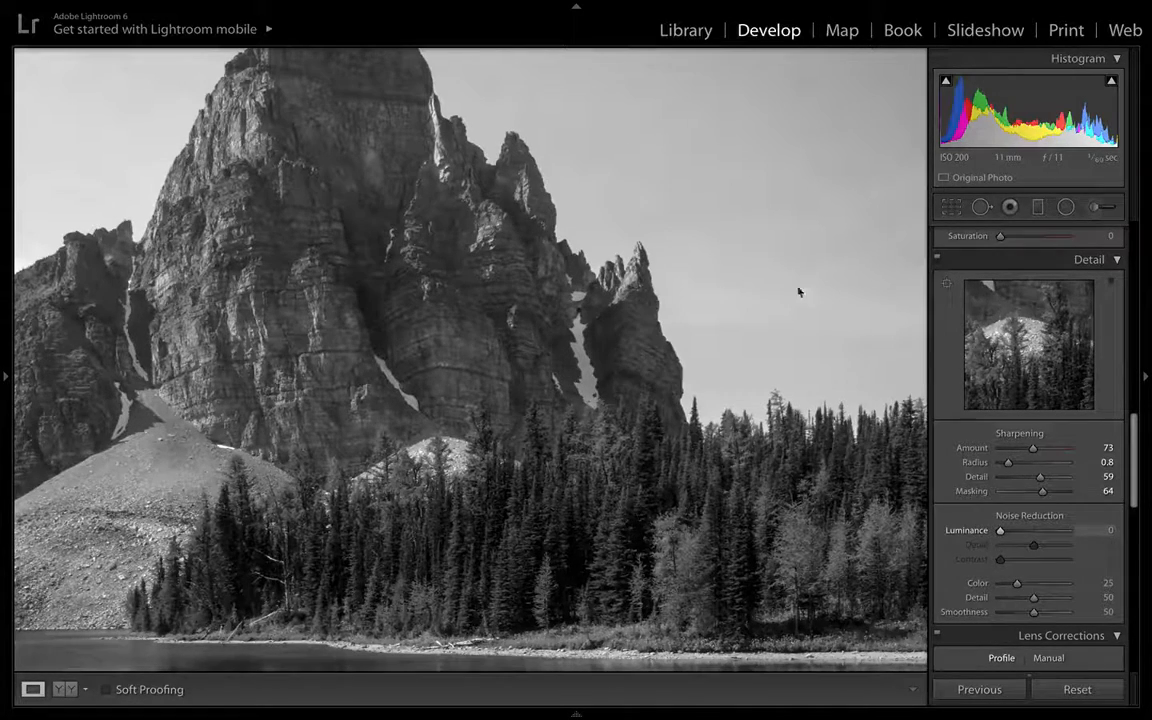
left_click_drag(1000, 530, 1010, 532)
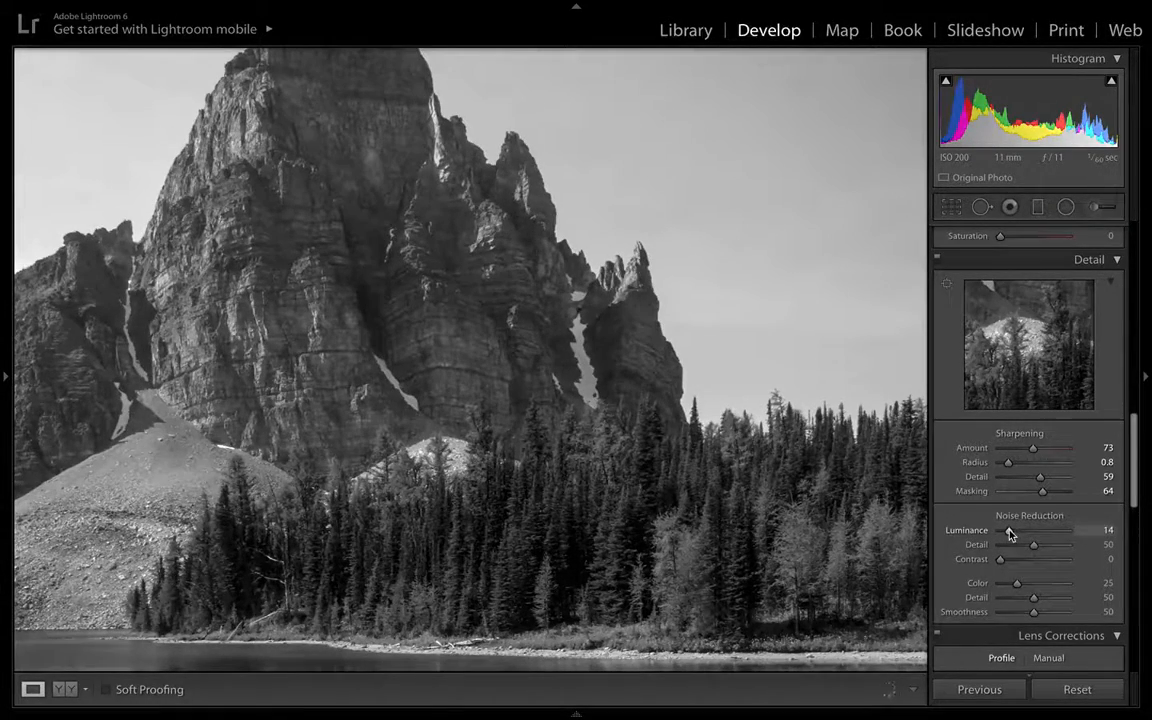
left_click(799, 319)
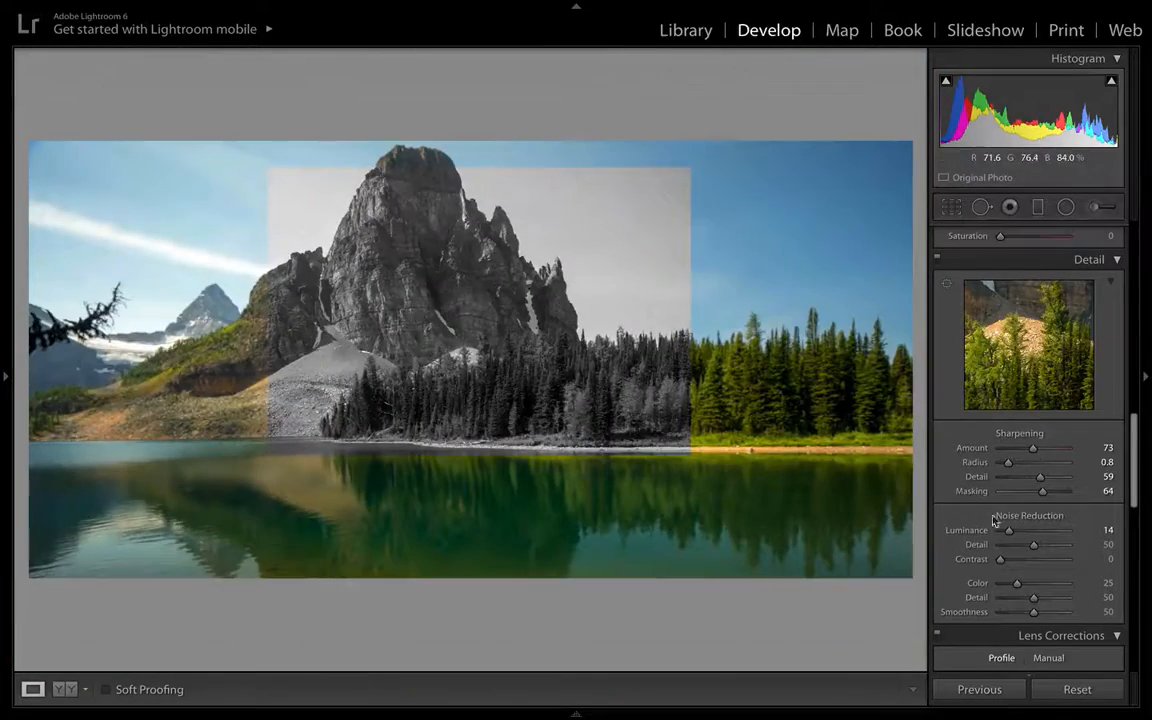
scroll(1057, 545, "down", 1)
scroll(1059, 545, "down", 4)
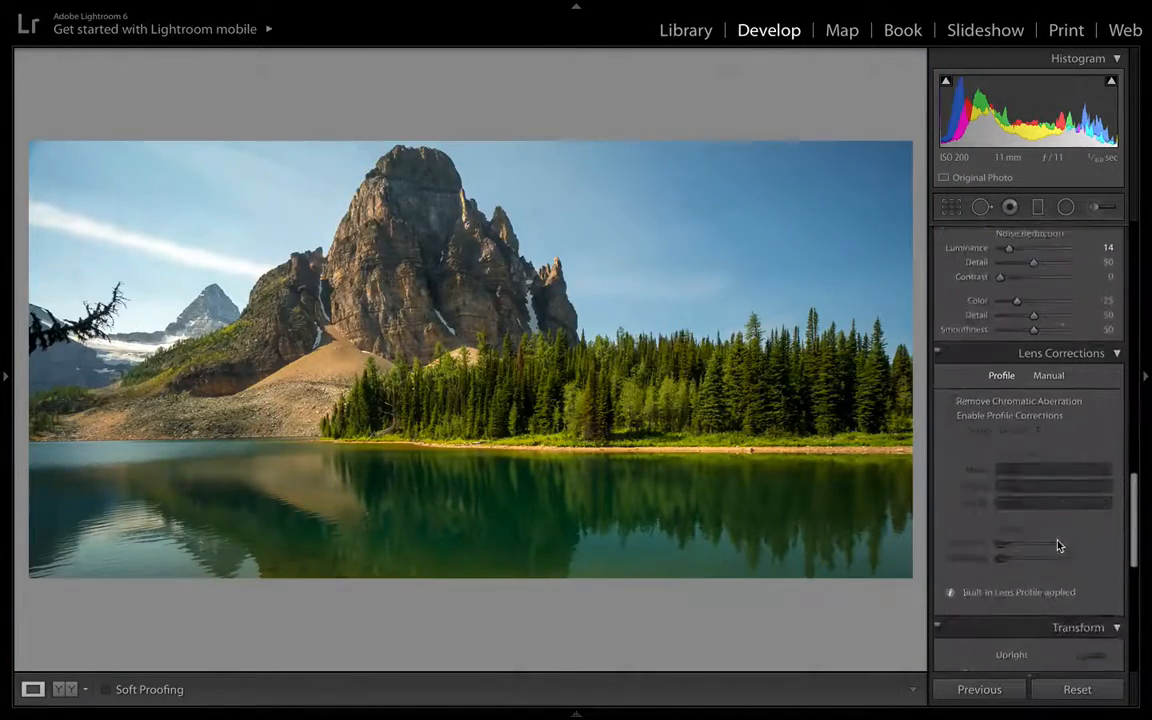
- Enable Remove Chromatic Aberration in Lens Corrections, checking the tree edges up close
left_click(948, 390)
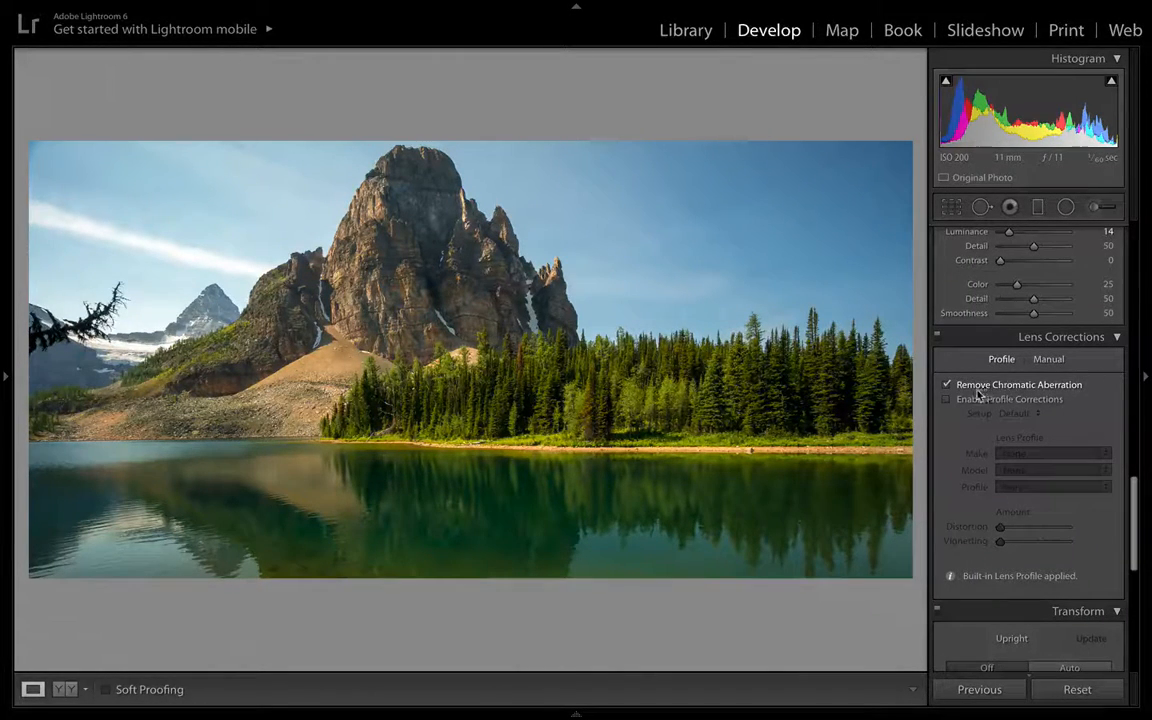
left_click(752, 335)
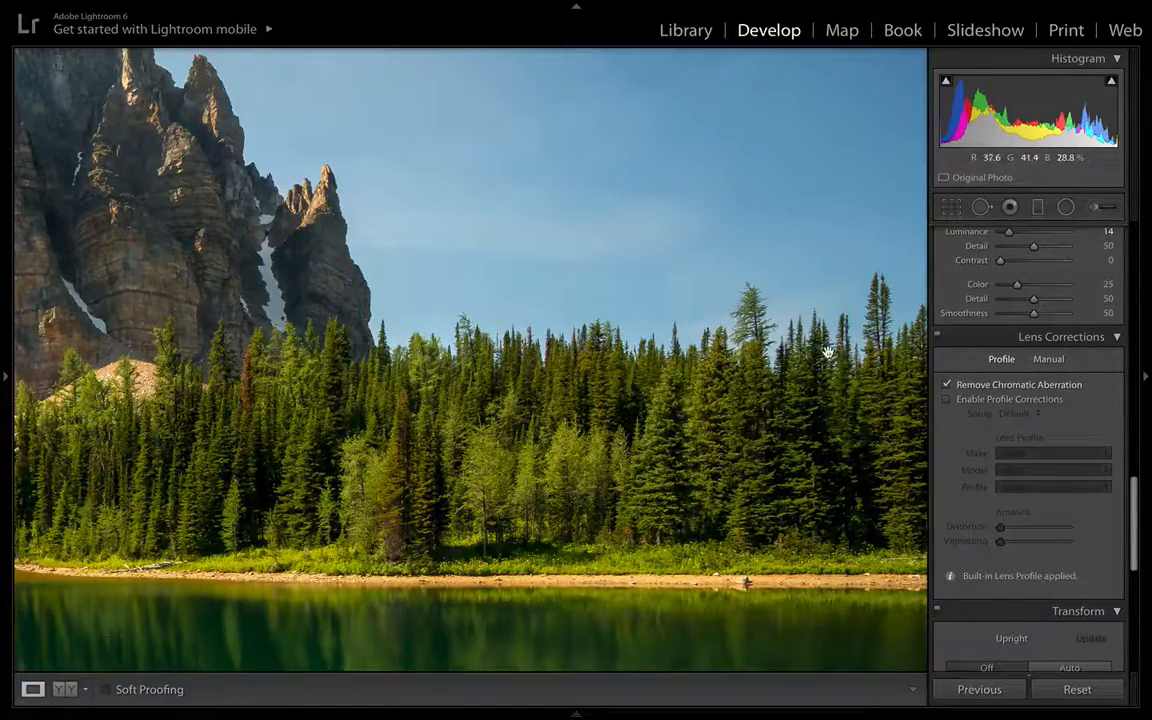
left_click(654, 288)
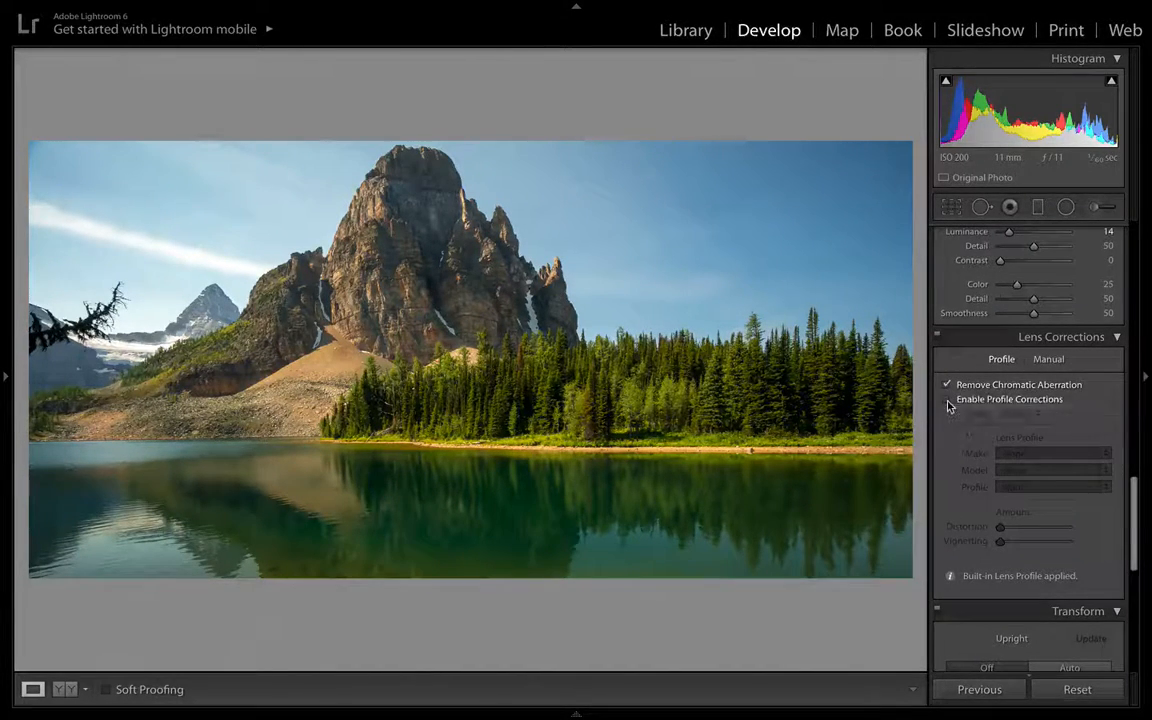
- Toggle Enable Profile Corrections on and off repeatedly to compare the photo with and without it
left_click(948, 400)
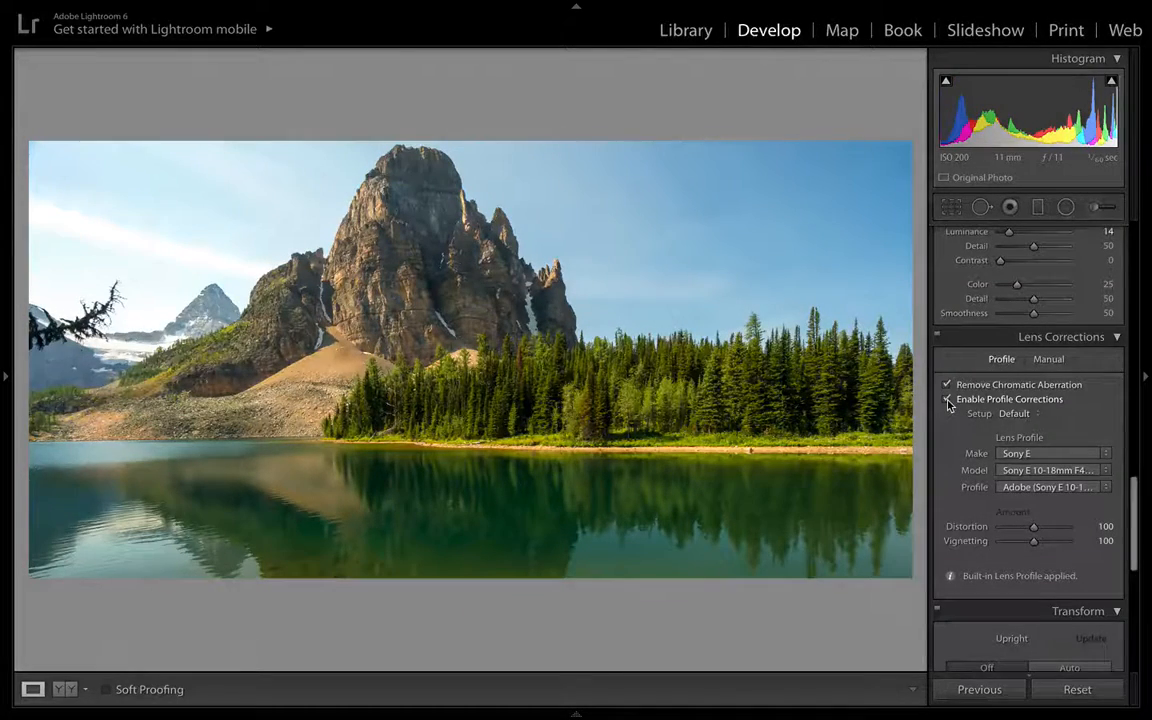
left_click(948, 400)
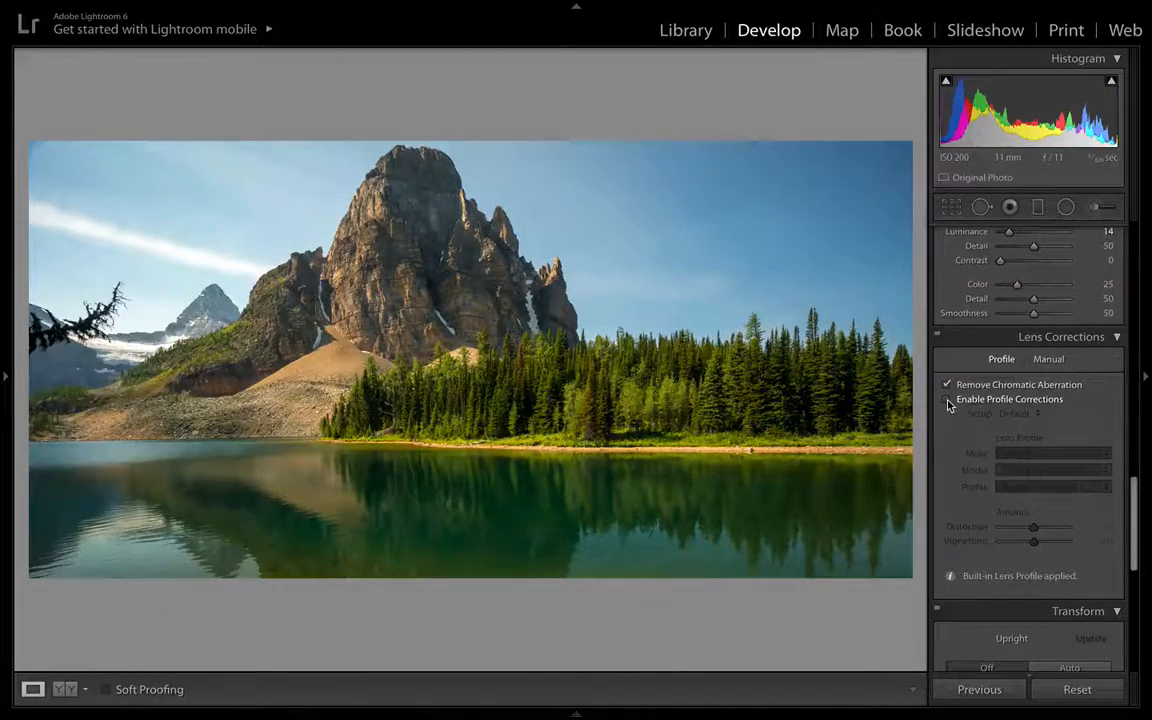
left_click(948, 400)
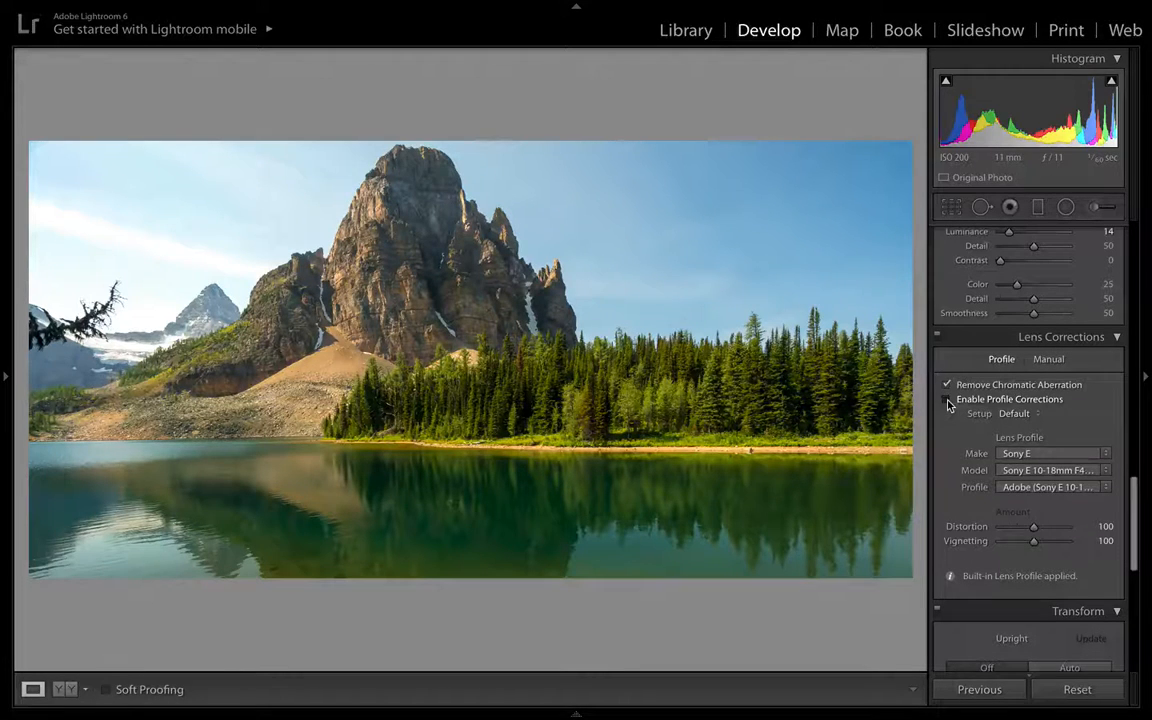
left_click(948, 400)
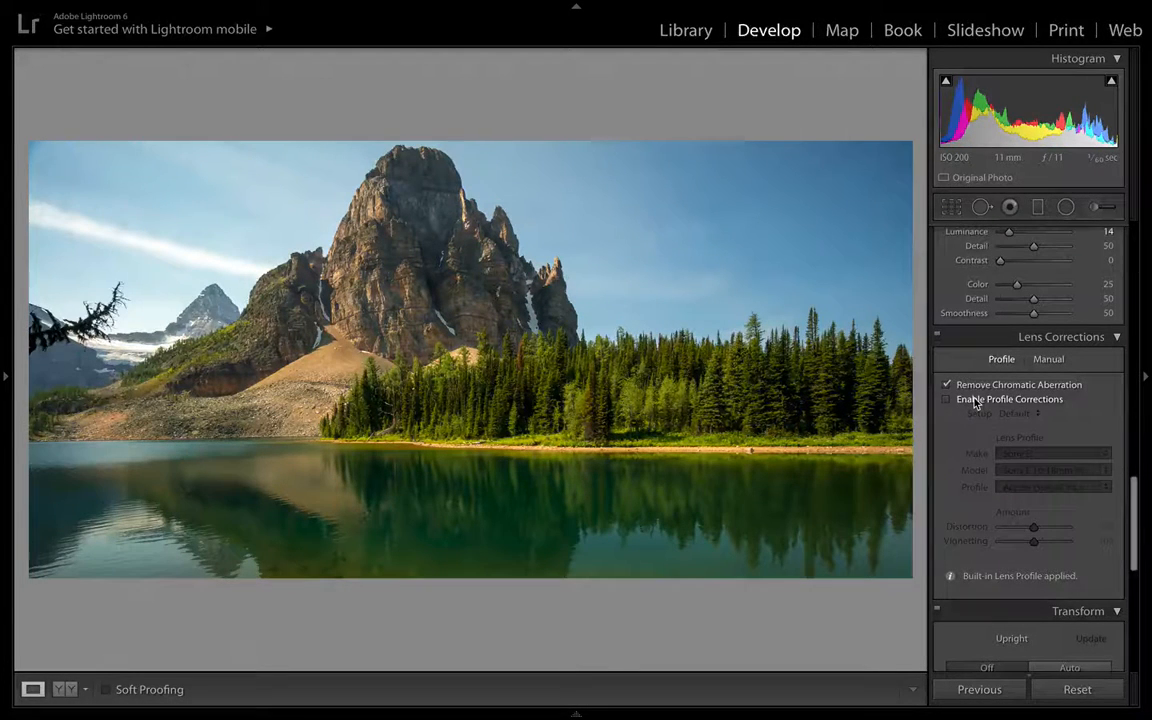
scroll(1052, 468, "down", 6)
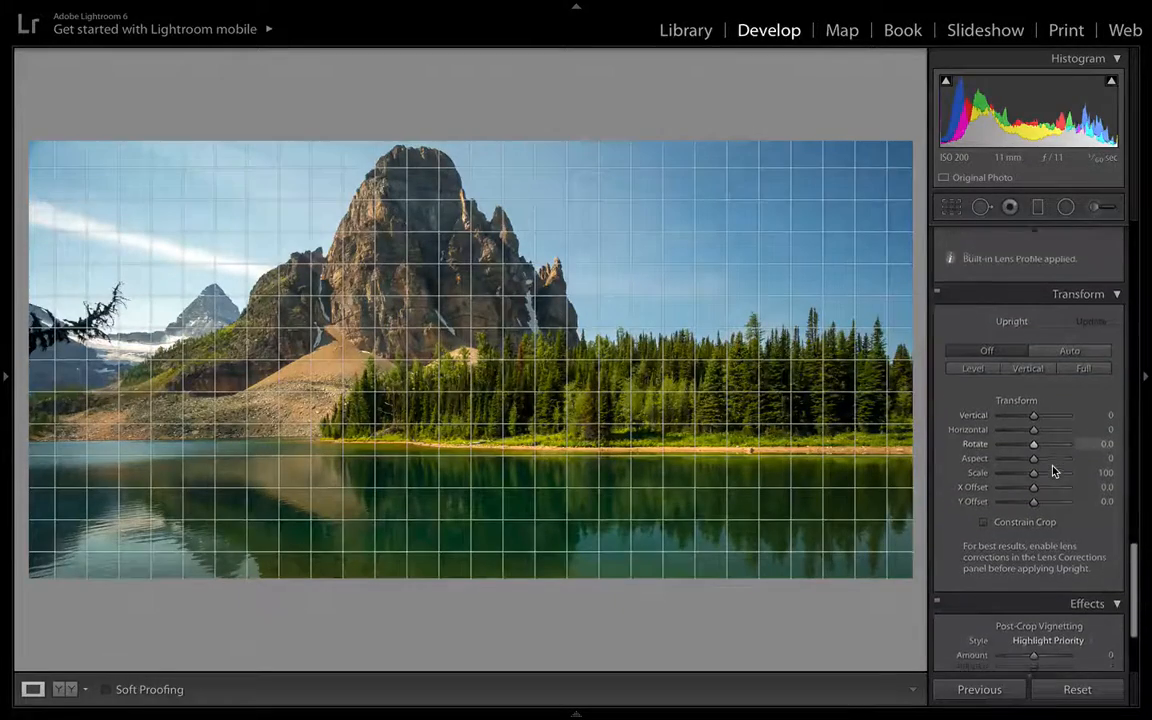
scroll(1052, 468, "up", 5)
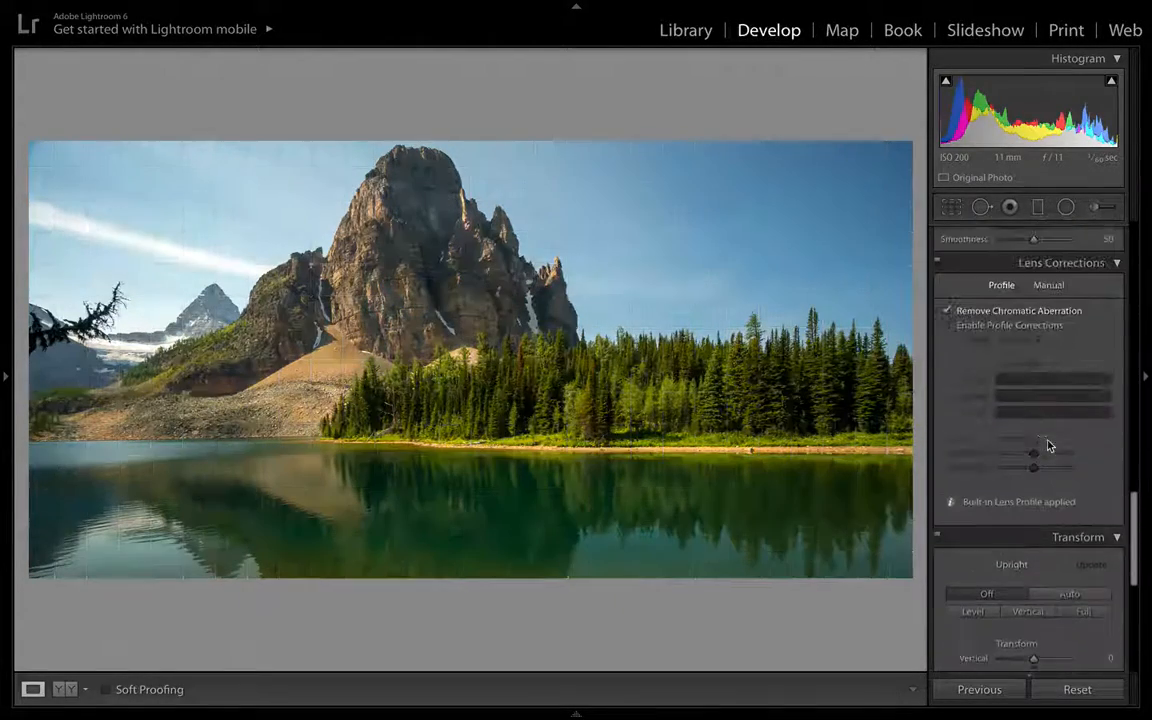
left_click(946, 333)
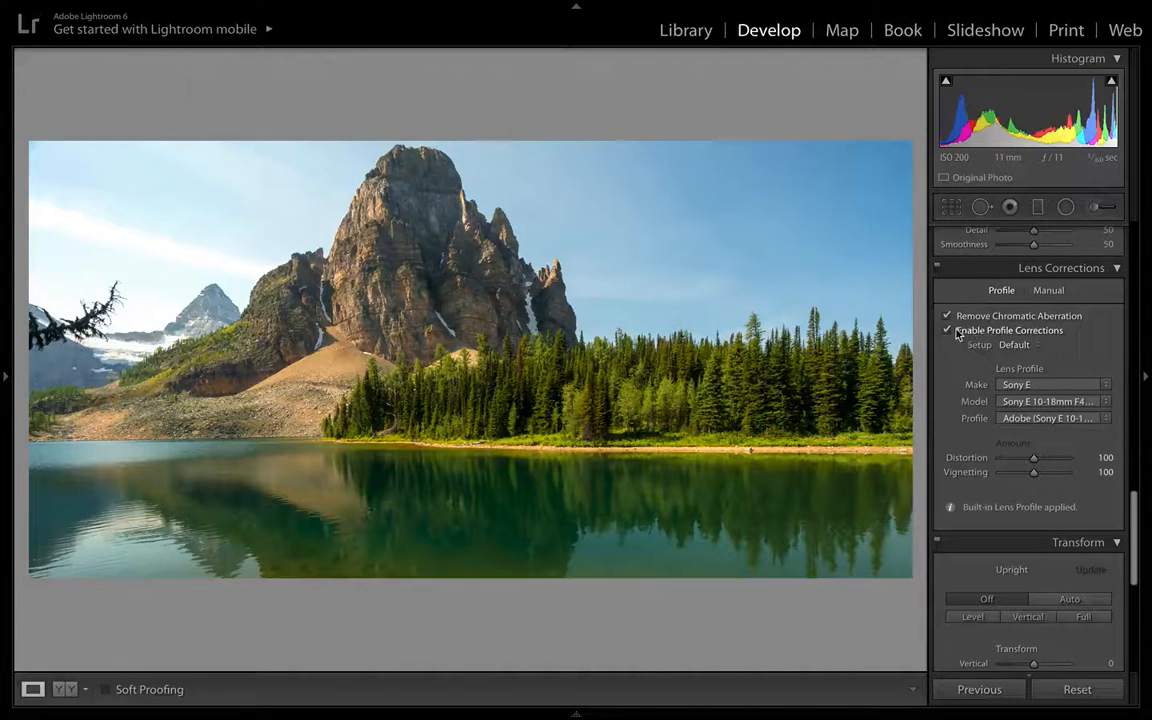
scroll(1022, 338, "up", 5)
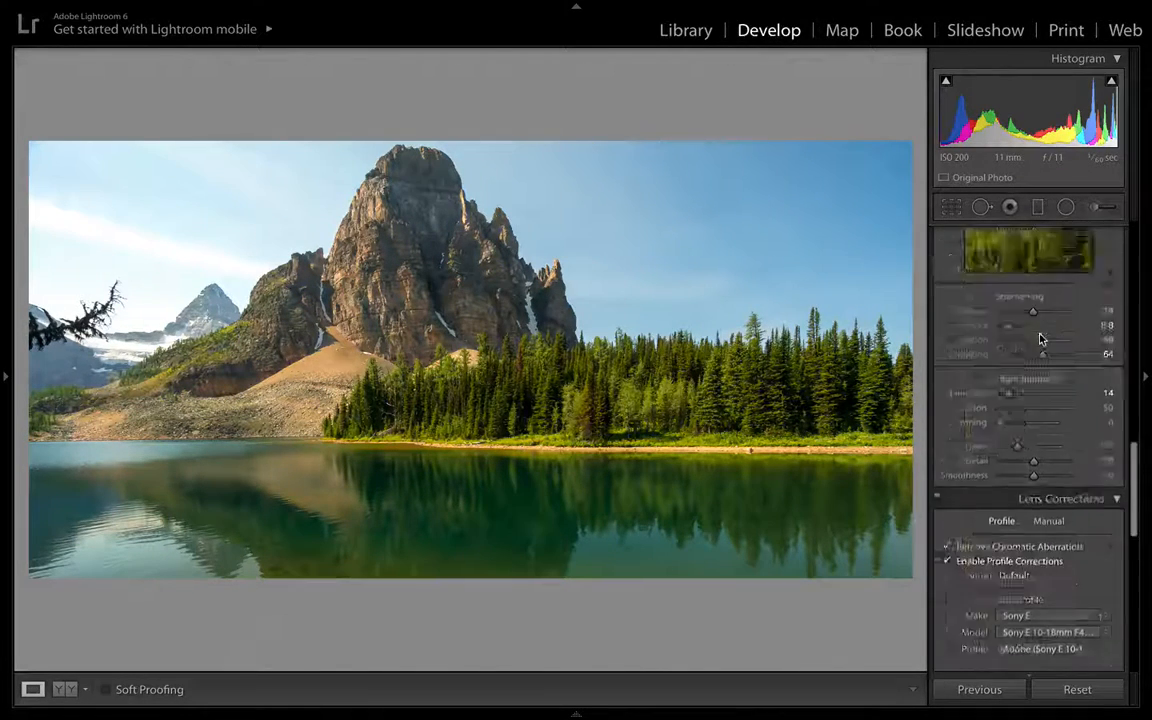
scroll(1035, 338, "down", 4)
scroll(1040, 338, "down", 1)
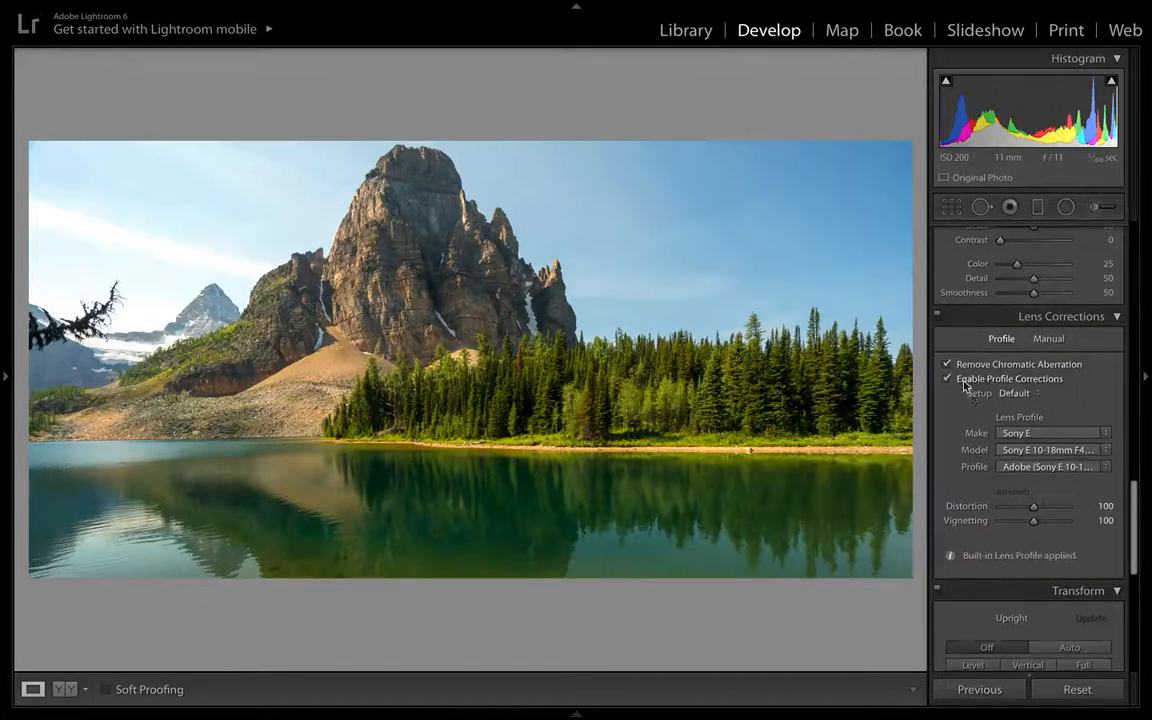
left_click(965, 385)
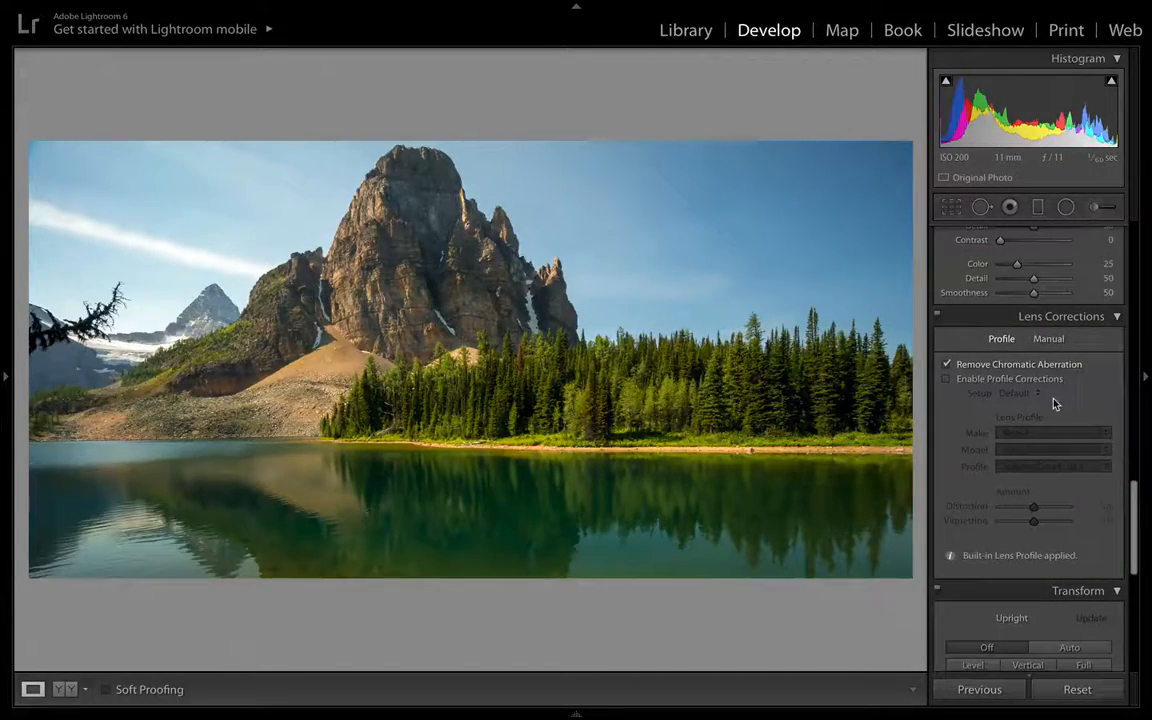
scroll(1060, 402, "down", 1)
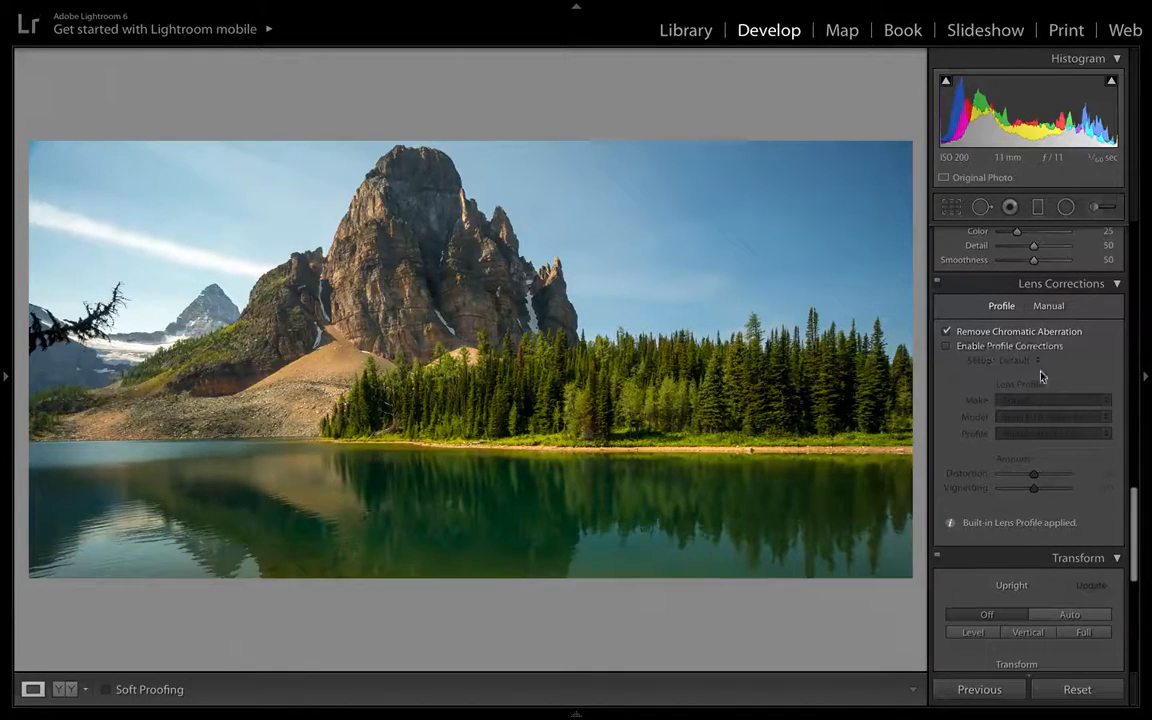
scroll(1080, 355, "down", 4)
scroll(1080, 357, "down", 7)
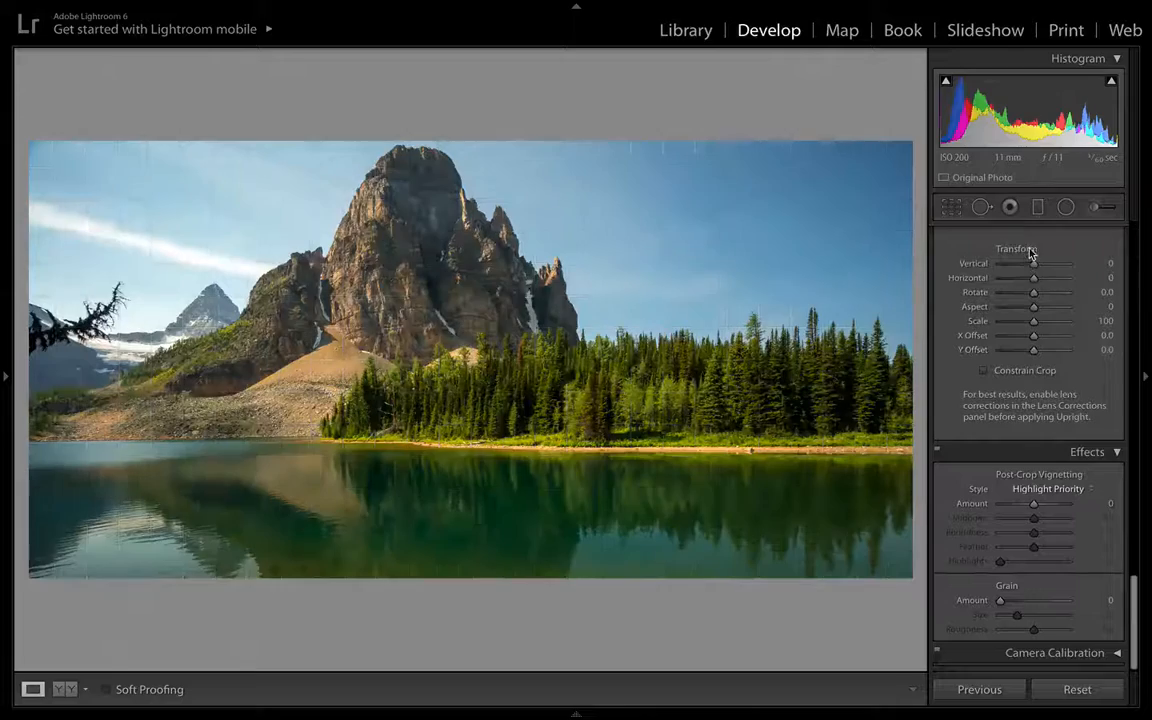
scroll(990, 319, "up", 9)
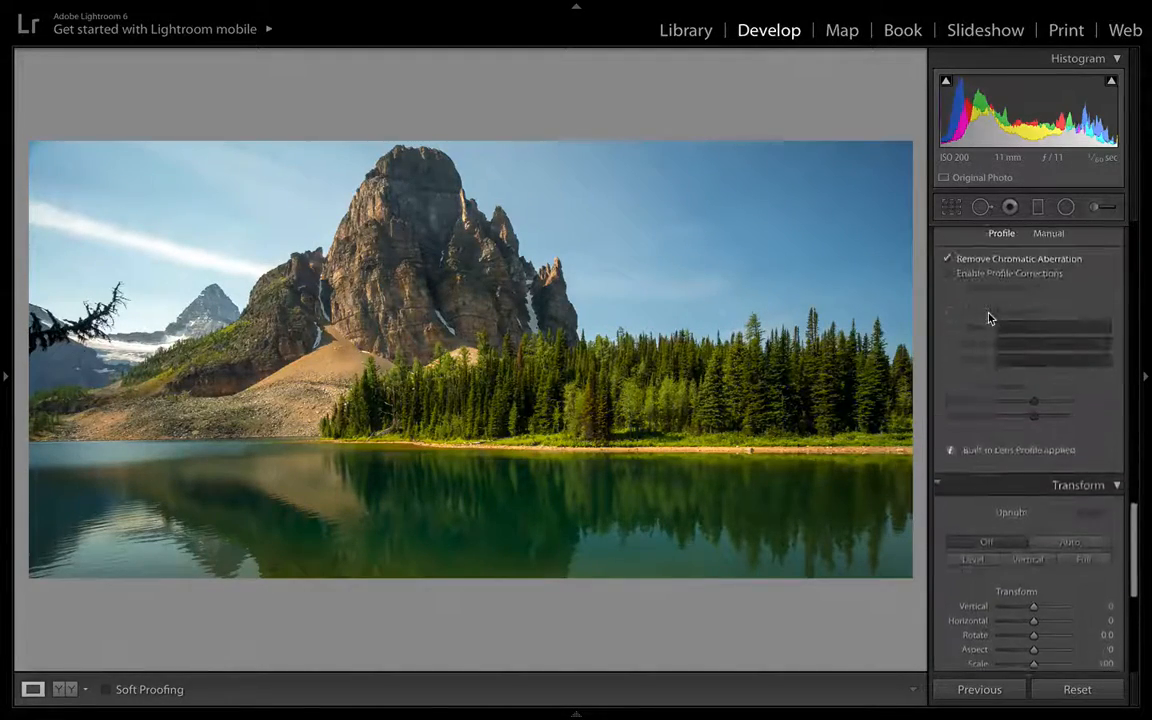
- Enable Profile Corrections with the Default setup
left_click(990, 277)
left_click(990, 277)
left_click(990, 277)
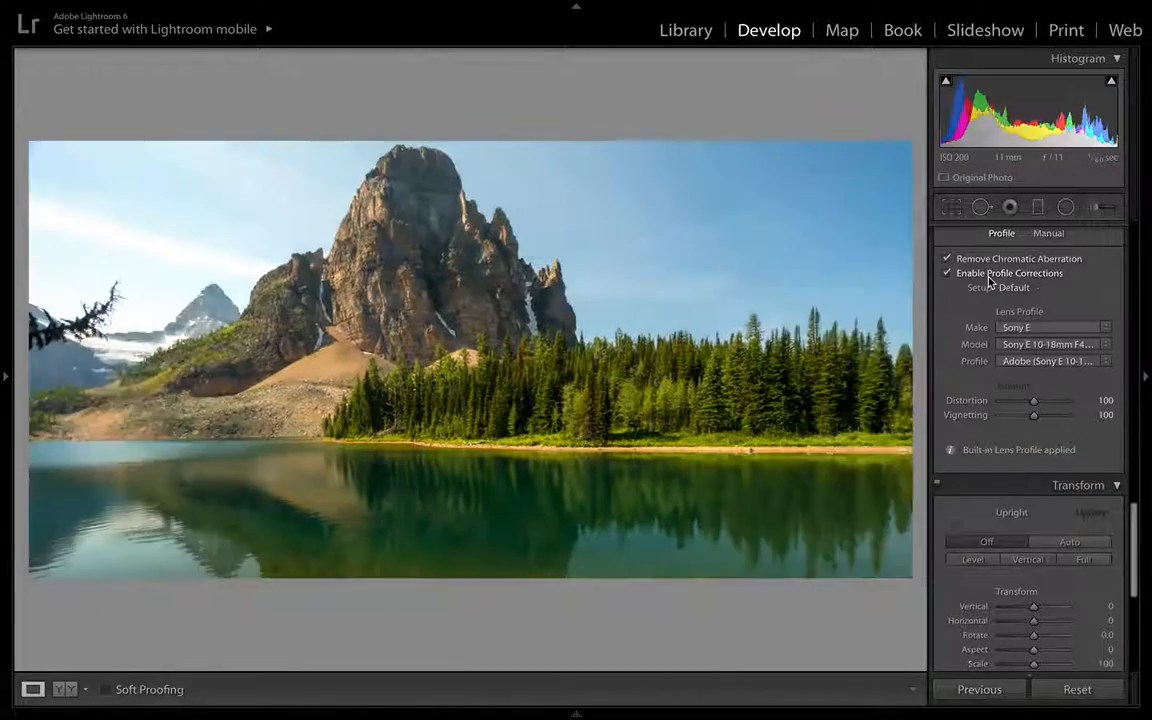
- Set the Post-Crop Vignetting Amount to -9
scroll(1111, 458, "down", 4)
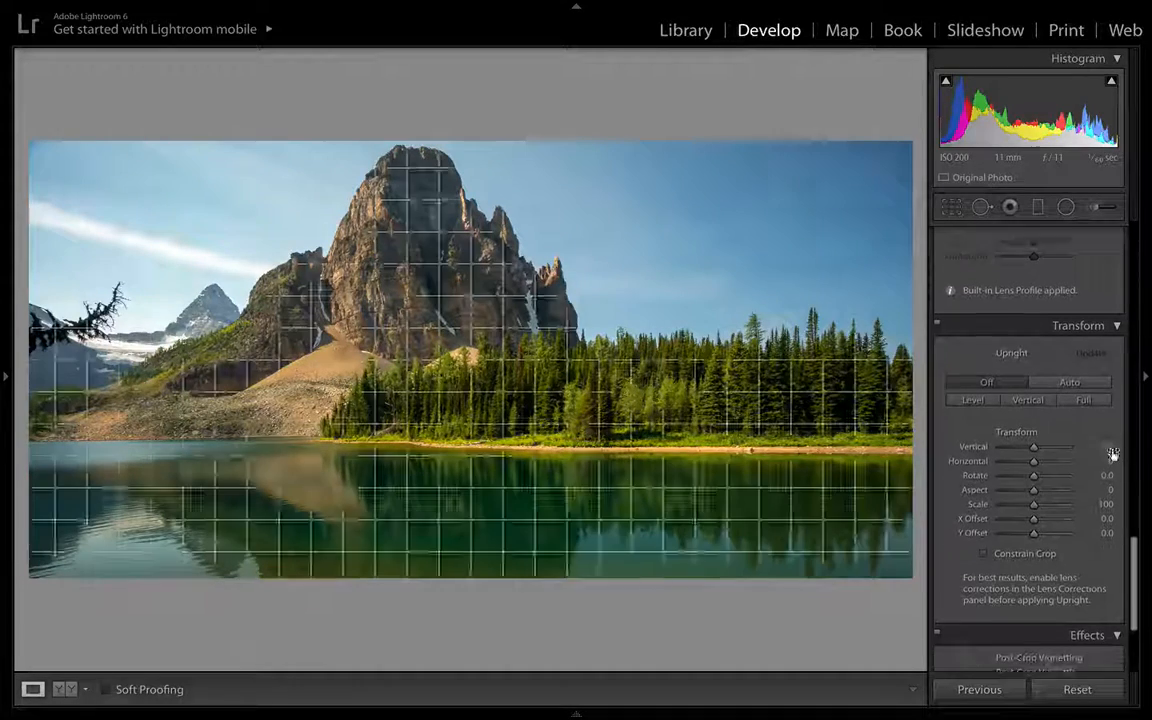
scroll(937, 376, "down", 4)
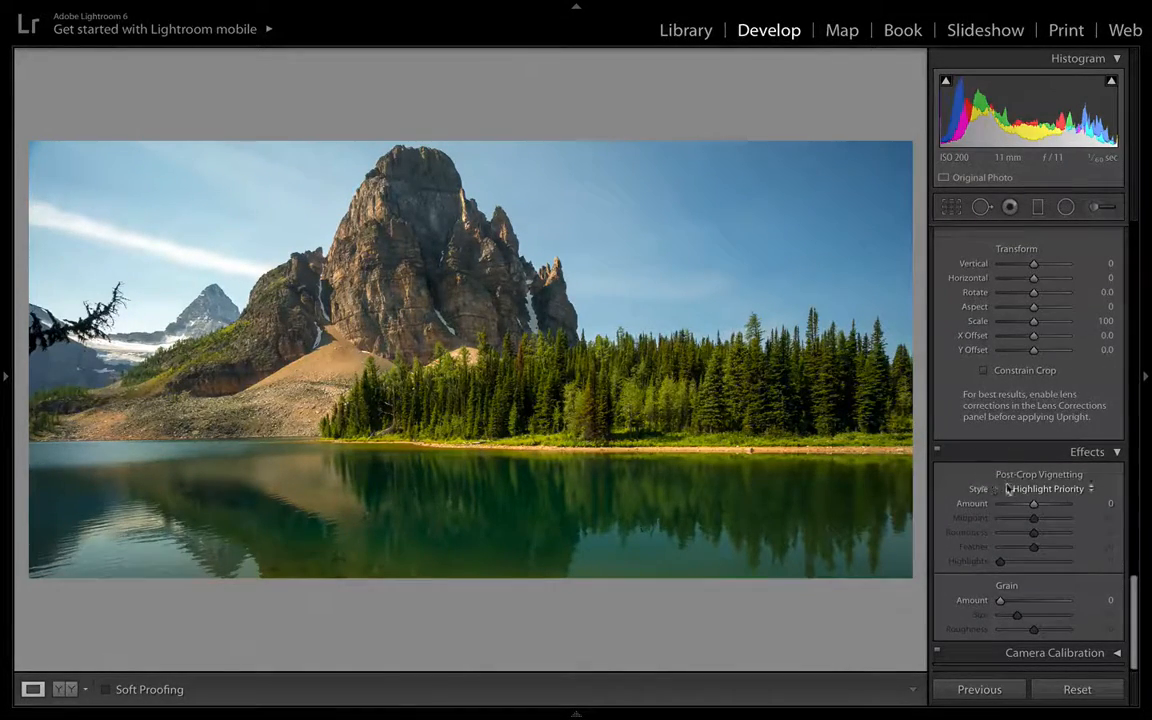
left_click_drag(1034, 503, 1031, 507)
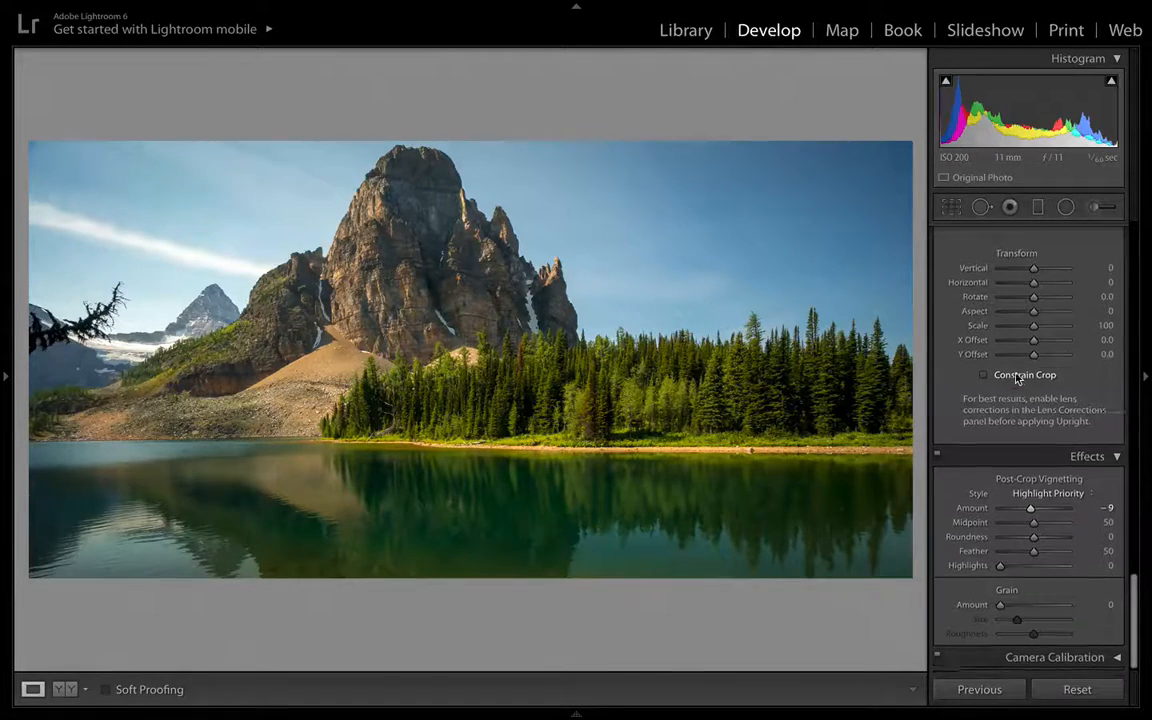
- Open the Graduated Filter and reset all its effect sliders to zero
scroll(1017, 376, "up", 15)
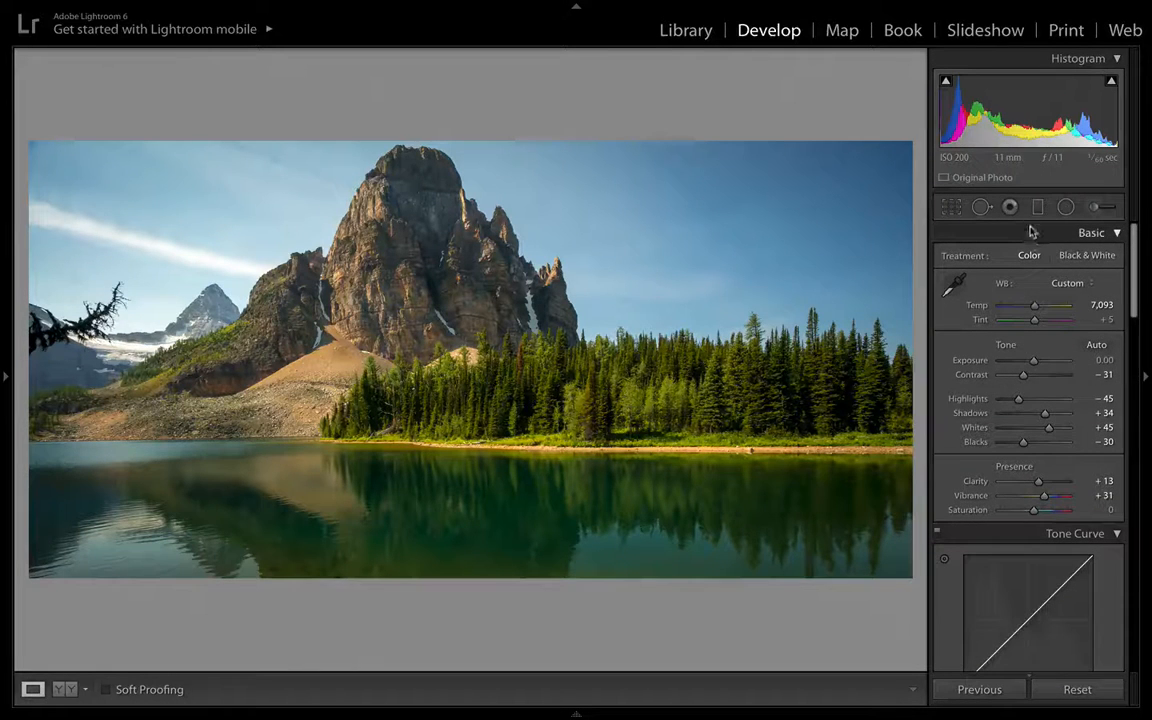
left_click(1037, 212)
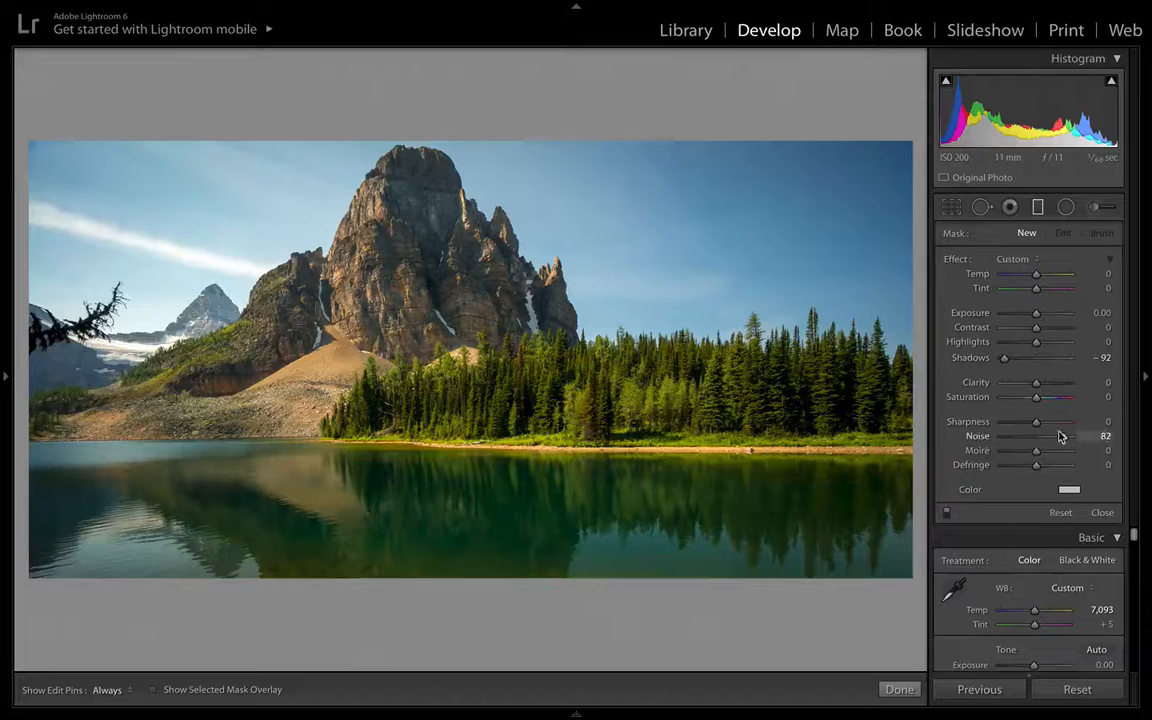
left_click_drag(1034, 435, 1064, 436)
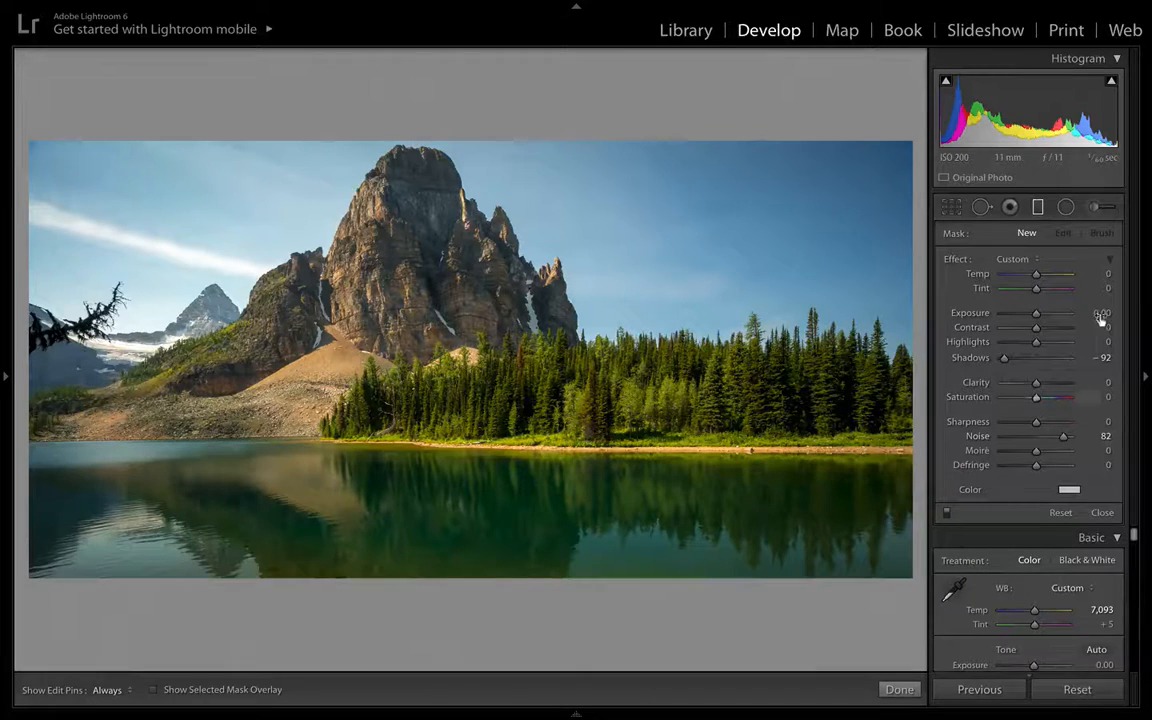
double_click(953, 260)
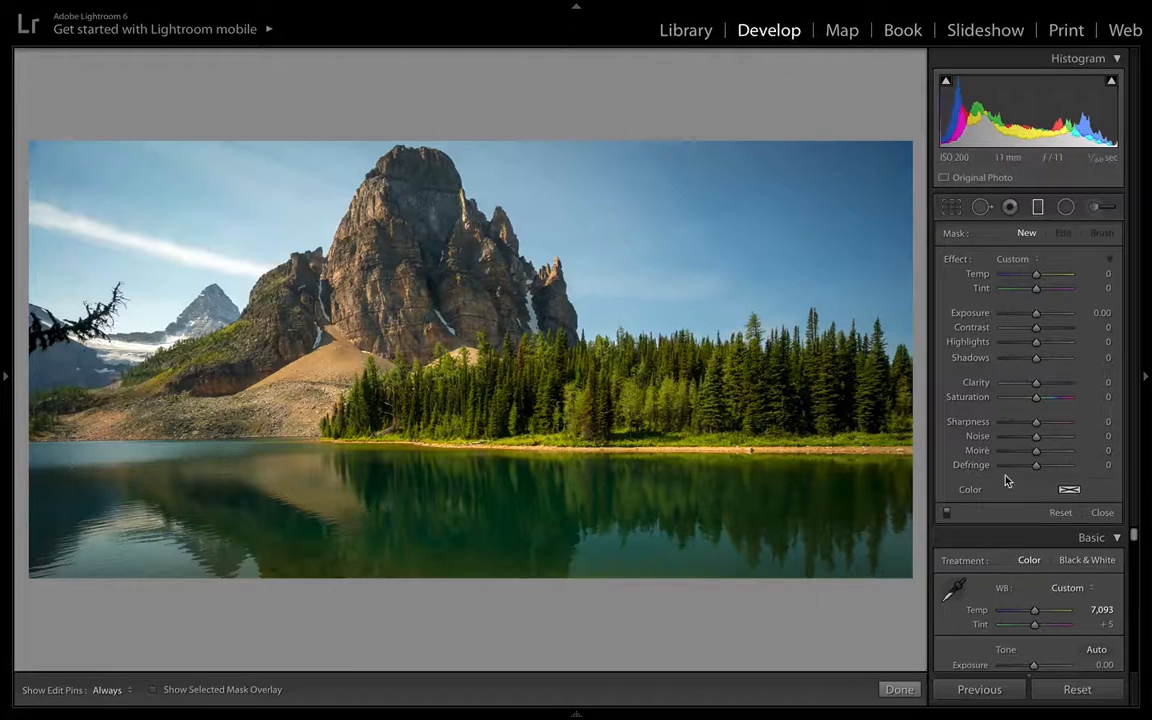
- Apply a Darken Bottom graduated filter drawn upward from the photo's bottom edge over the lake
left_click(1015, 259)
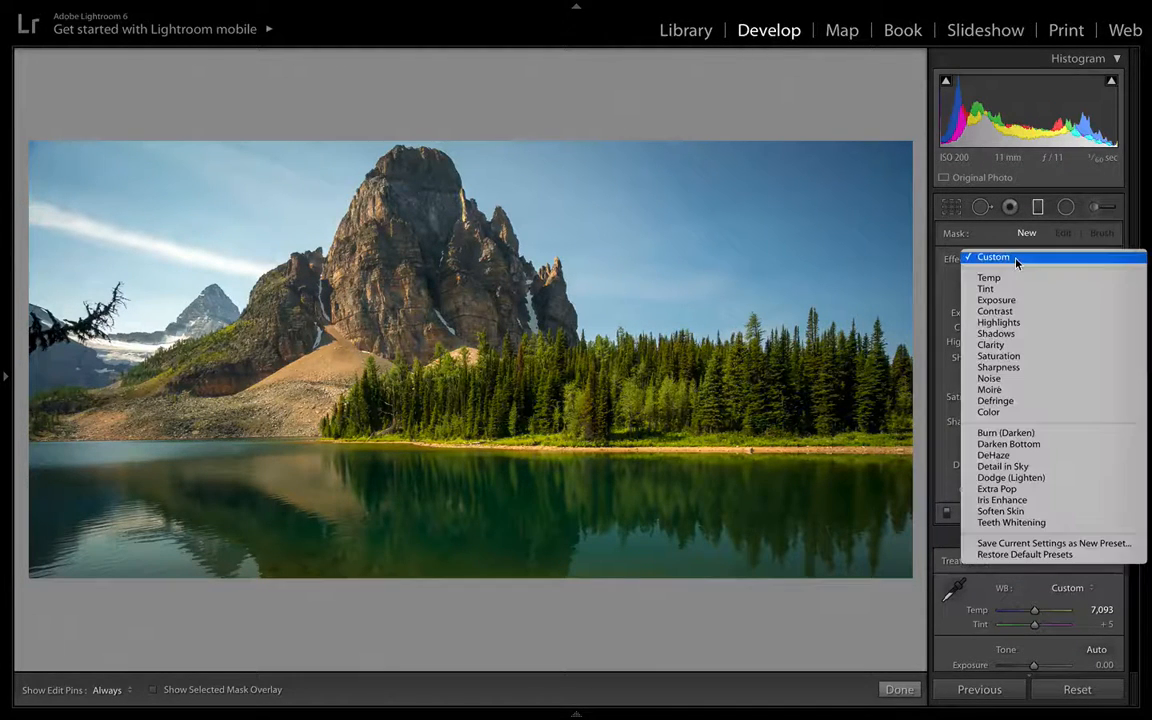
left_click(1019, 445)
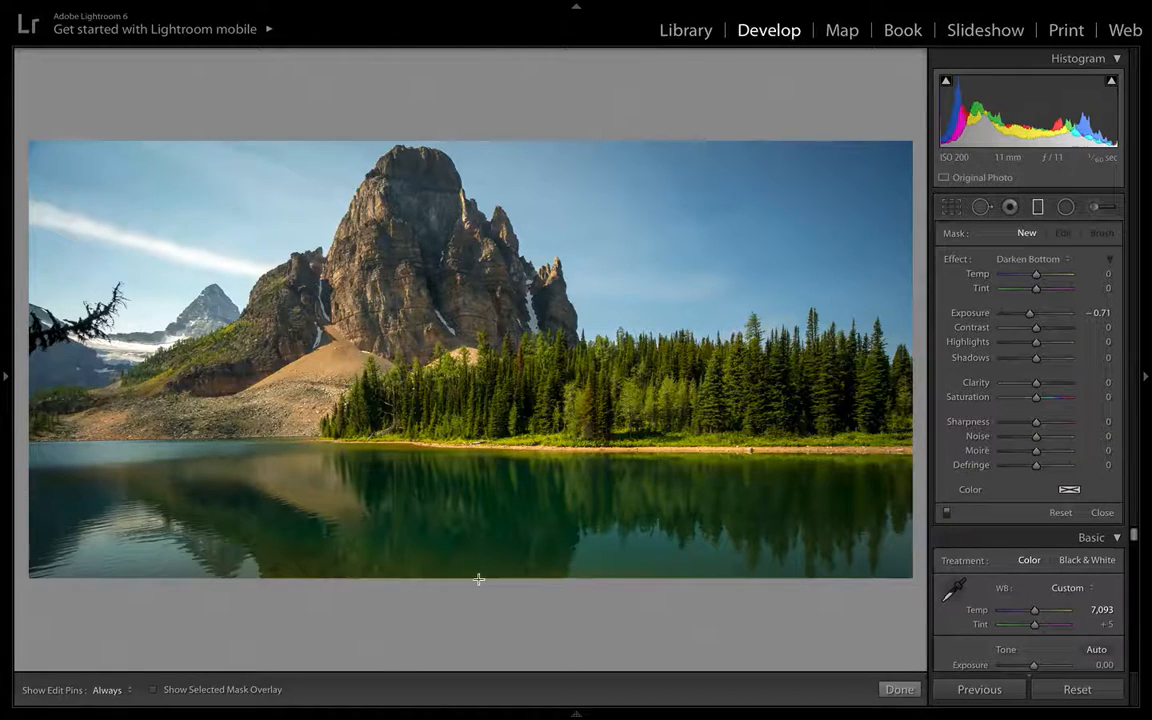
left_click_drag(480, 589, 481, 517)
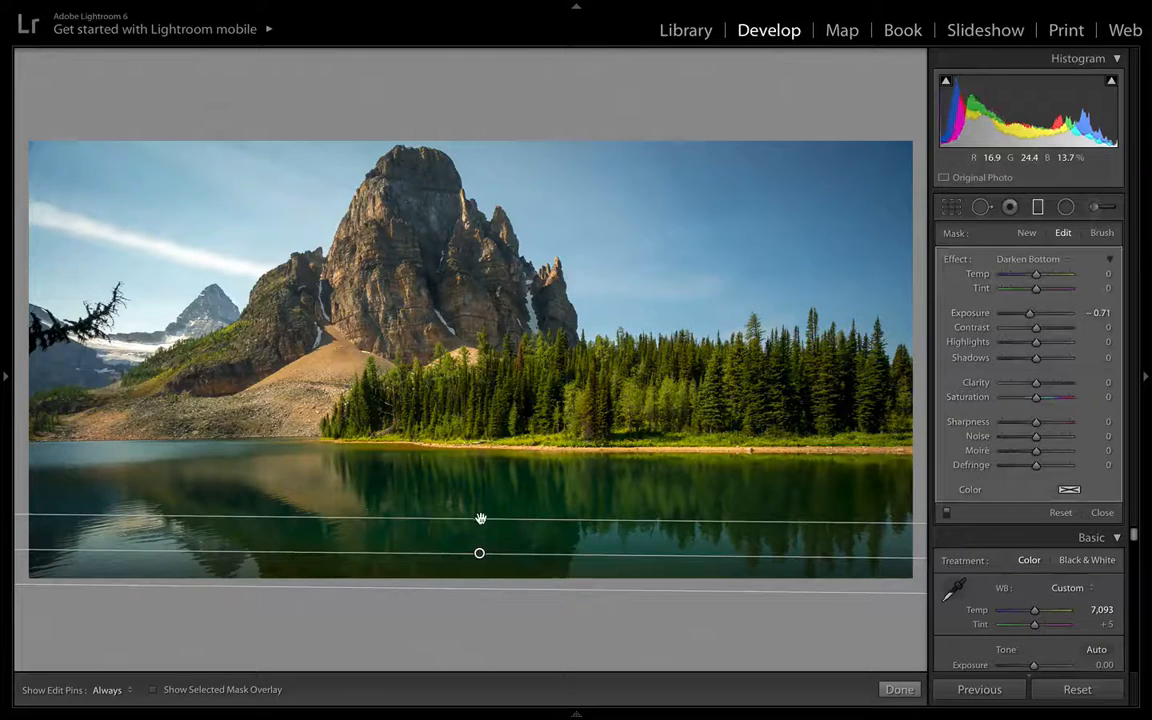
left_click(900, 689)
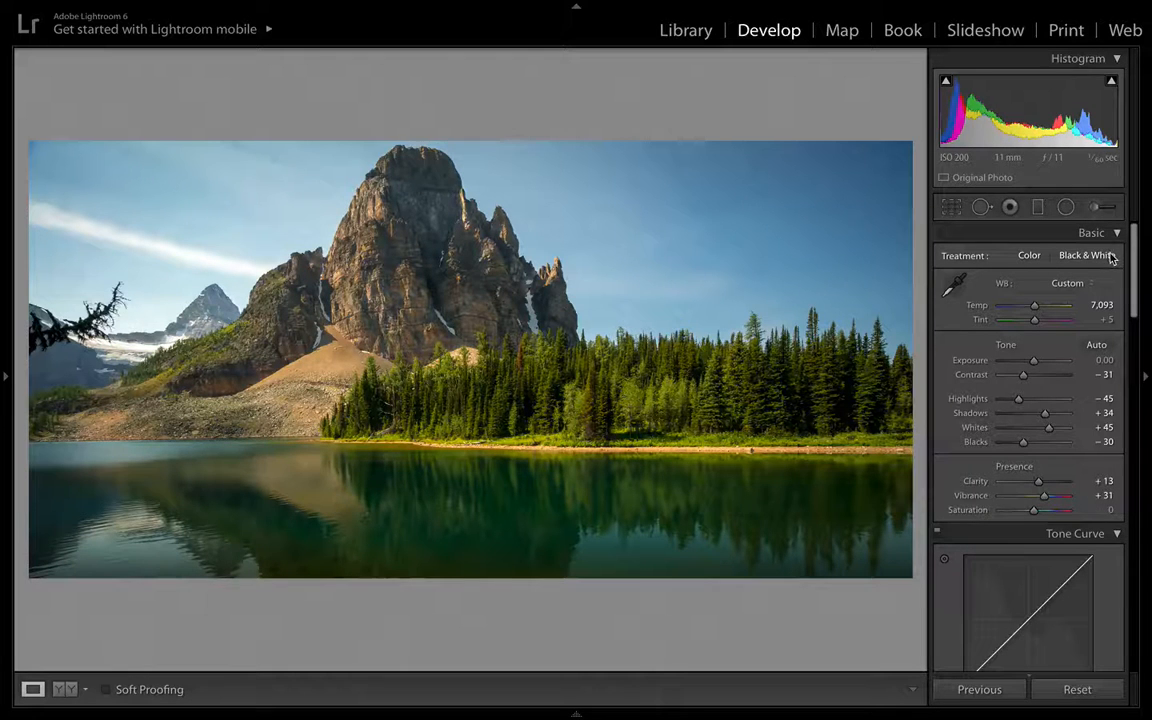
- Add a second Darken Bottom graduated filter drawn upward from the bottom edge over the lake
left_click(1038, 206)
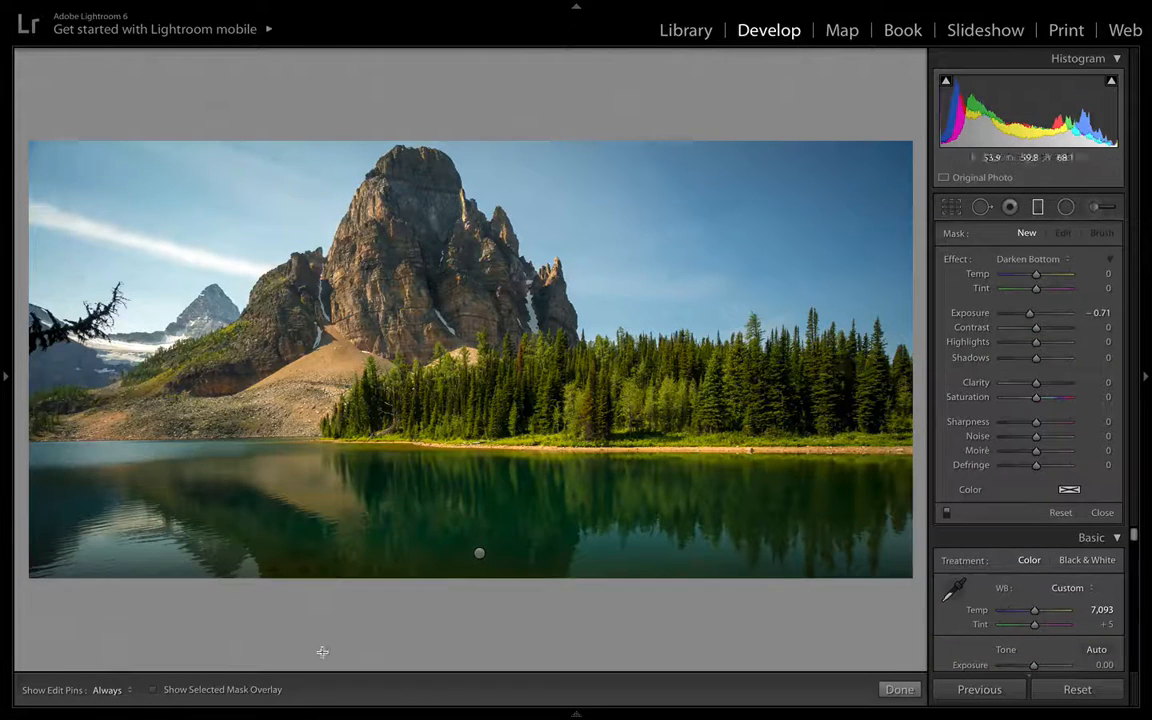
left_click_drag(411, 589, 411, 517)
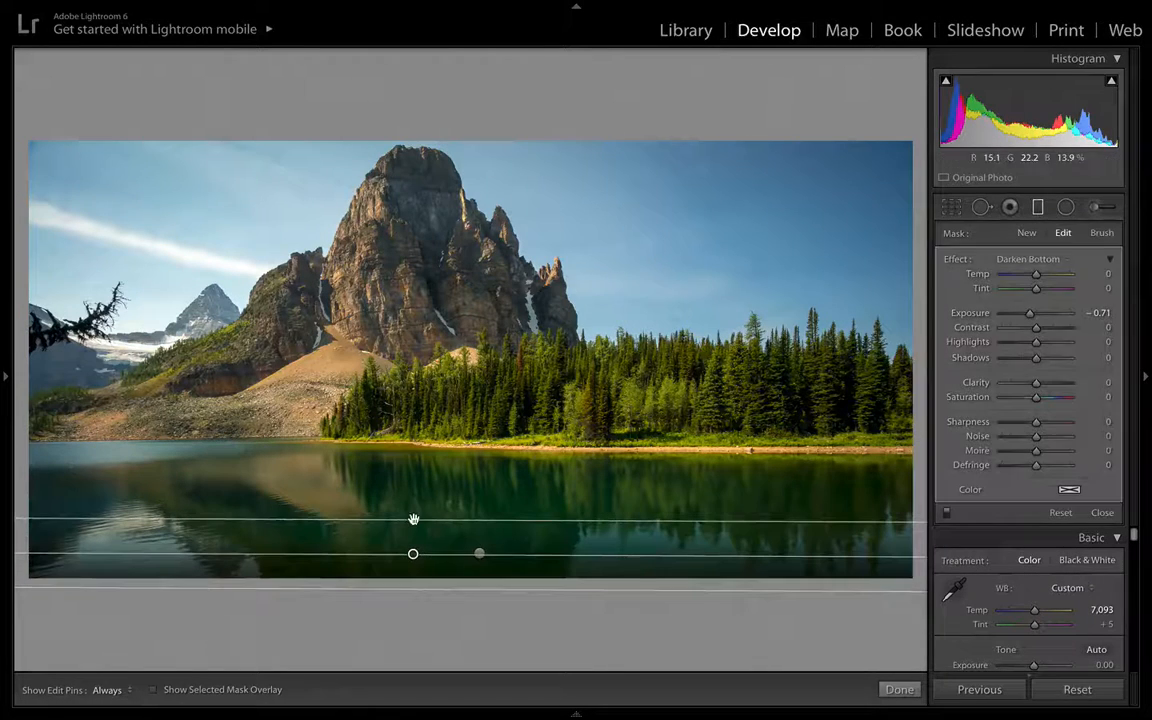
left_click(888, 686)
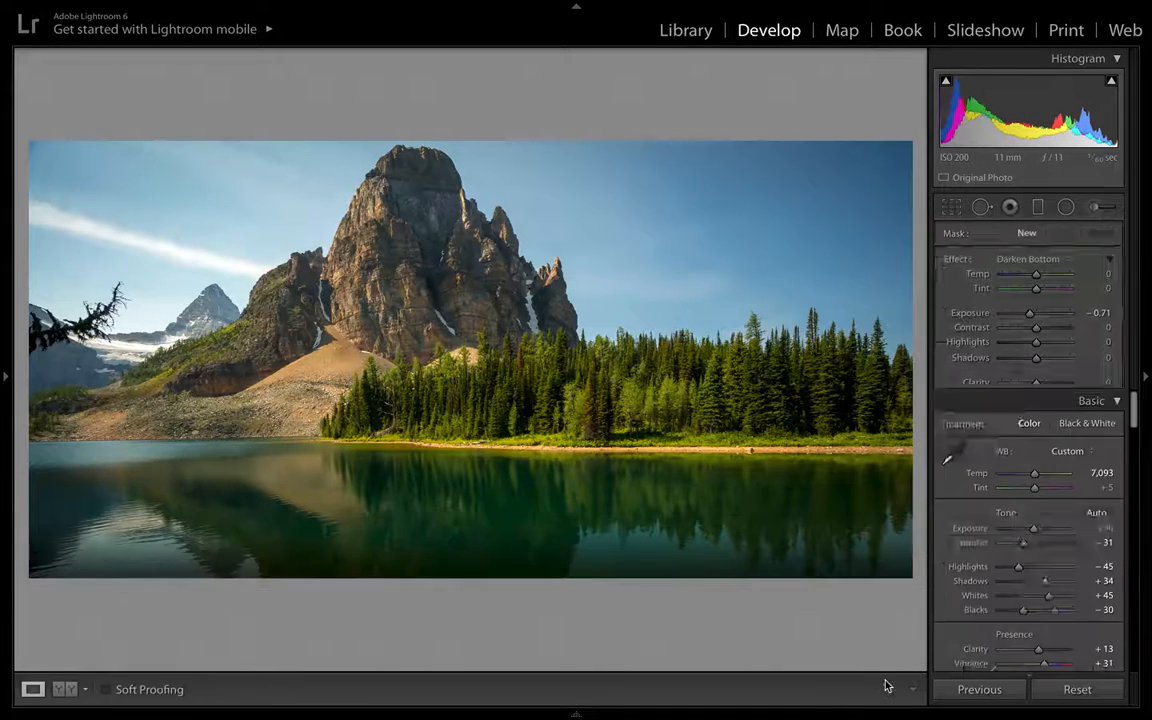
- Reopen the Graduated Filter, select the first lake filter and move it up over the lower part of the lake
left_click(1038, 207)
left_click(411, 553)
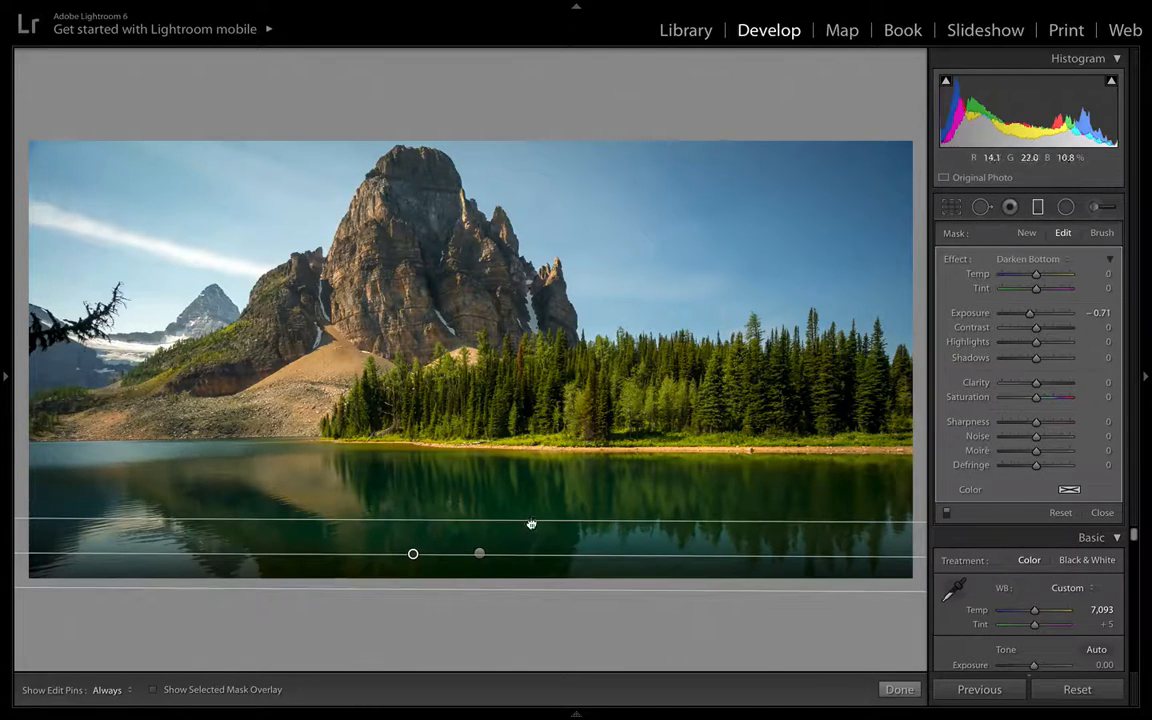
left_click_drag(531, 524, 533, 503)
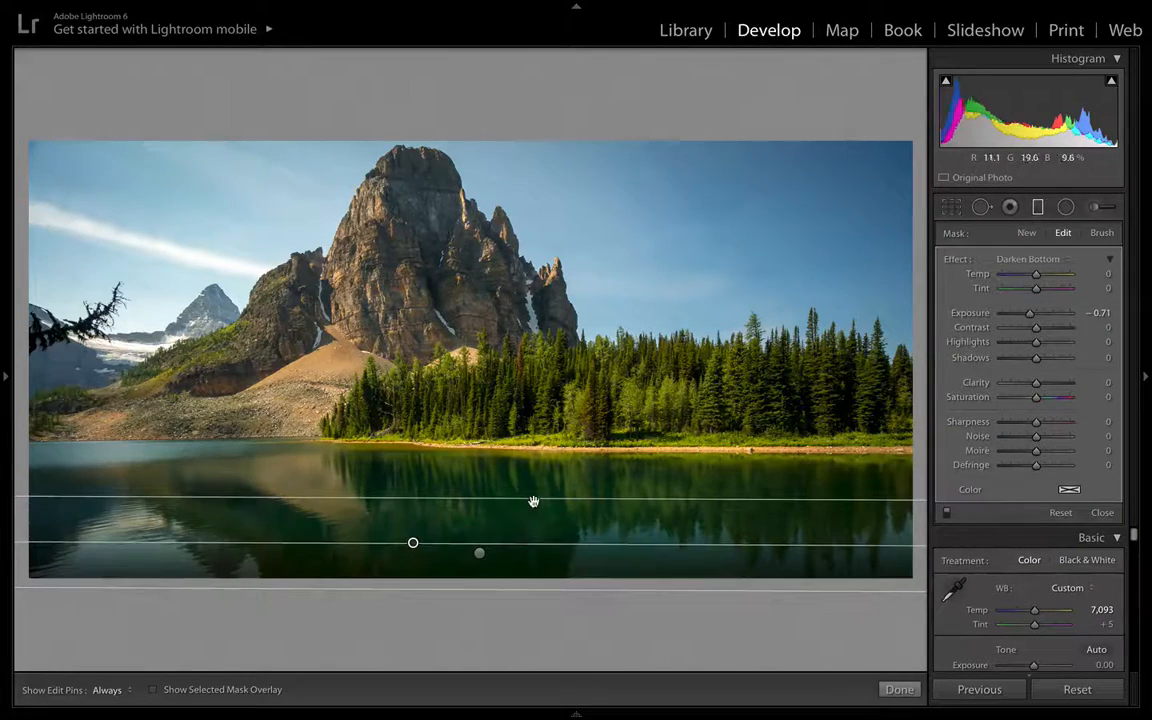
left_click_drag(483, 553, 478, 554)
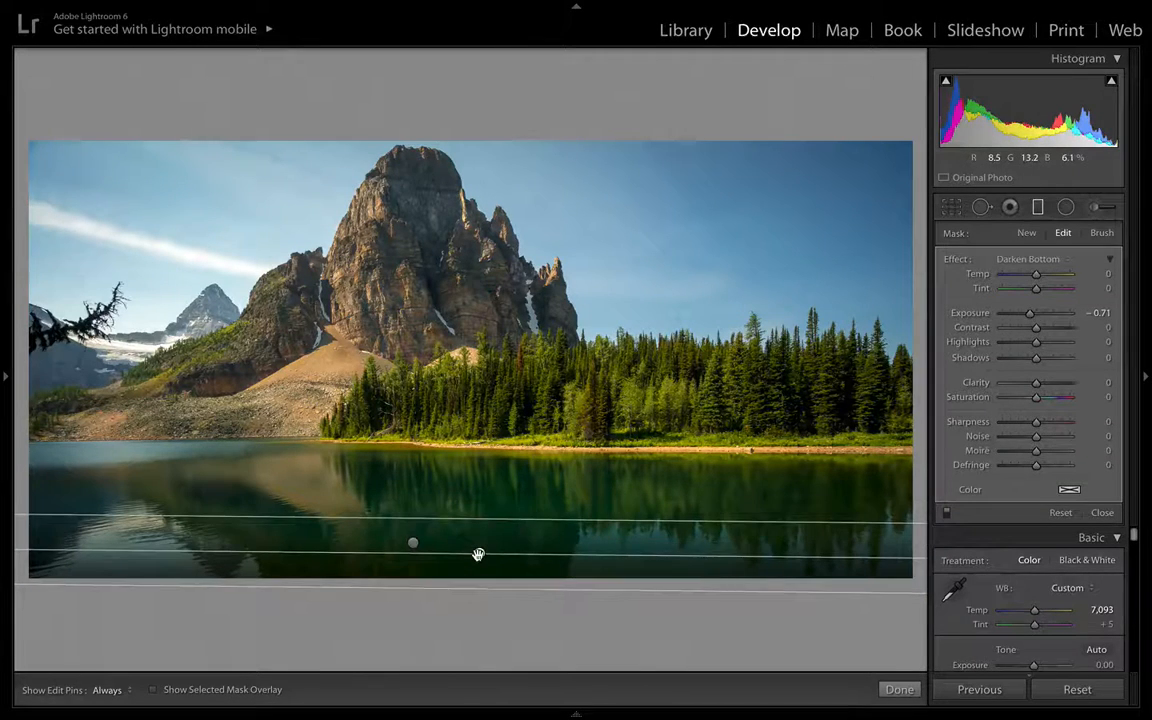
- Select the second graduated filter and tilt it slightly over the lake
left_click(478, 554)
left_click_drag(516, 558, 515, 558)
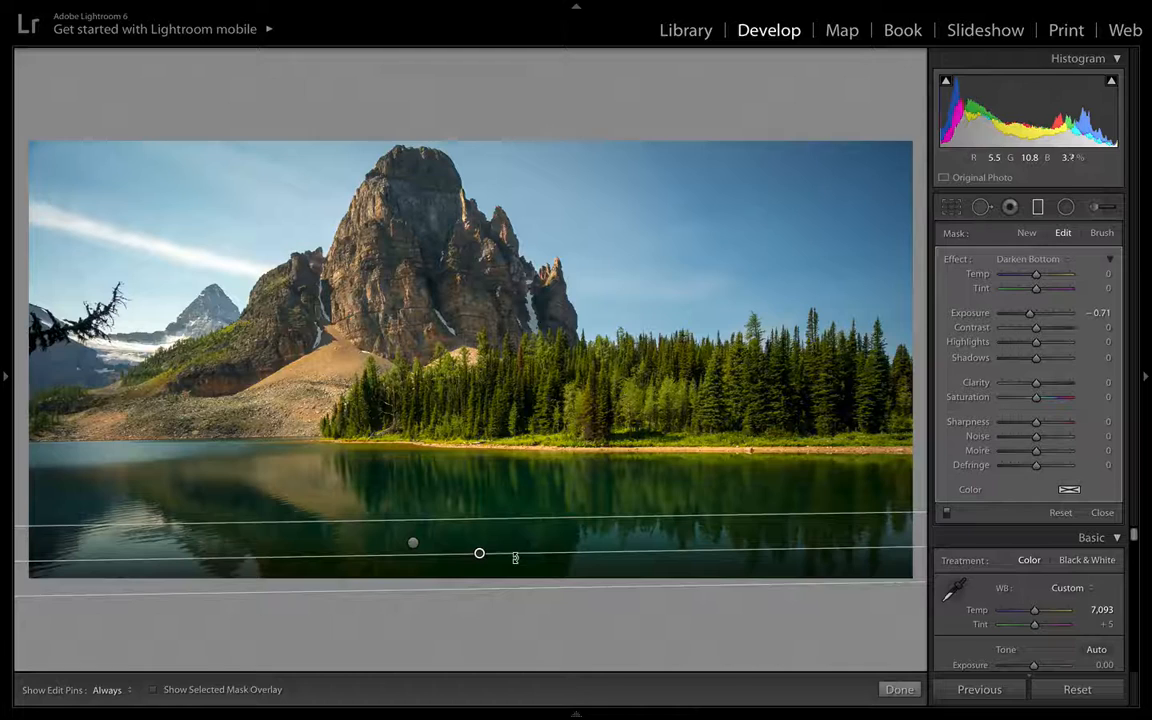
left_click(413, 543)
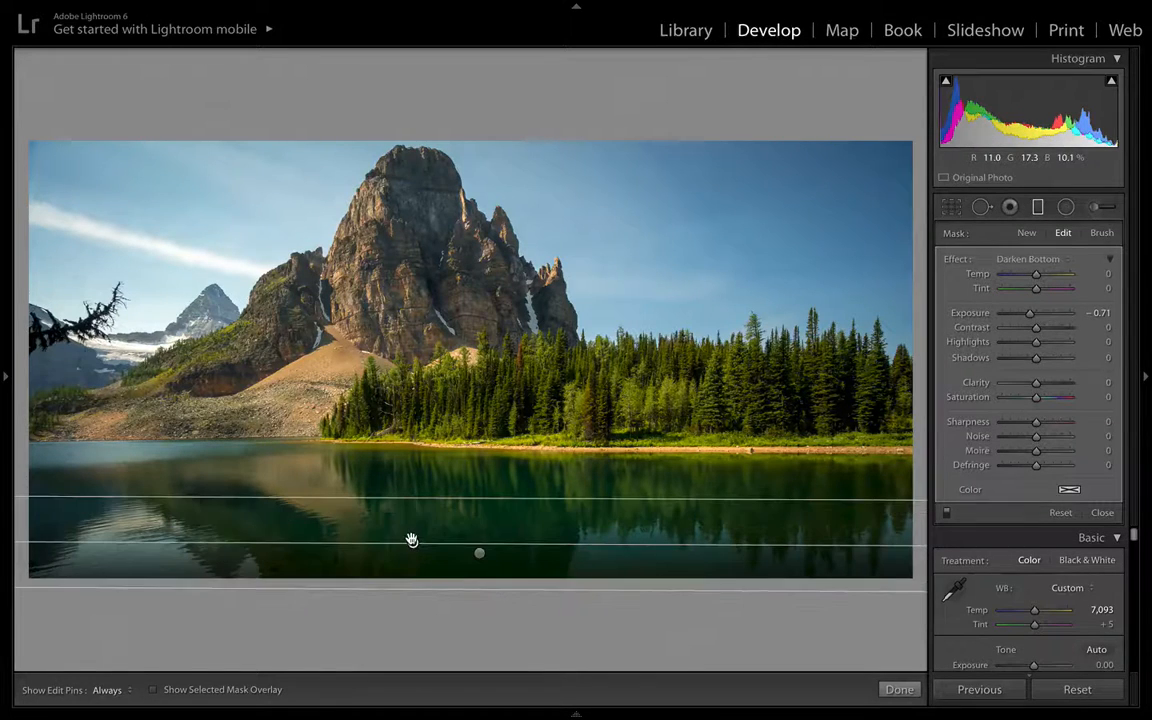
left_click(479, 556)
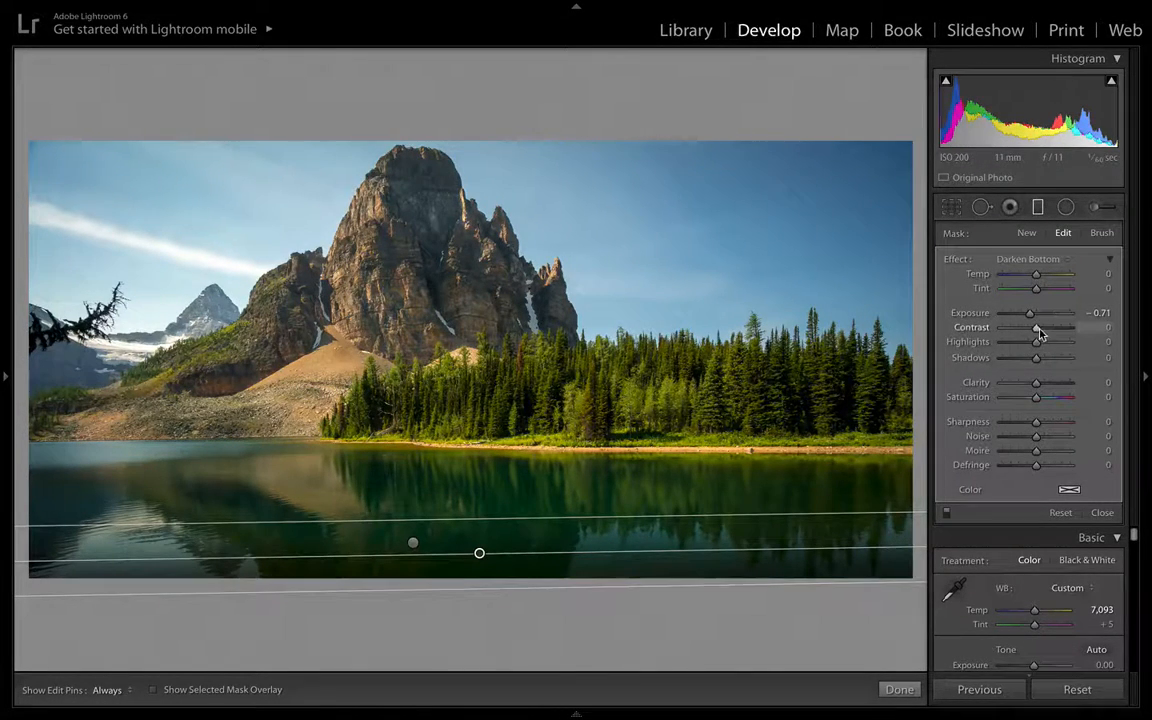
- Set the second filter's Shadows to -31 and Exposure to -0.96, then finish the filter
left_click_drag(1037, 357, 1024, 360)
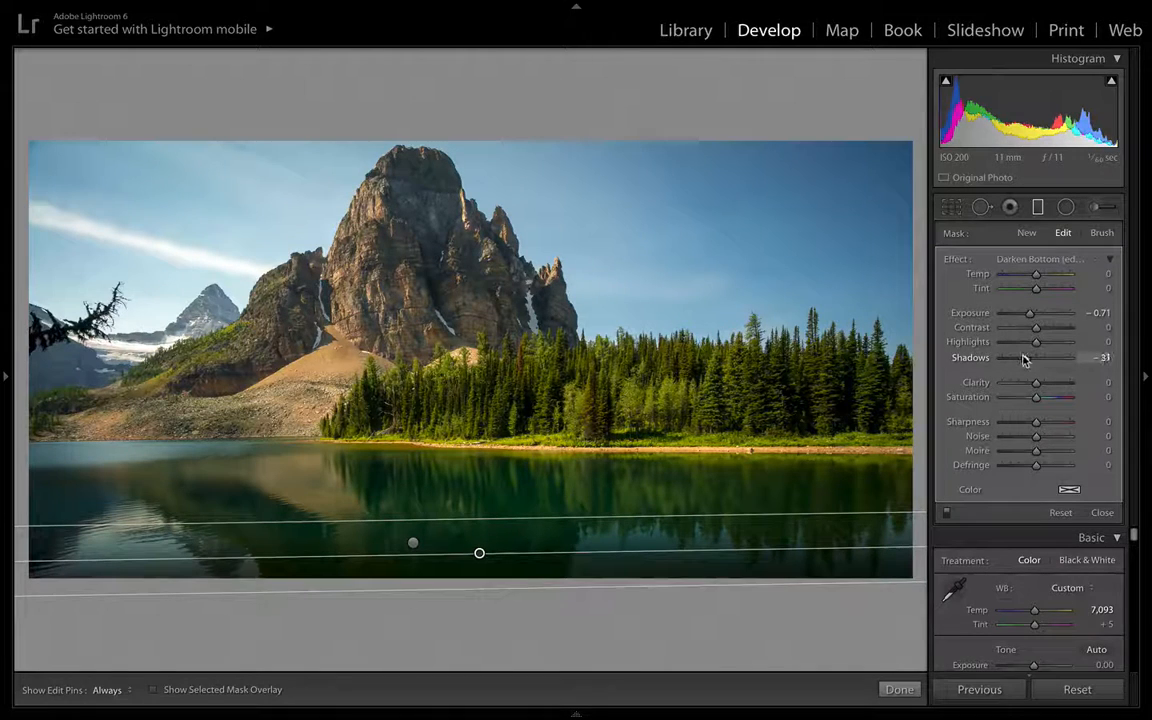
left_click_drag(1031, 313, 1028, 314)
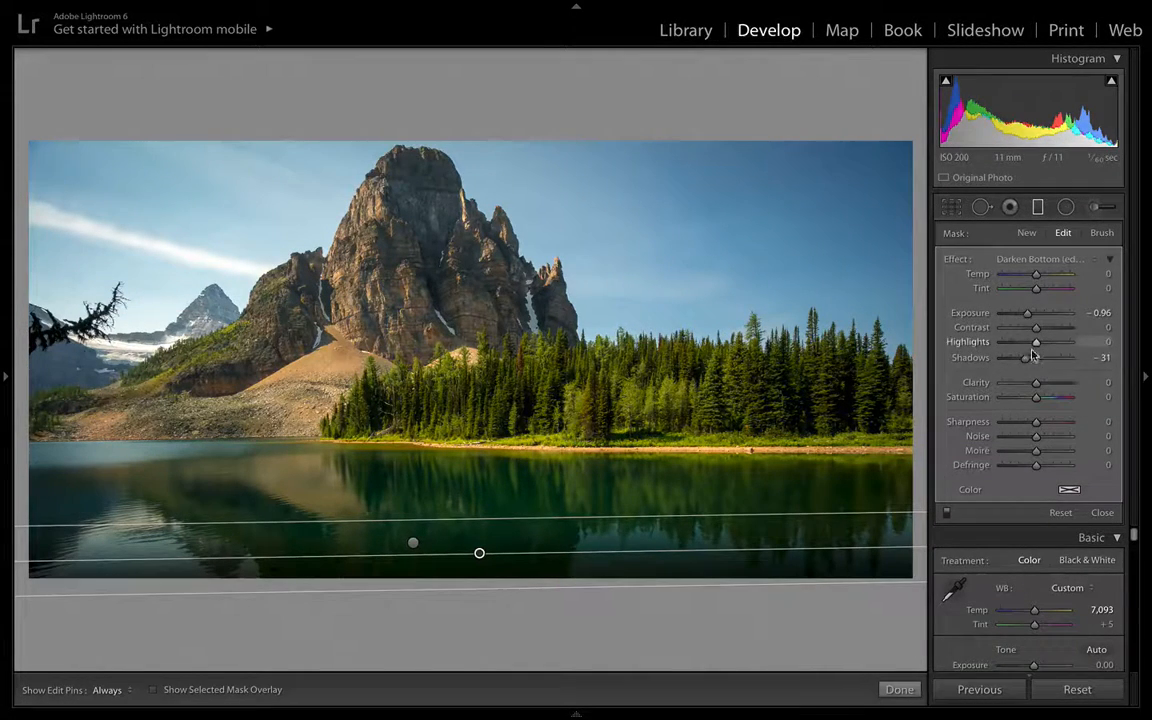
left_click(900, 690)
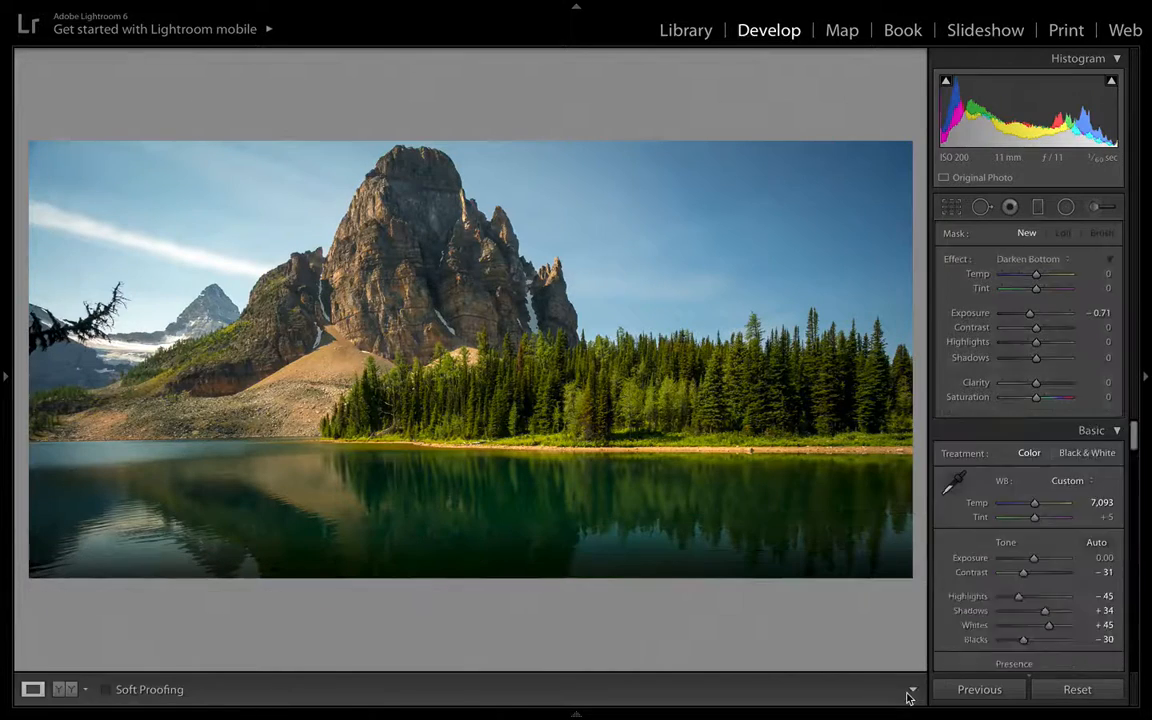
- Toggle the graduated filters off and on to compare the lake with and without them
left_click(1045, 206)
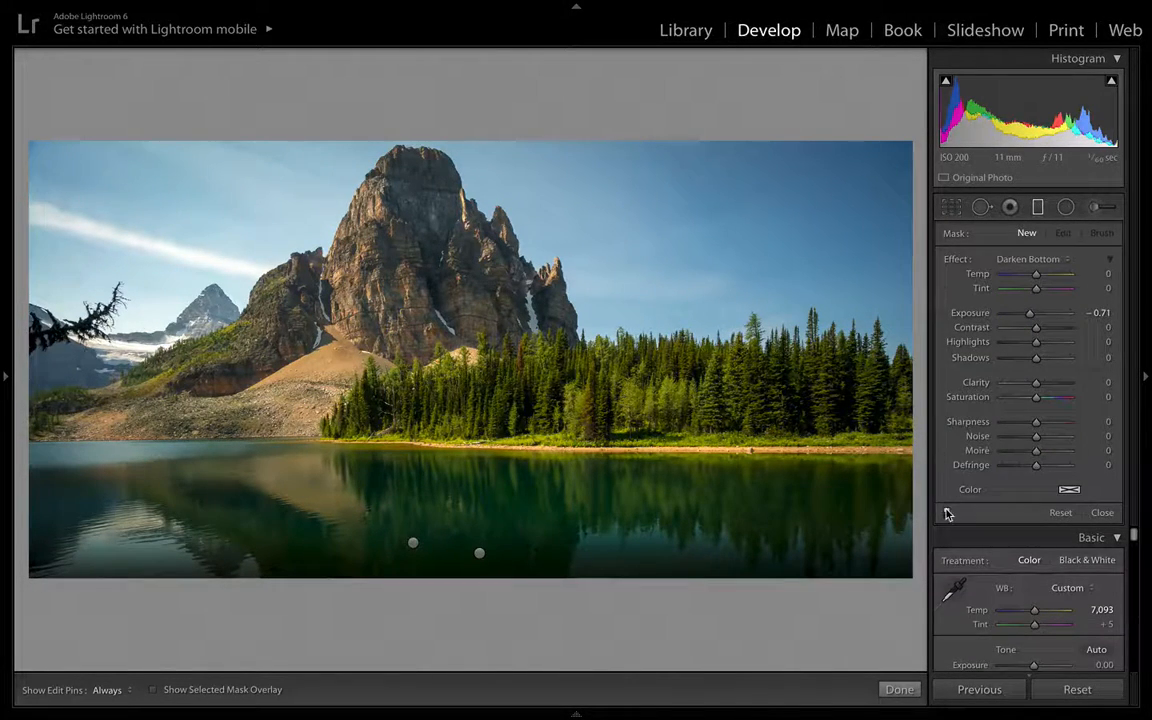
left_click(949, 515)
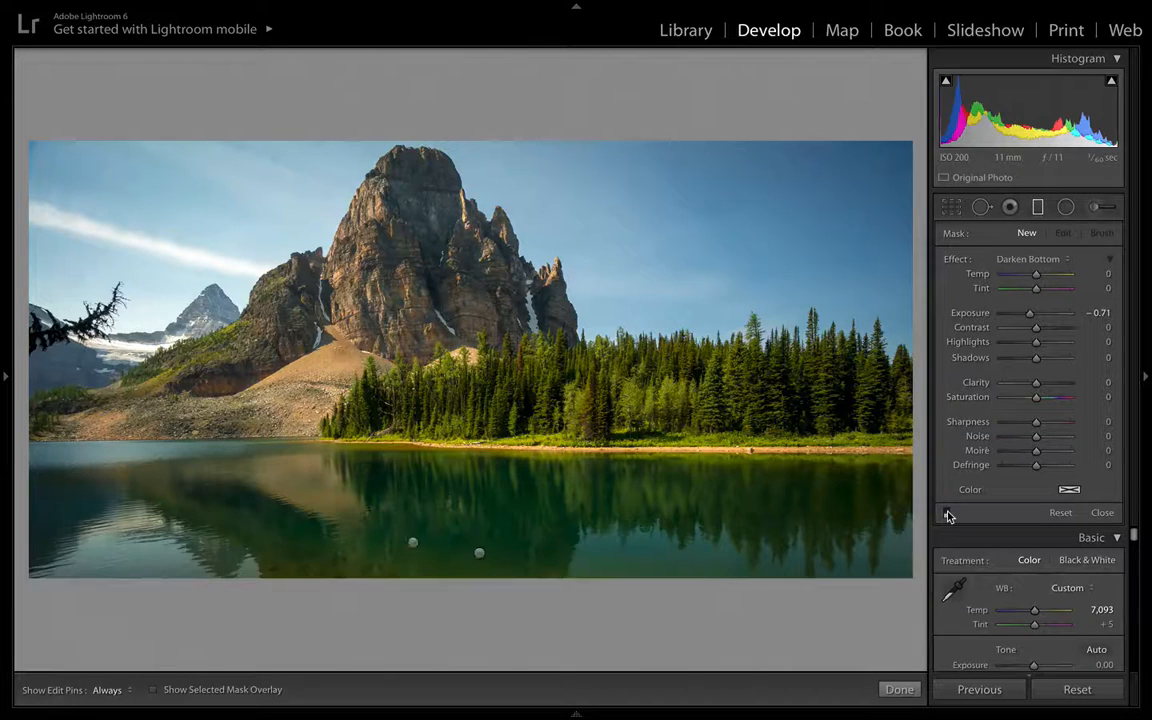
left_click(949, 515)
left_click(949, 515)
left_click(949, 515)
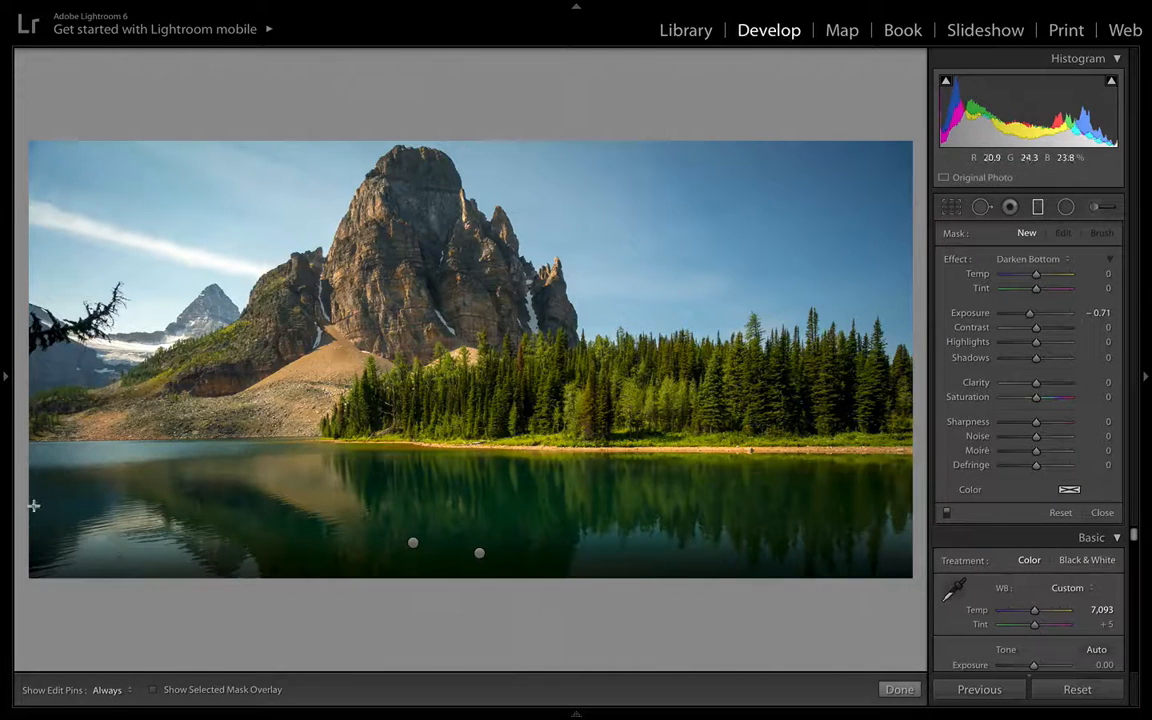
left_click(889, 688)
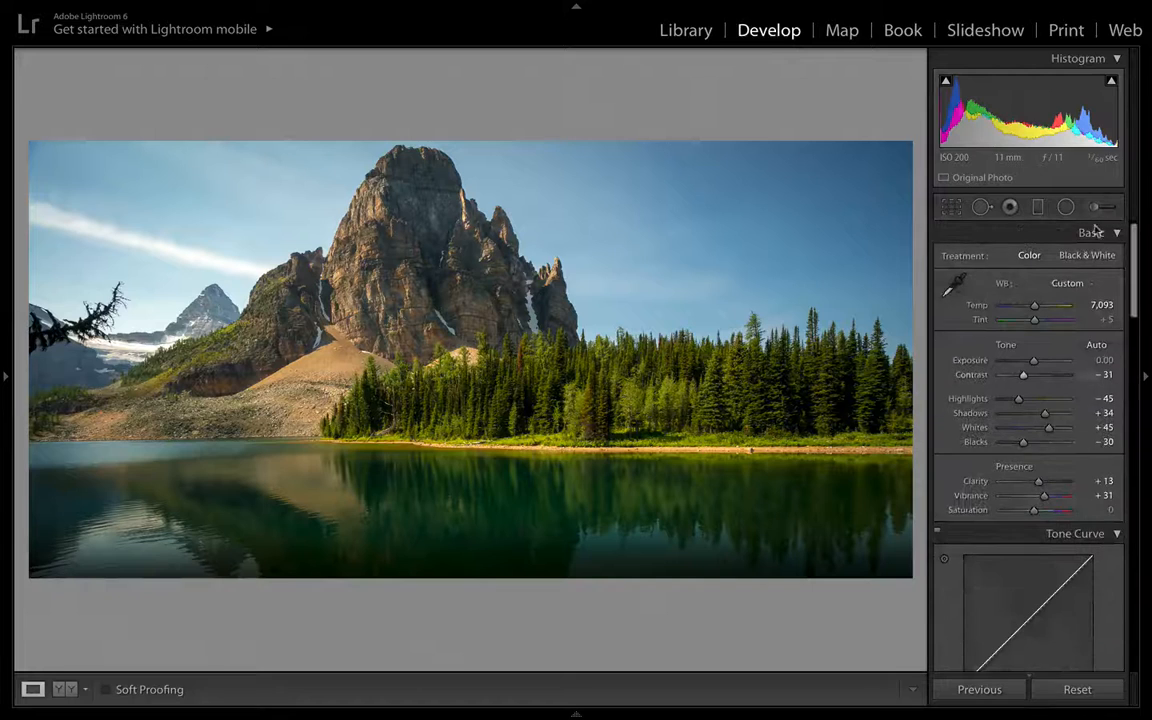
- Open the Radial Filter and choose the Extra Pop effect preset
left_click(1067, 206)
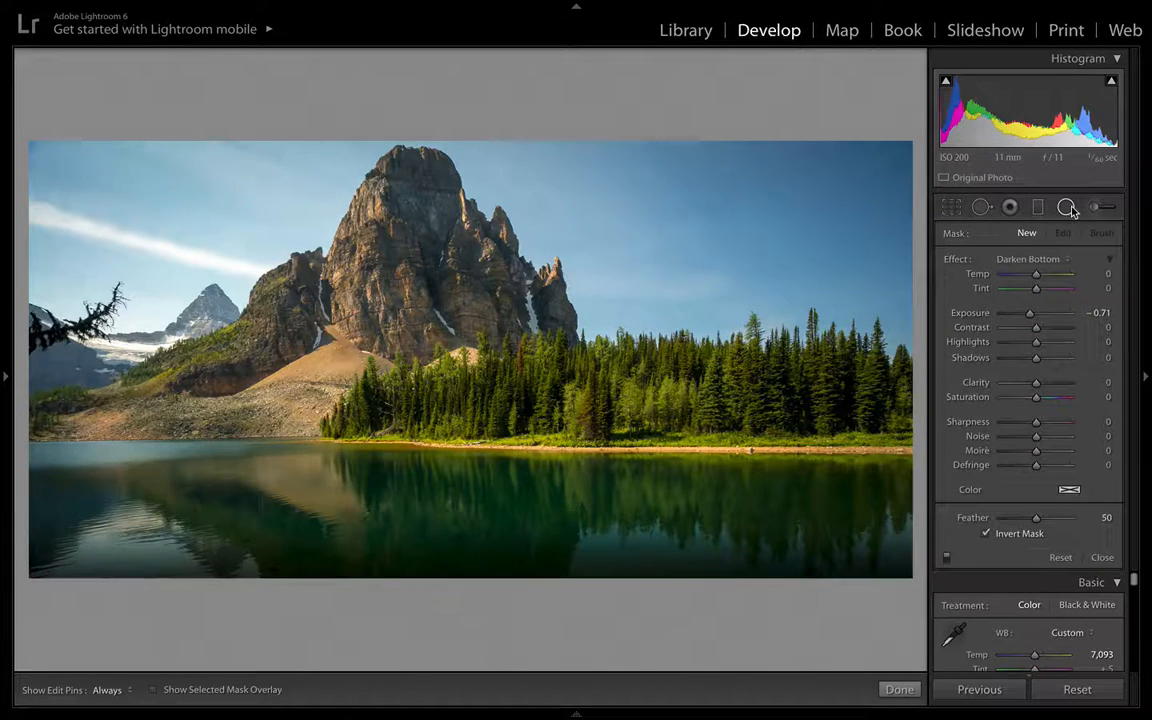
left_click(1019, 260)
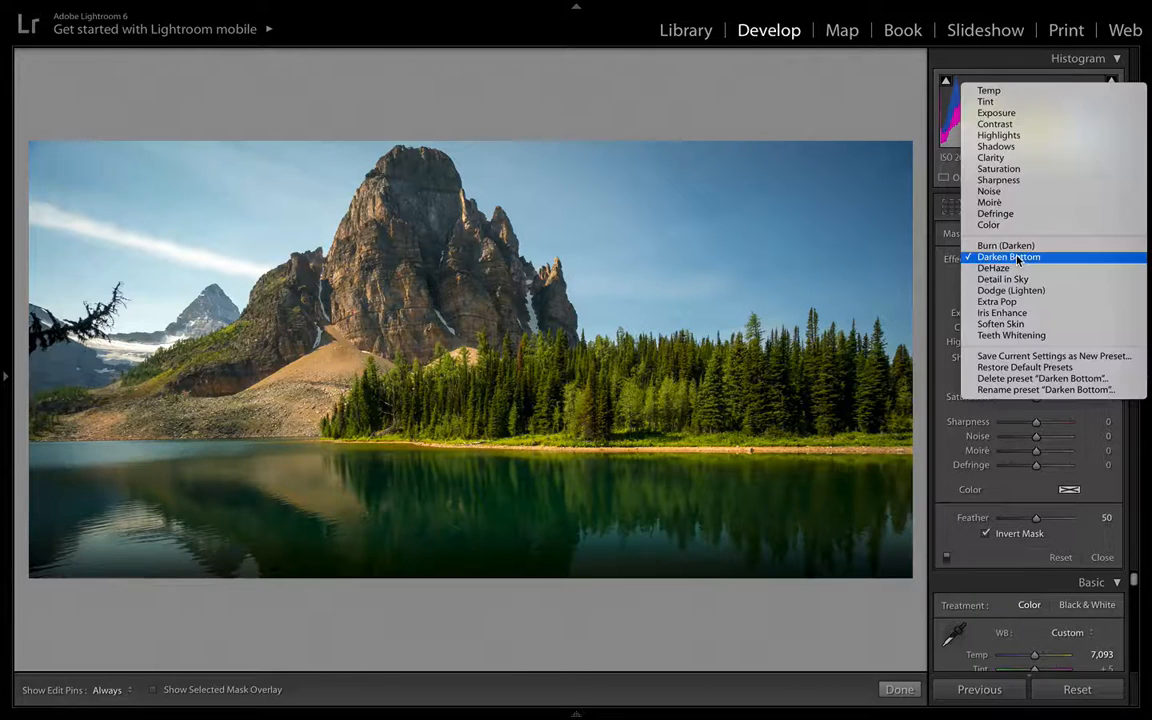
left_click(1010, 301)
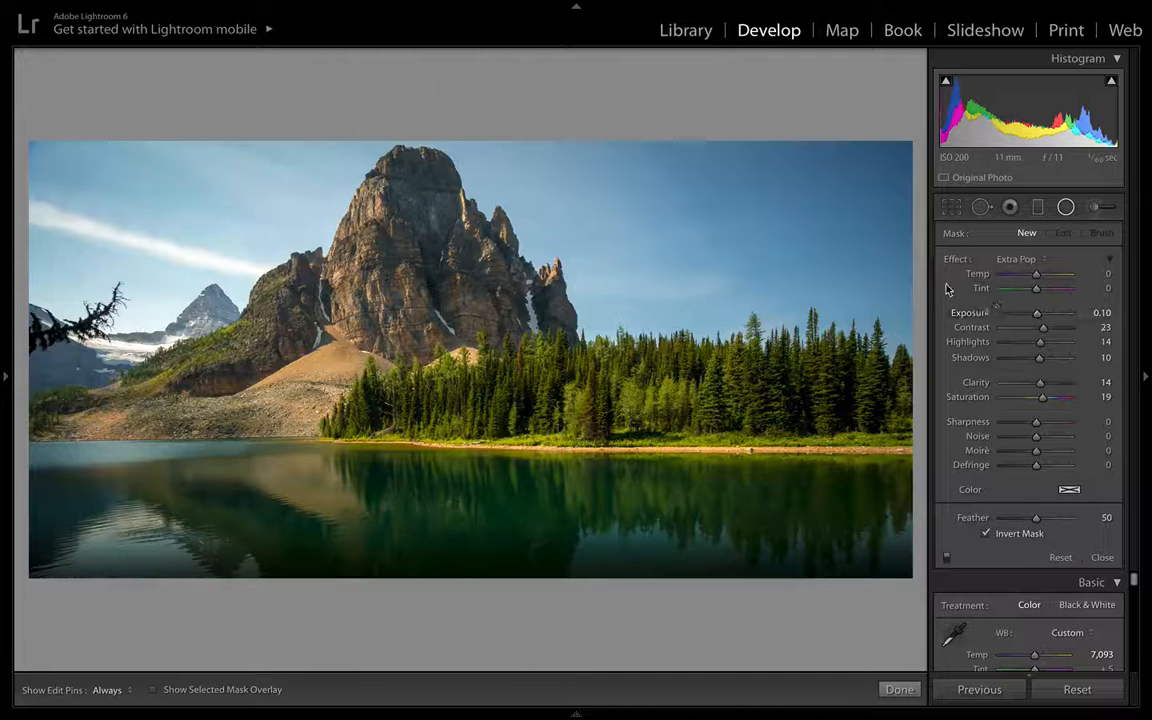
left_click(1020, 259)
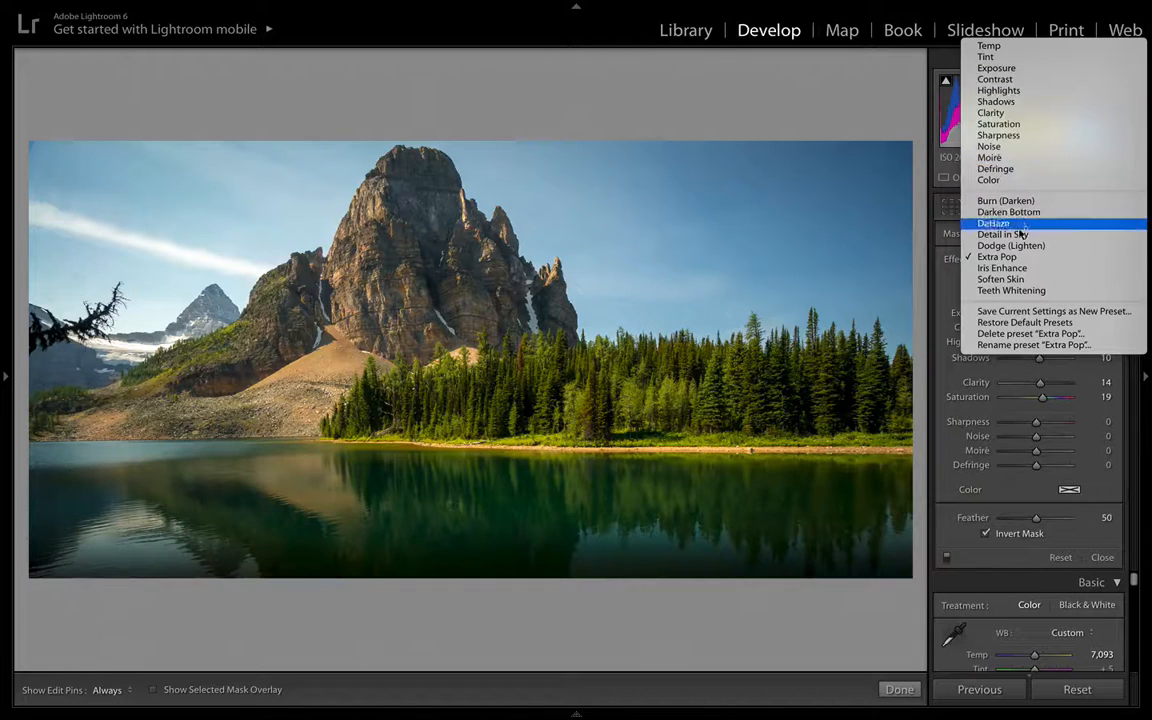
left_click(1014, 260)
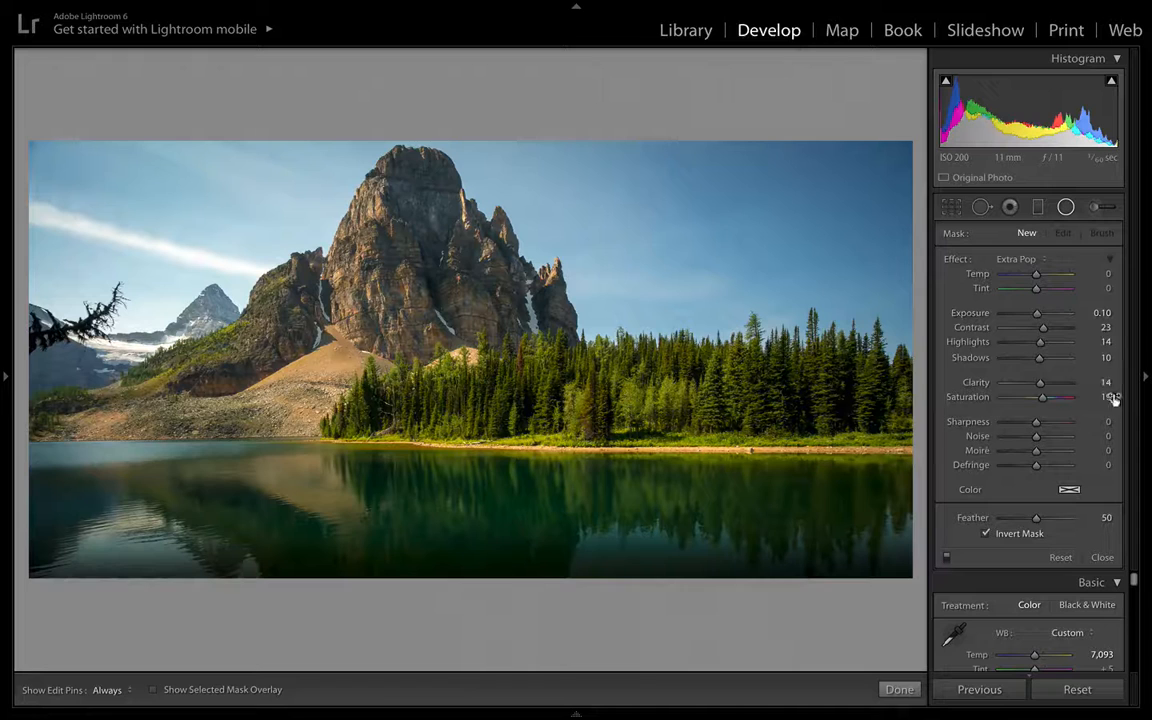
left_click(1031, 261)
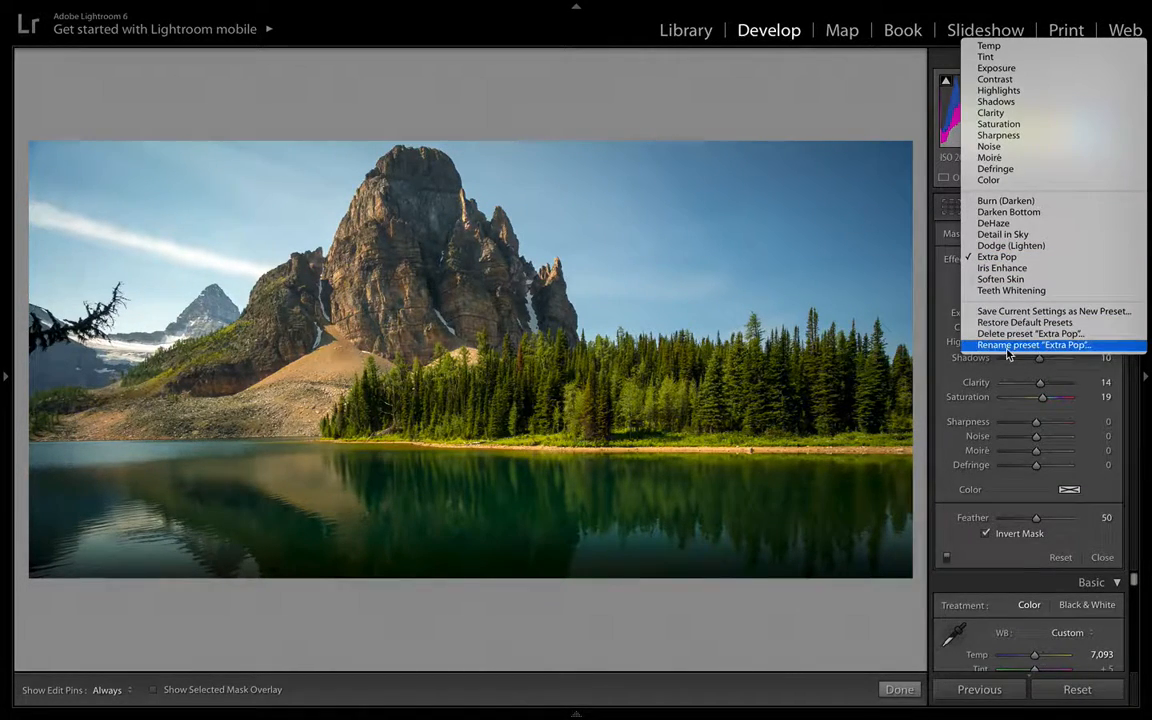
left_click(1066, 312)
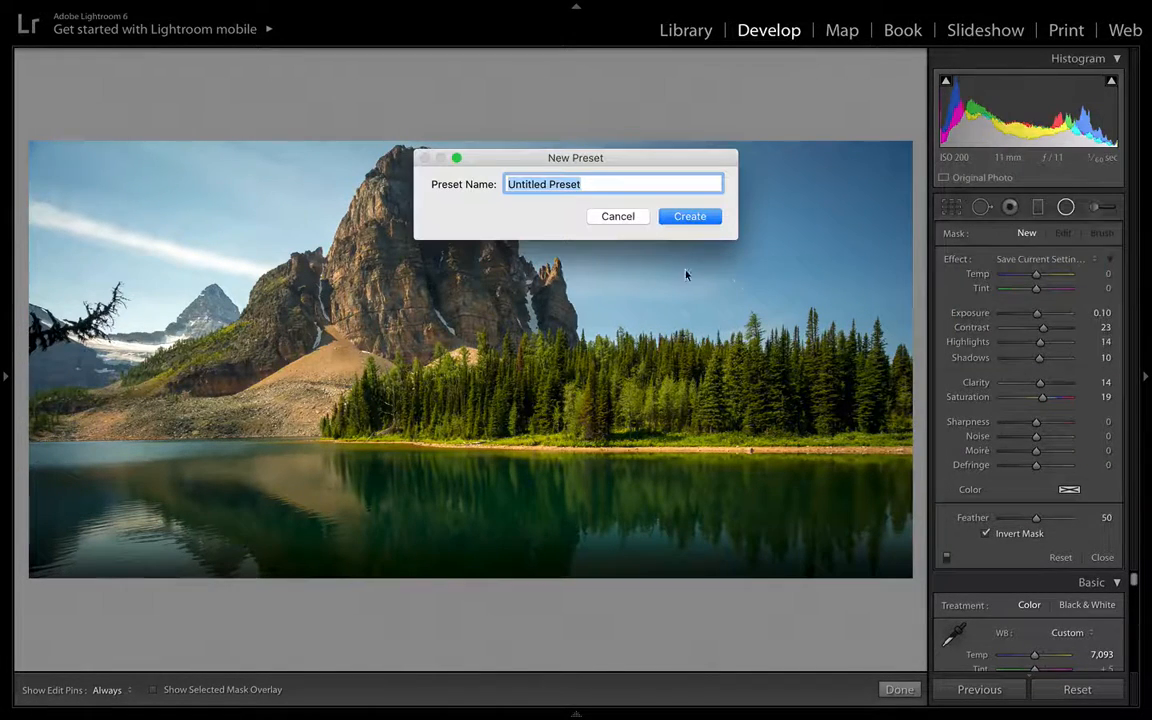
left_click(632, 219)
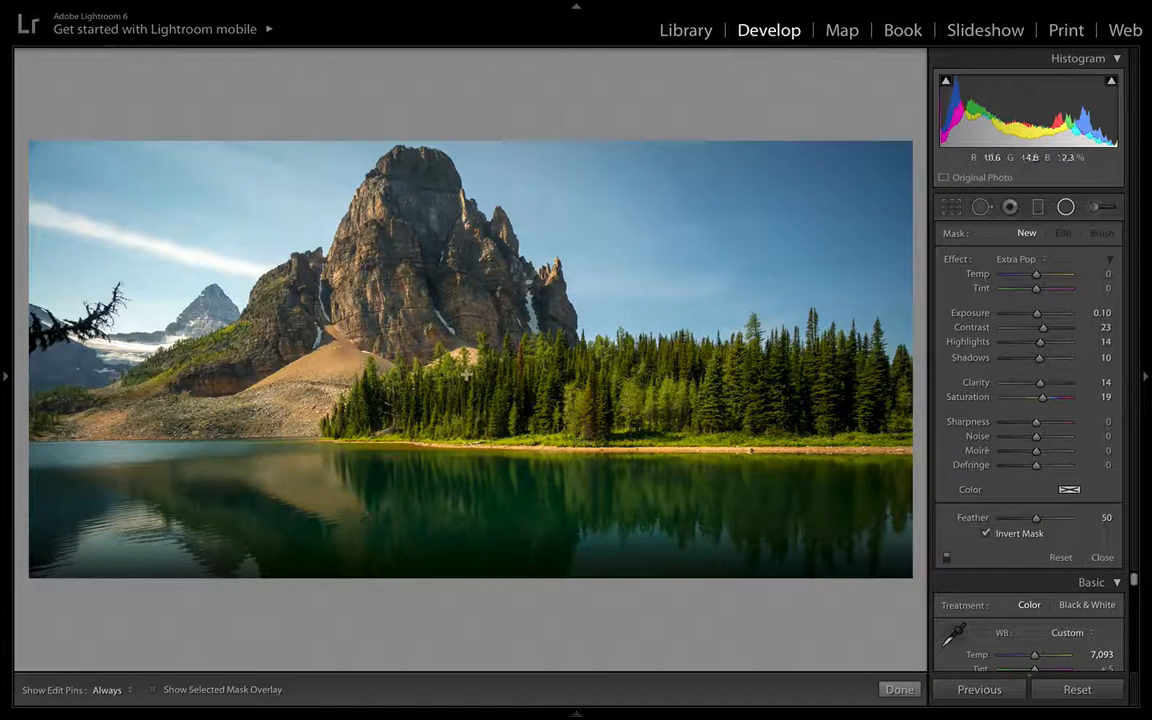
- Draw a wide radial filter ellipse around the mountain and forest, then reposition it and reshape its sides and top
left_click_drag(448, 363, 898, 477)
left_click_drag(432, 363, 462, 348)
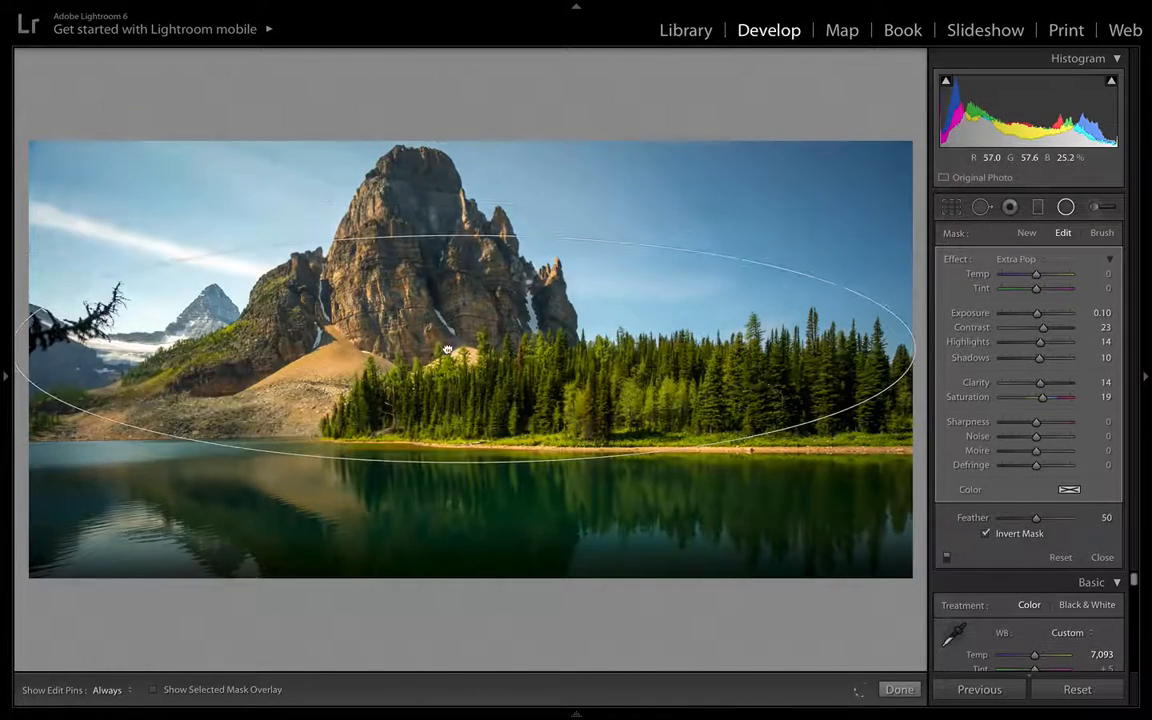
left_click_drag(914, 347, 857, 348)
left_click_drag(462, 235, 462, 208)
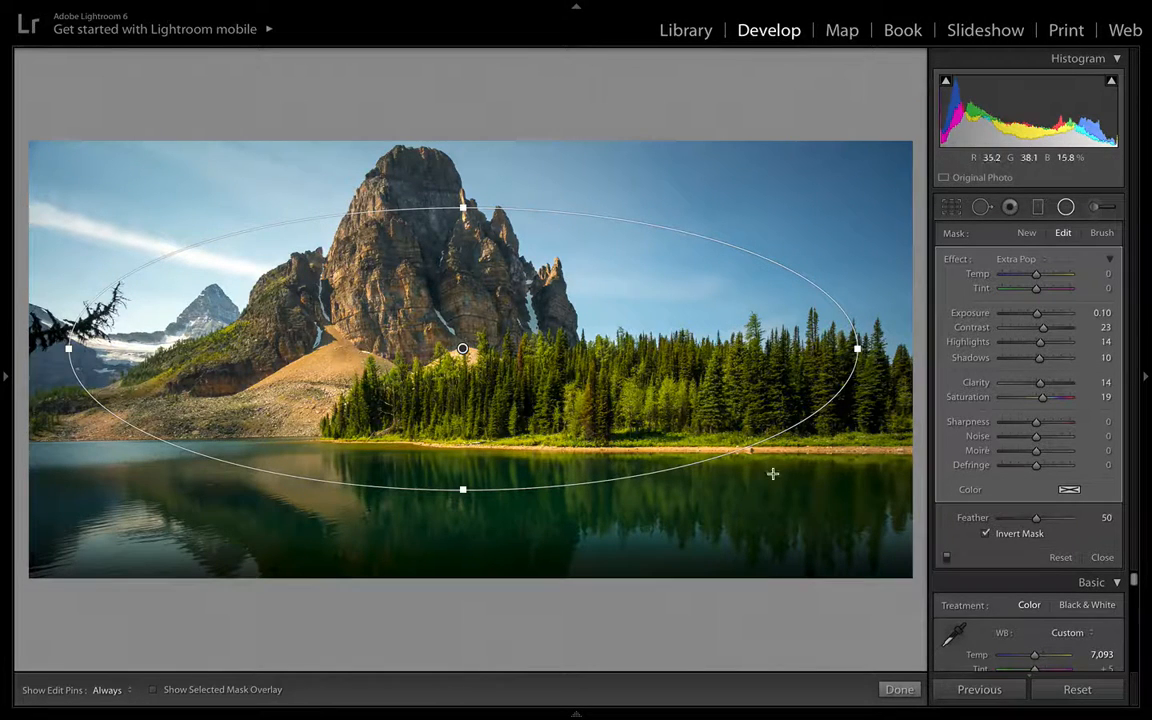
- Switch the radial filter to brush mode, set the brush size to 30, and close the tool
left_click(1101, 234)
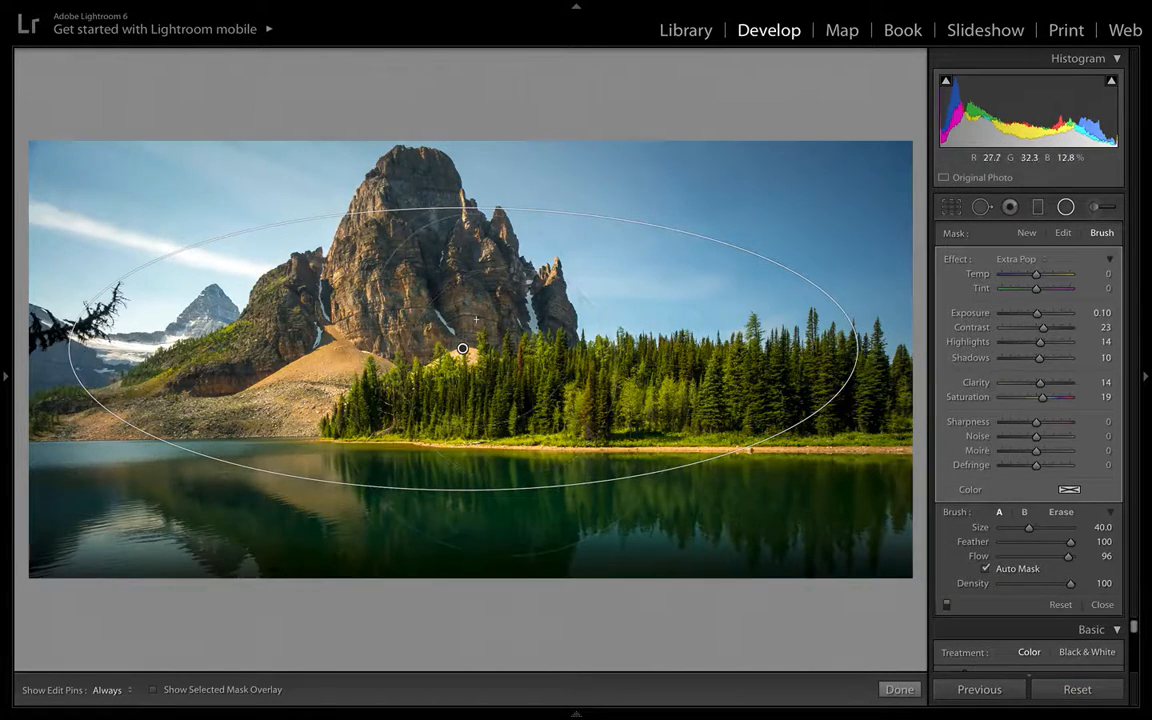
scroll(476, 319, "down", 5)
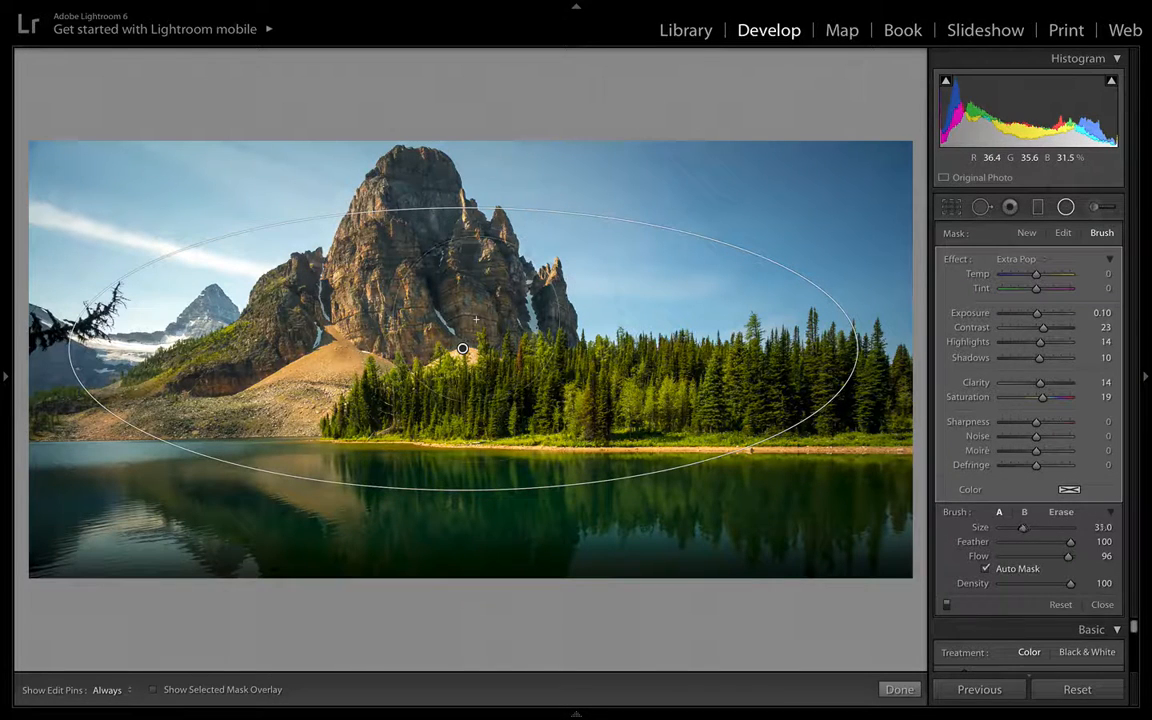
key("h")
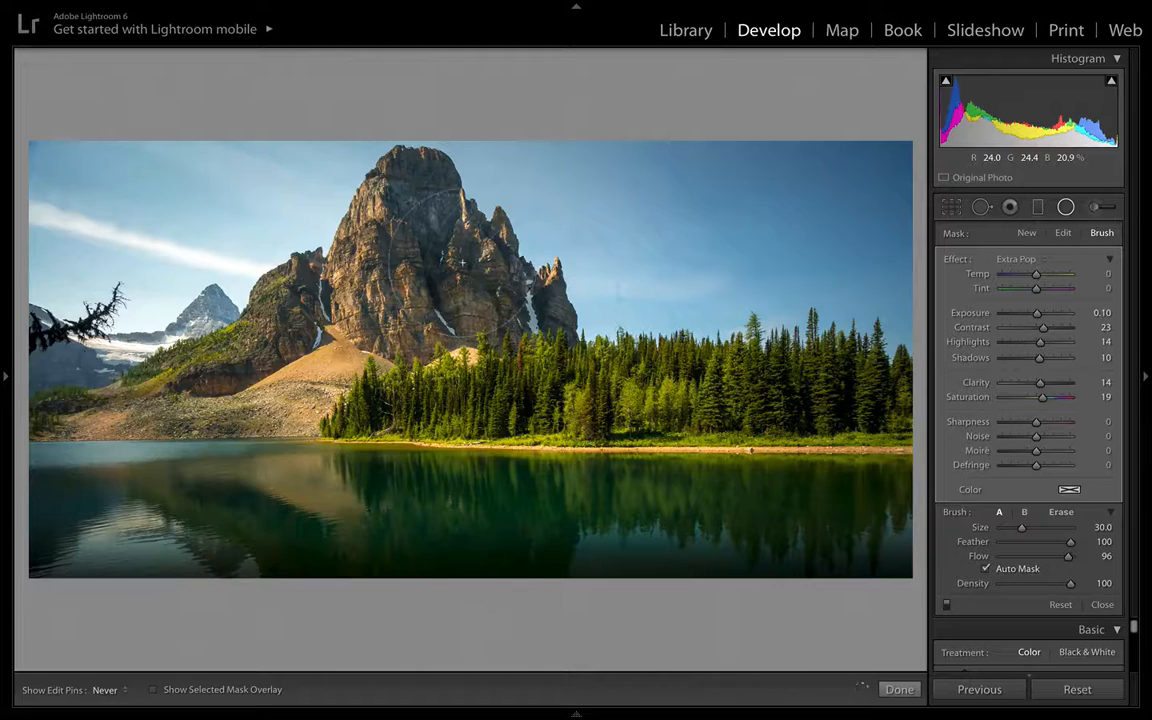
key("h")
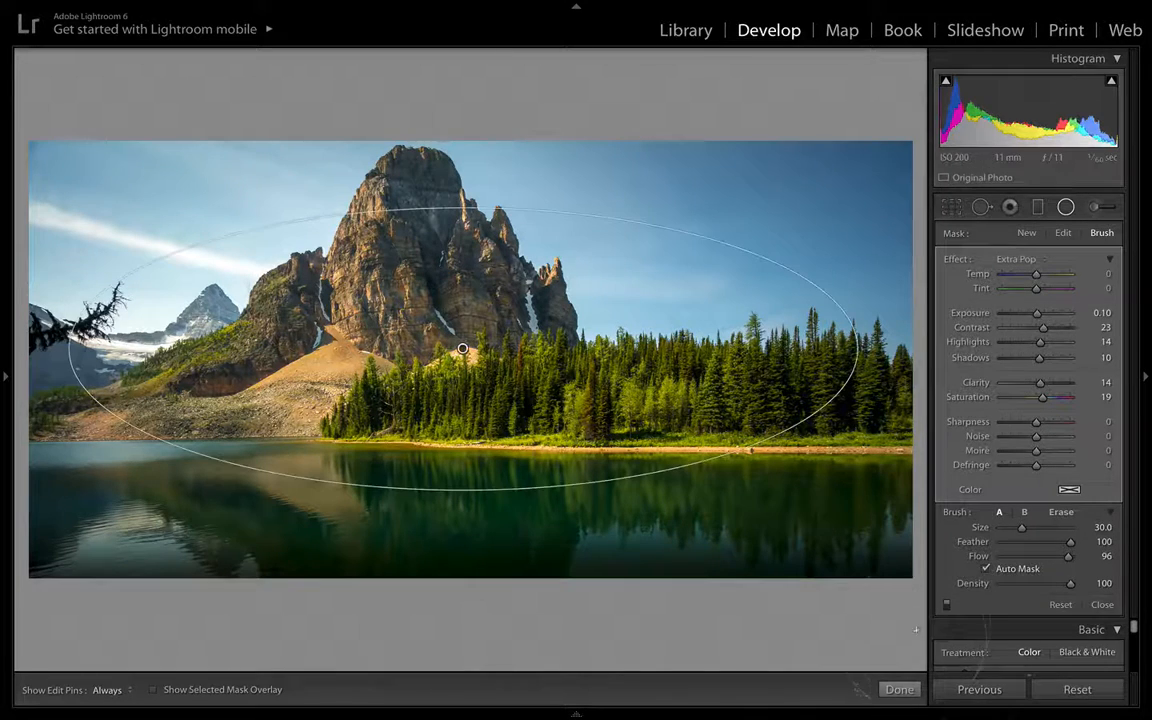
left_click(899, 689)
- Toggle the radial filter off and on to compare the photo with and without it
left_click(1067, 208)
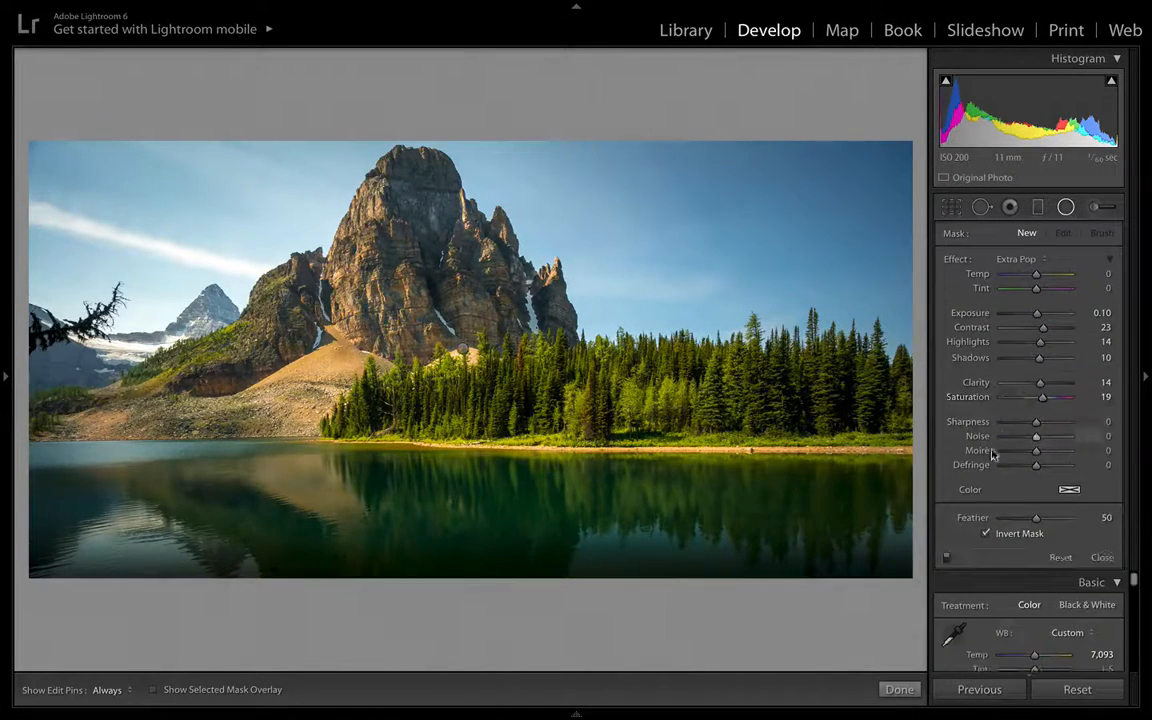
left_click(947, 557)
left_click(947, 558)
left_click(946, 559)
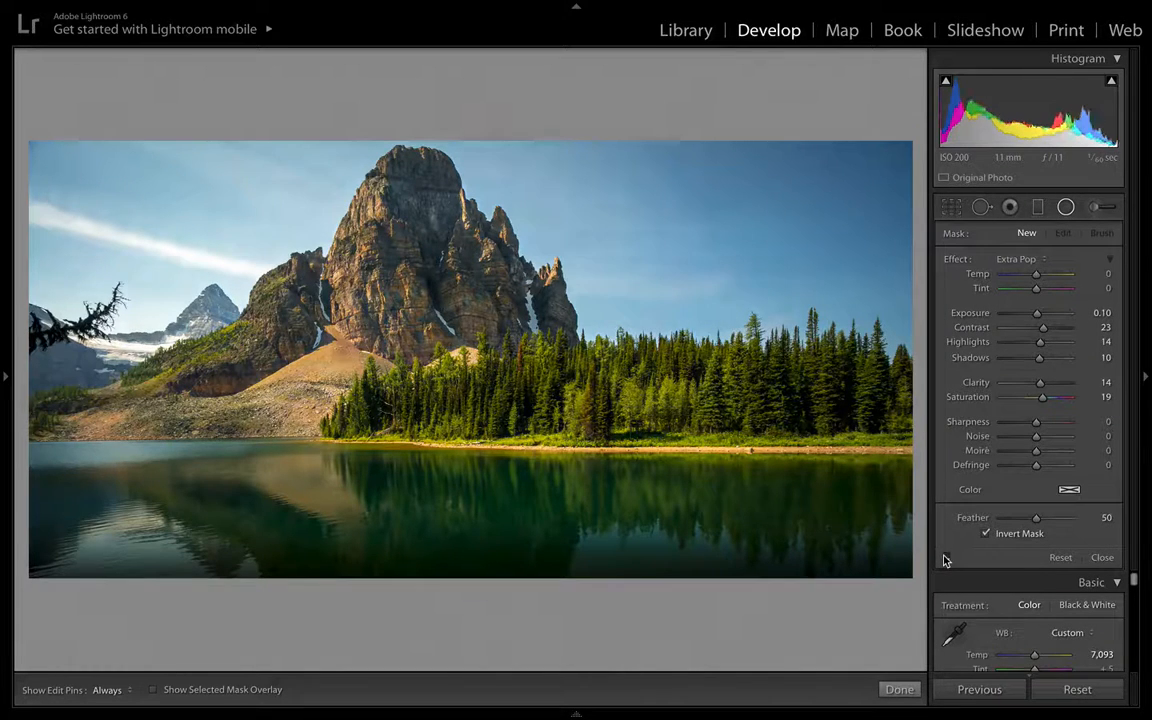
left_click(946, 559)
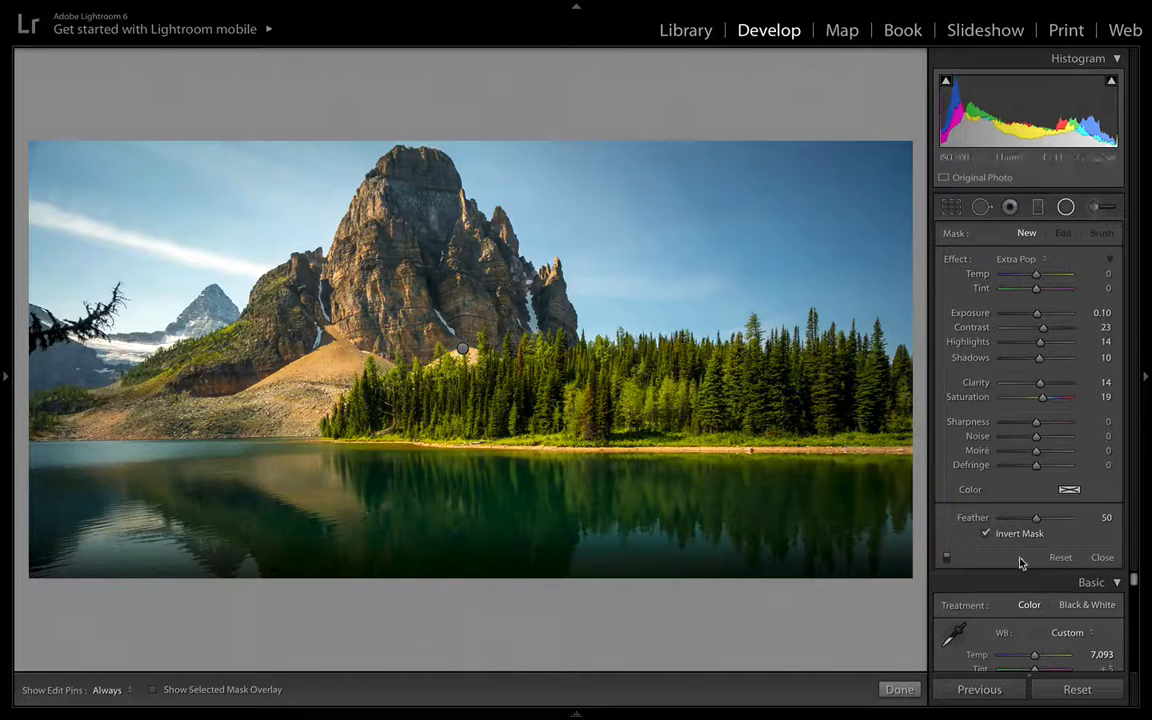
left_click(948, 558)
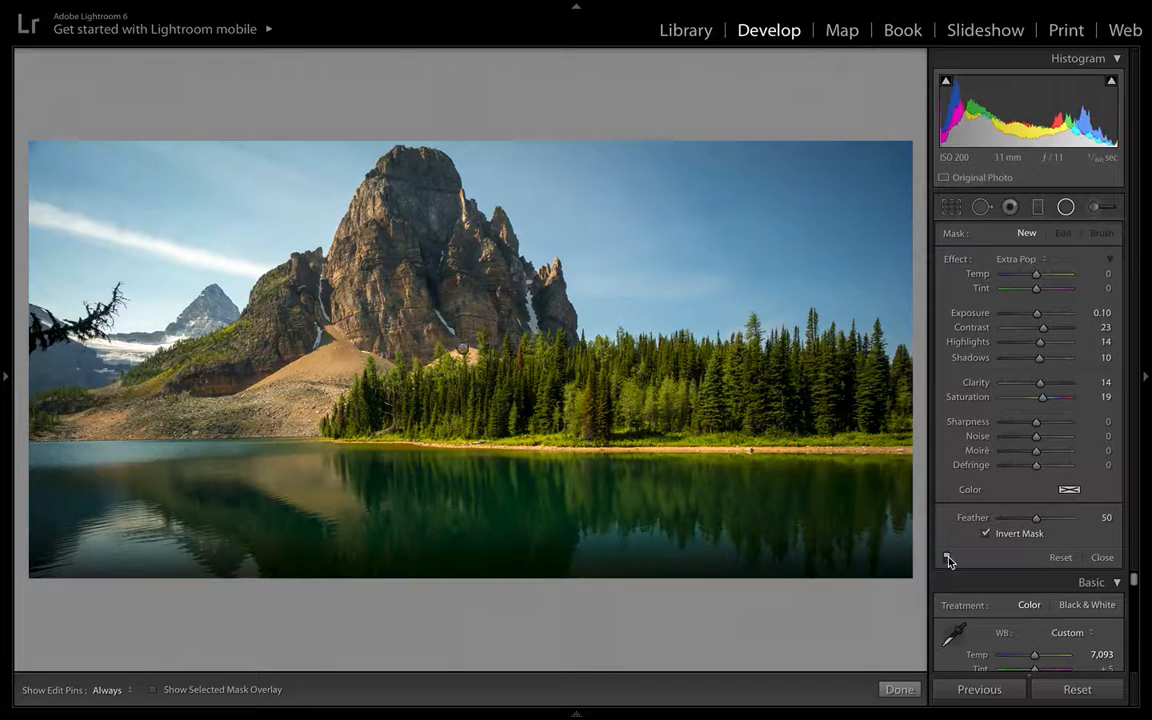
left_click(948, 558)
left_click(948, 558)
left_click(948, 558)
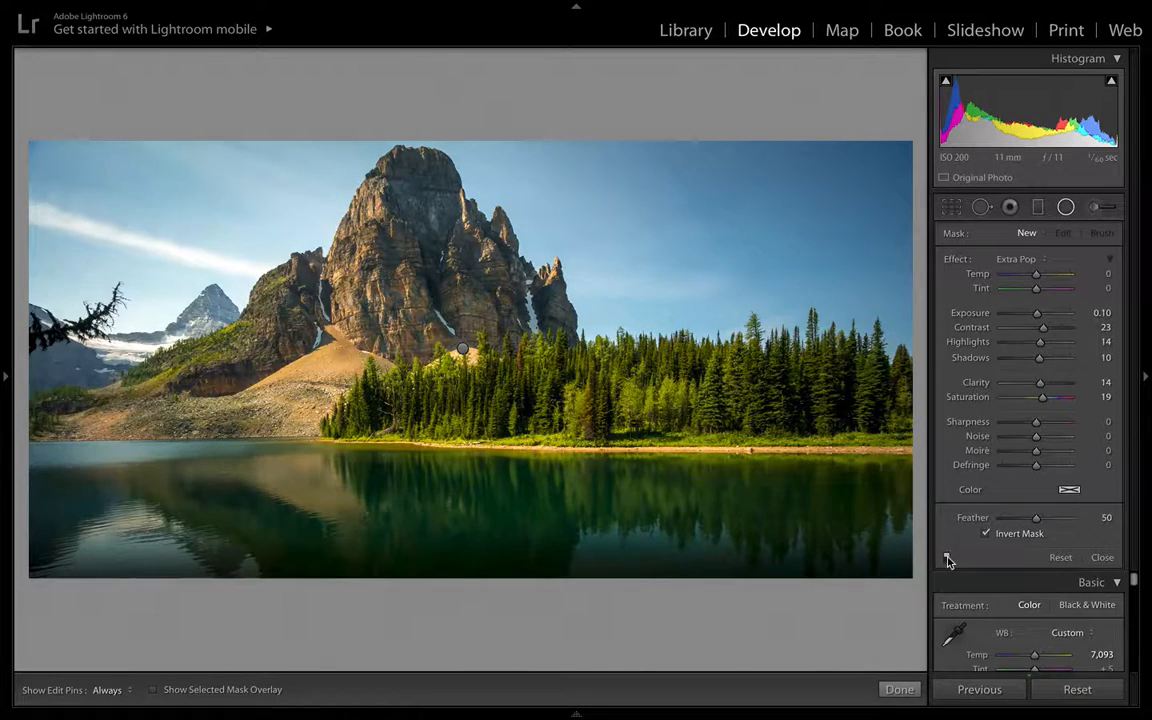
left_click(900, 690)
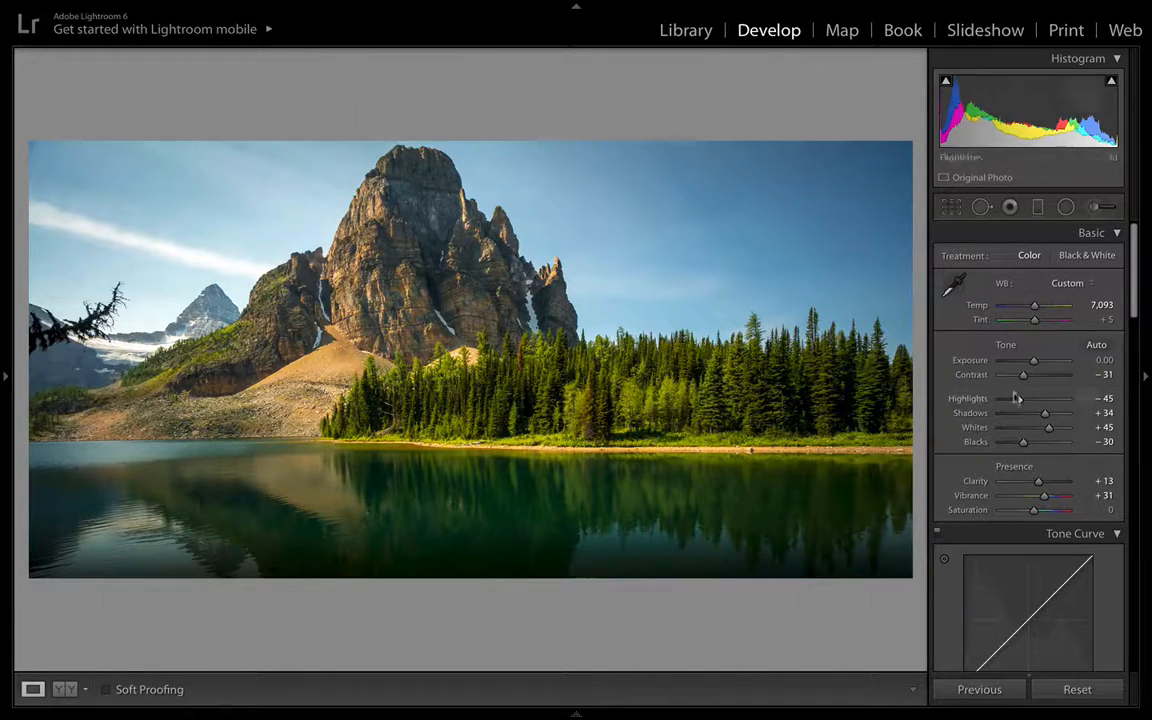
- Zoom into the sky and heal a spot in its upper-right corner with the Spot Removal tool in Heal mode
scroll(1025, 401, "down", 5)
scroll(1024, 401, "down", 10)
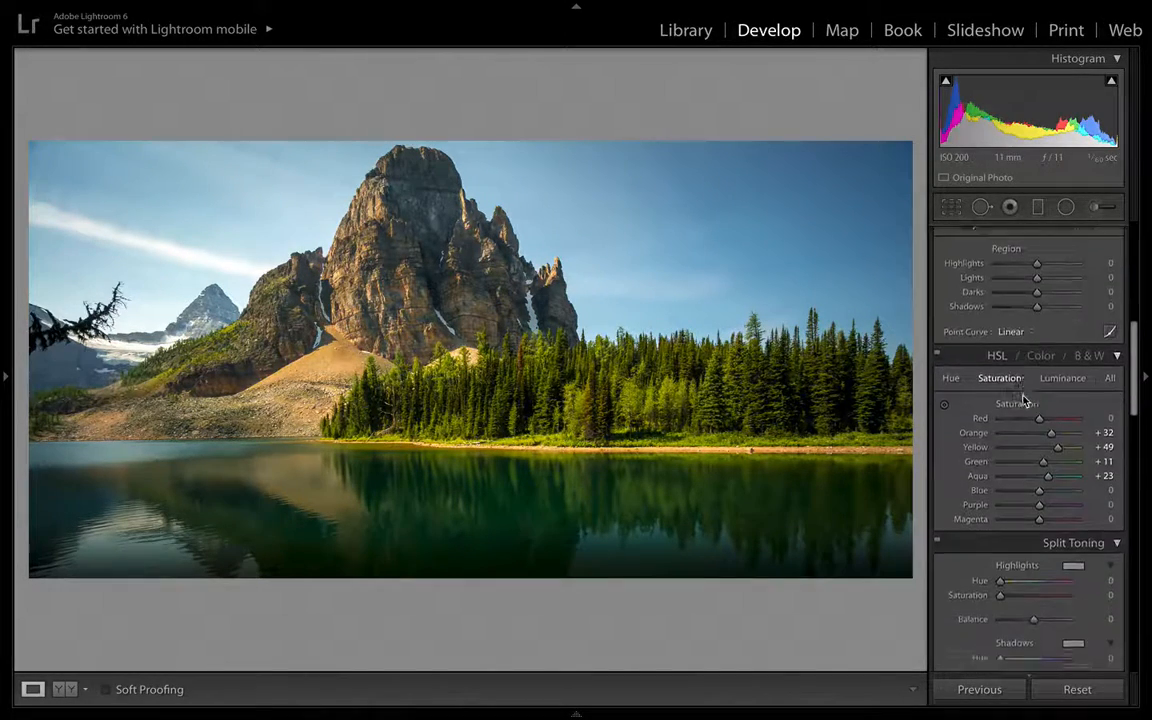
left_click(902, 154)
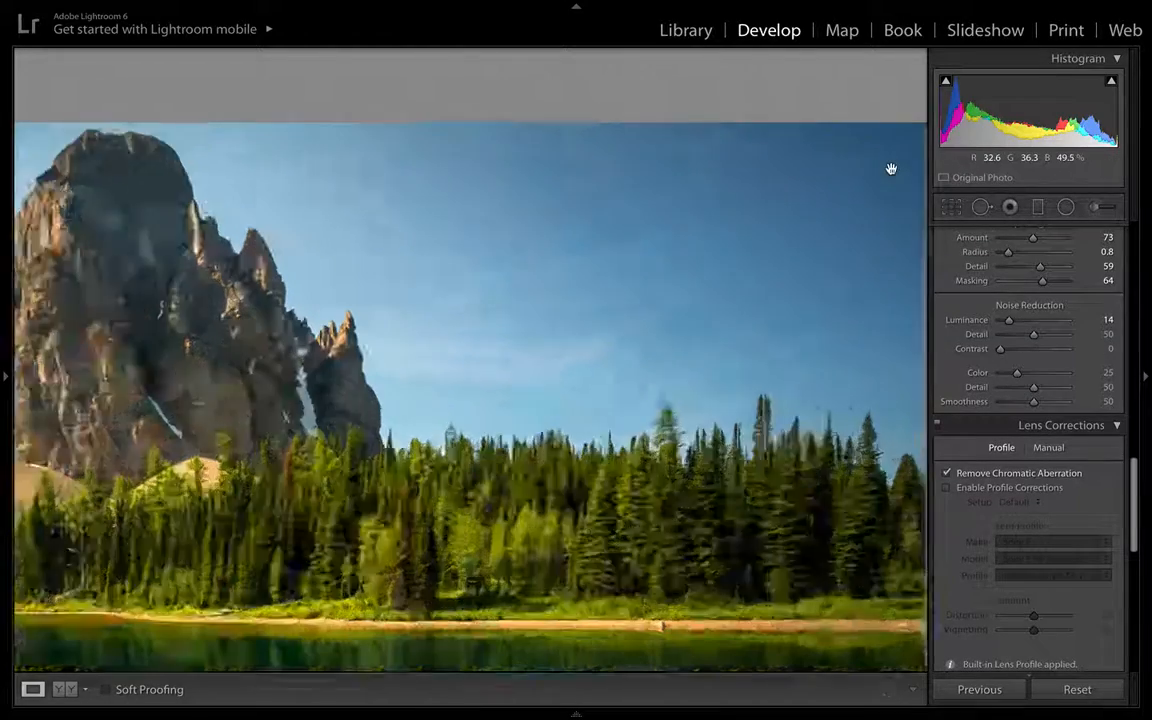
left_click(981, 208)
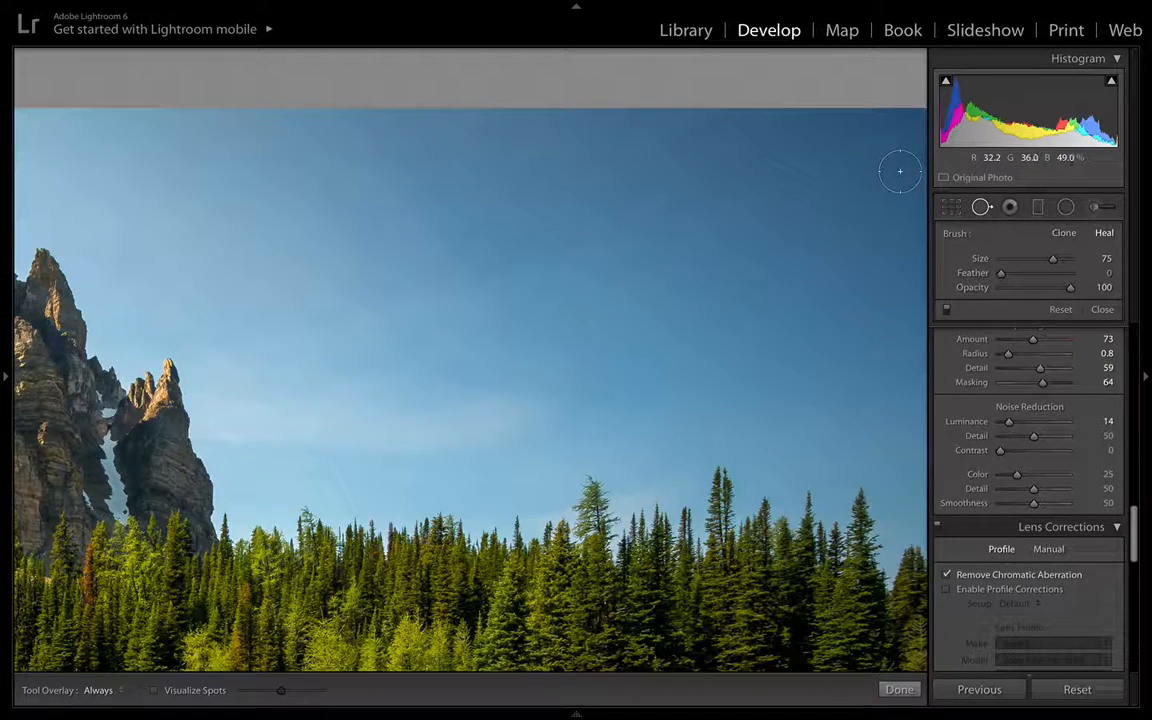
scroll(900, 171, "down", 3)
scroll(900, 171, "up", 2)
left_click(900, 171)
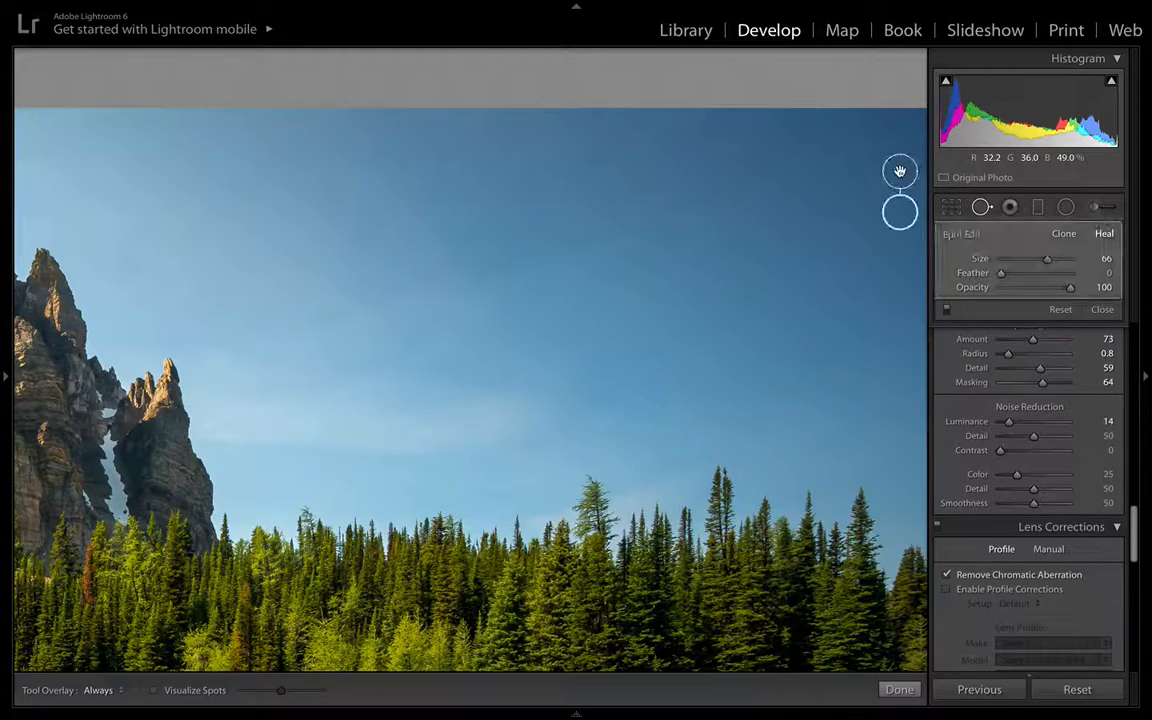
left_click(900, 689)
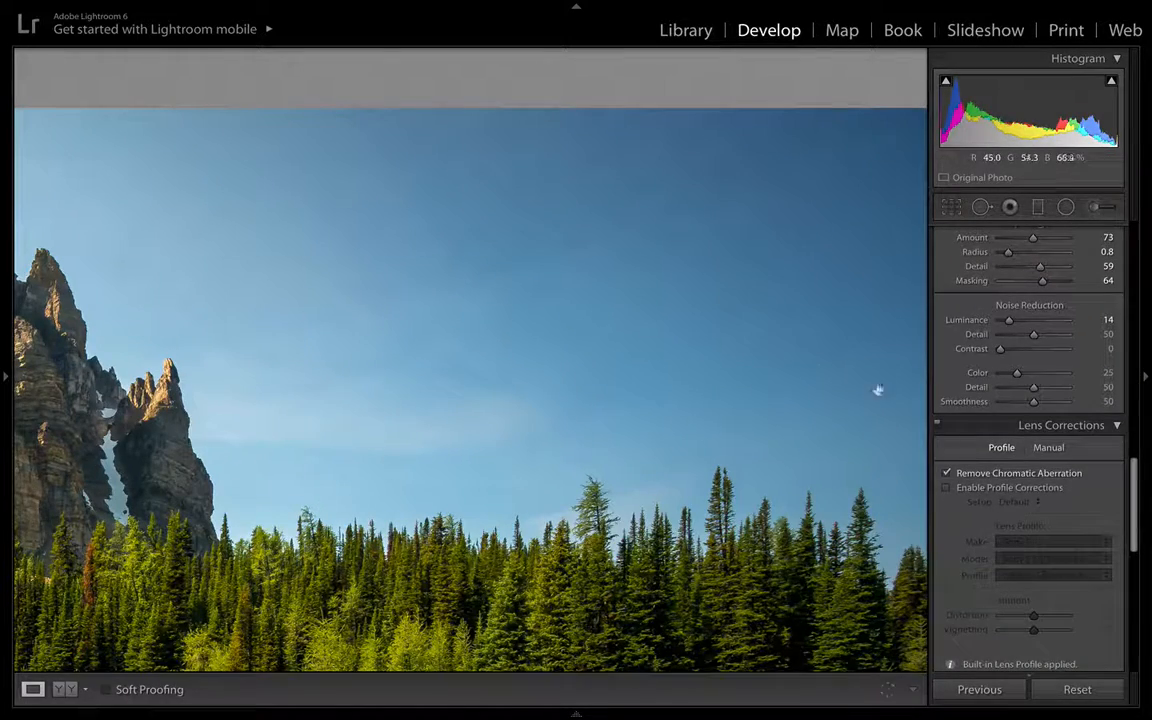
left_click(815, 364)
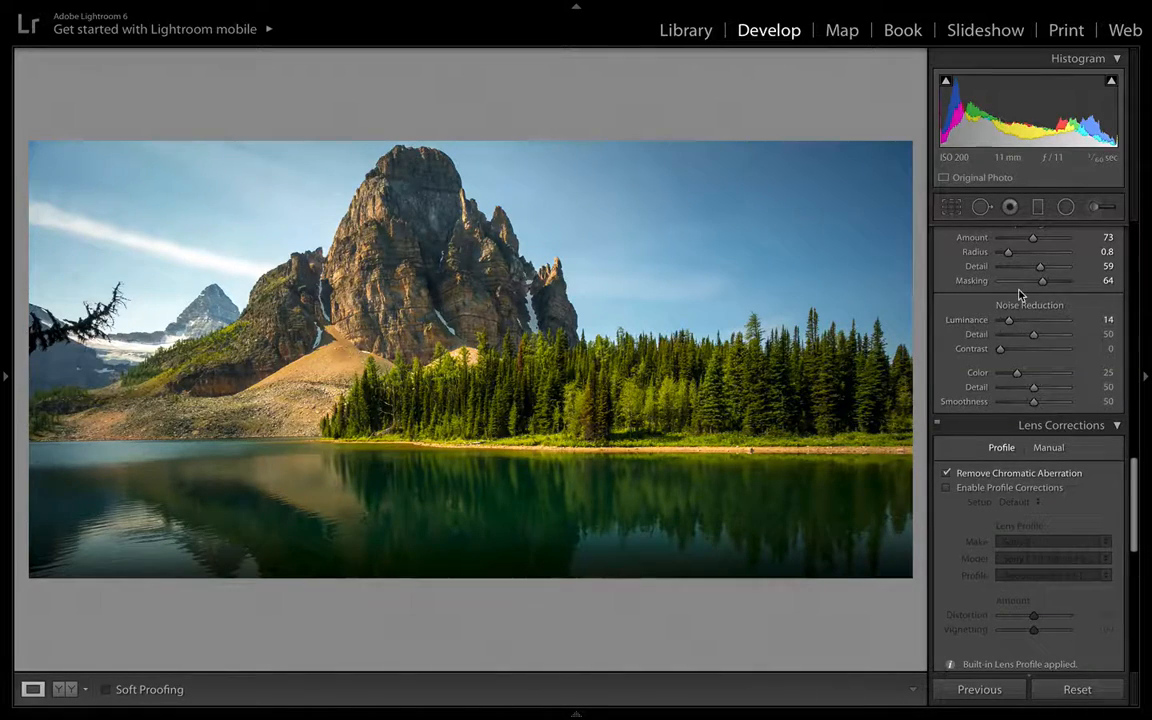
- Browse the Lens Corrections, Transform and Effects panels to review their settings
scroll(1020, 293, "down", 10)
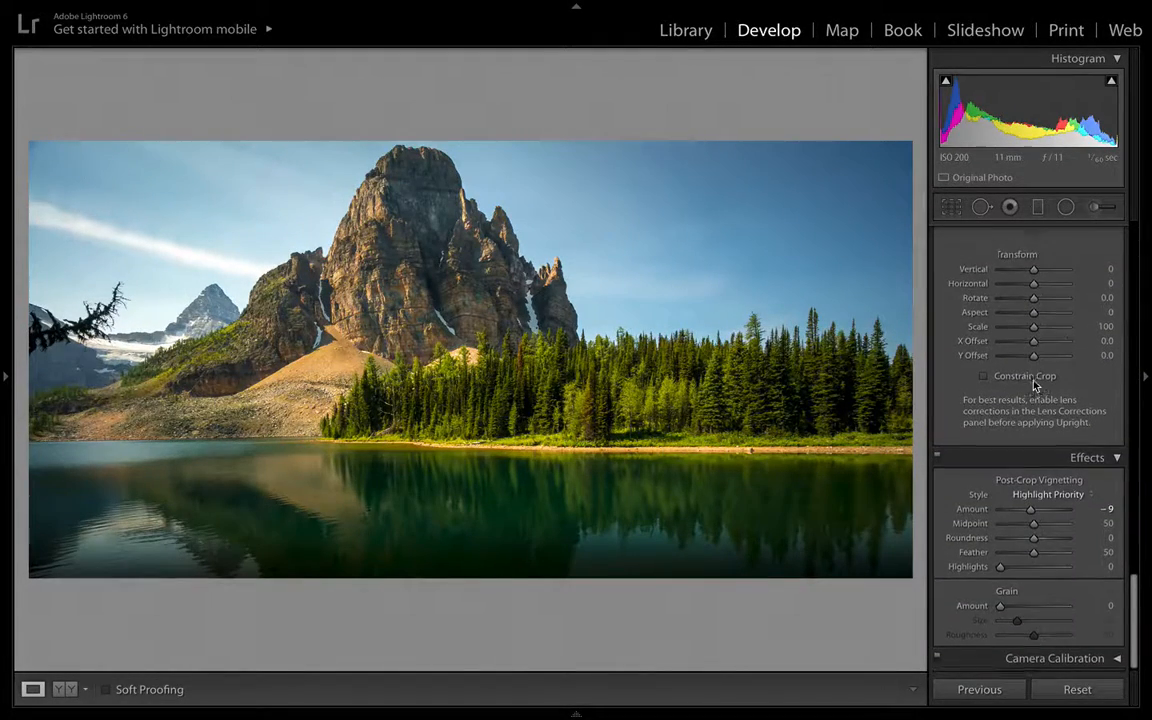
scroll(1035, 387, "up", 10)
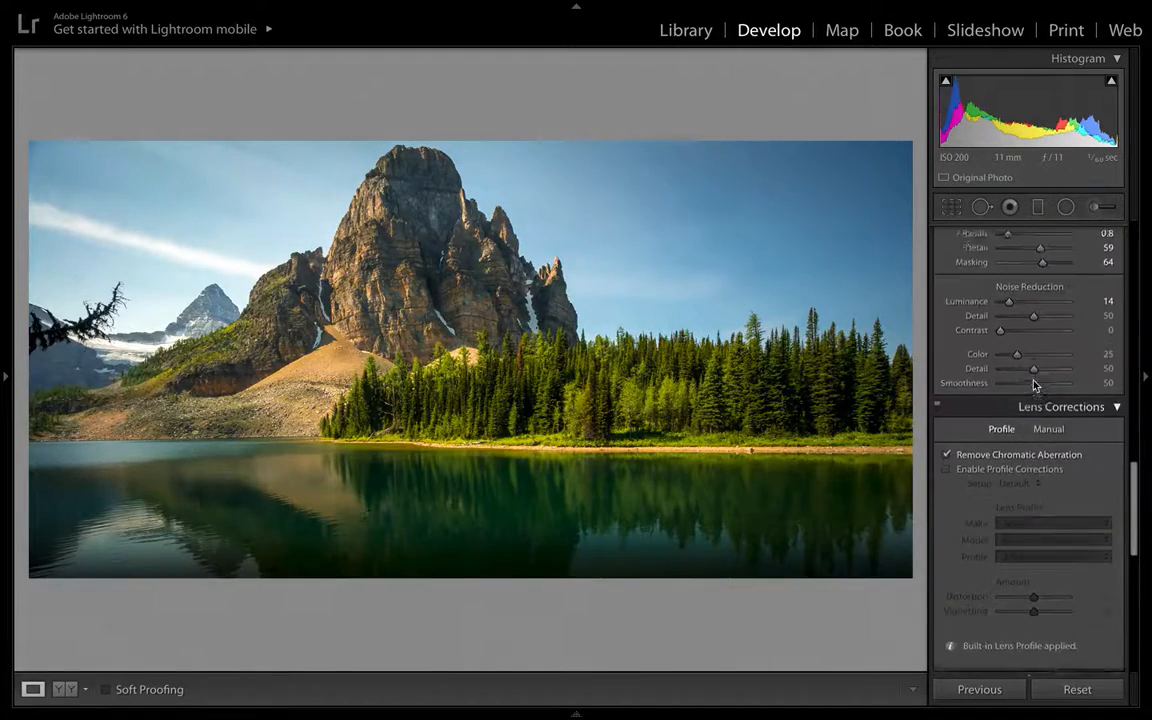
scroll(1035, 387, "up", 3)
scroll(1035, 387, "down", 10)
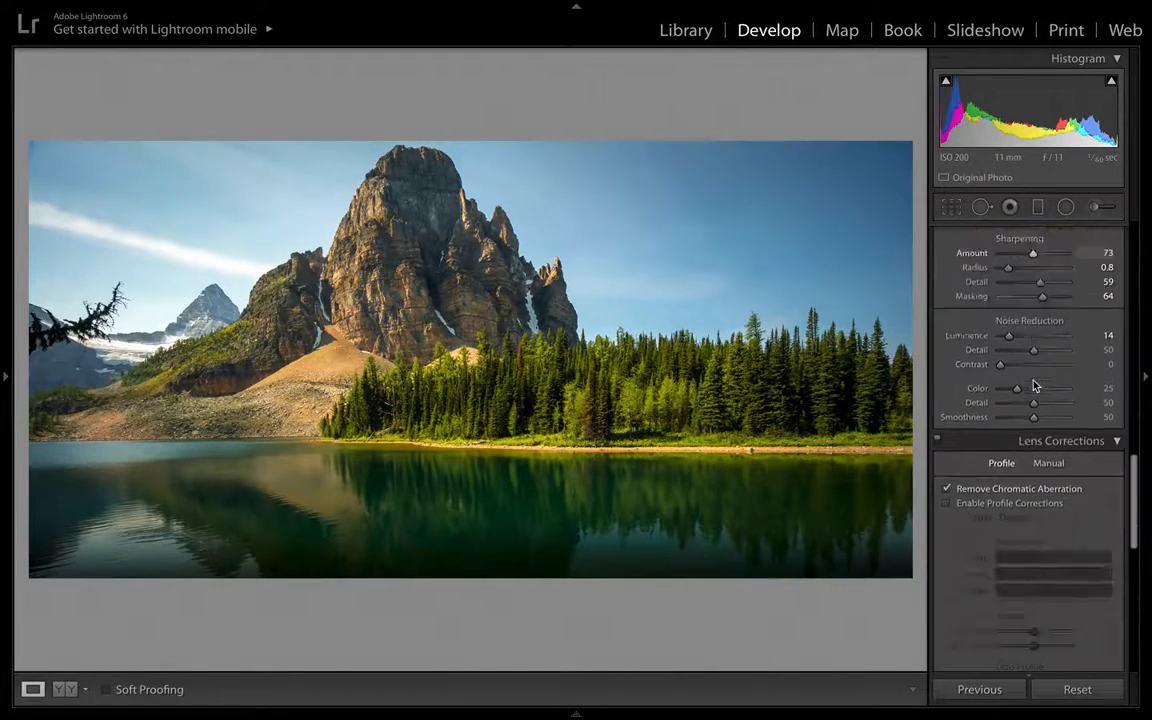
scroll(1035, 387, "down", 5)
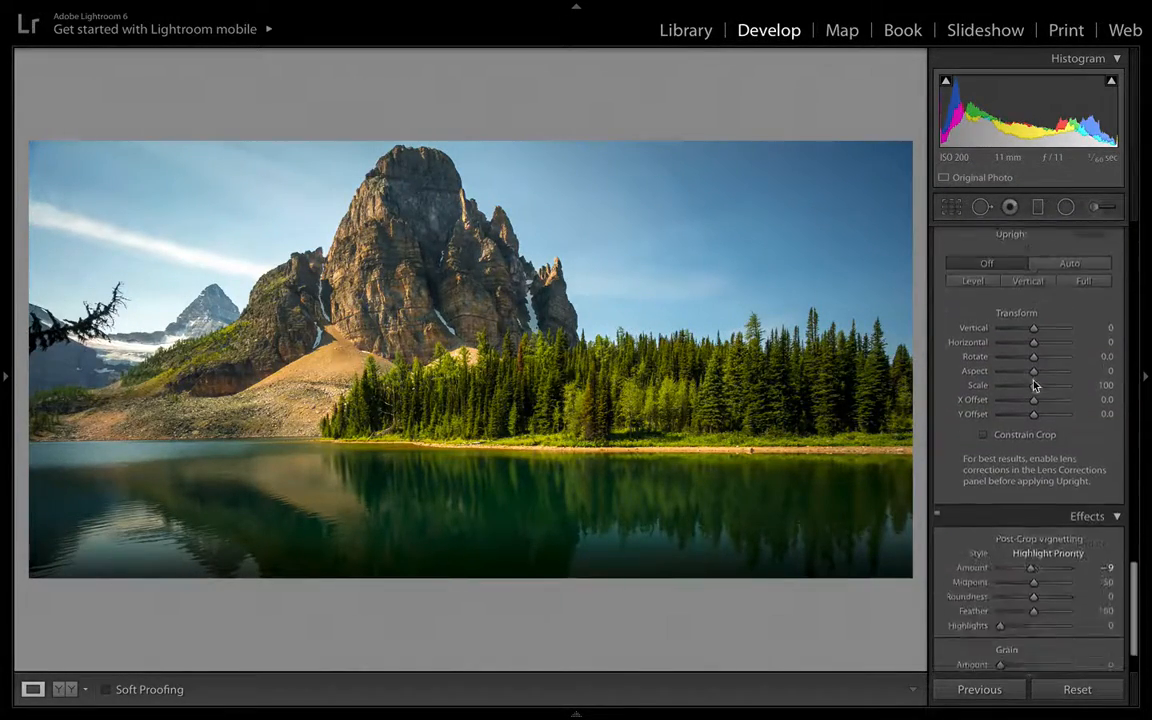
scroll(1035, 387, "up", 5)
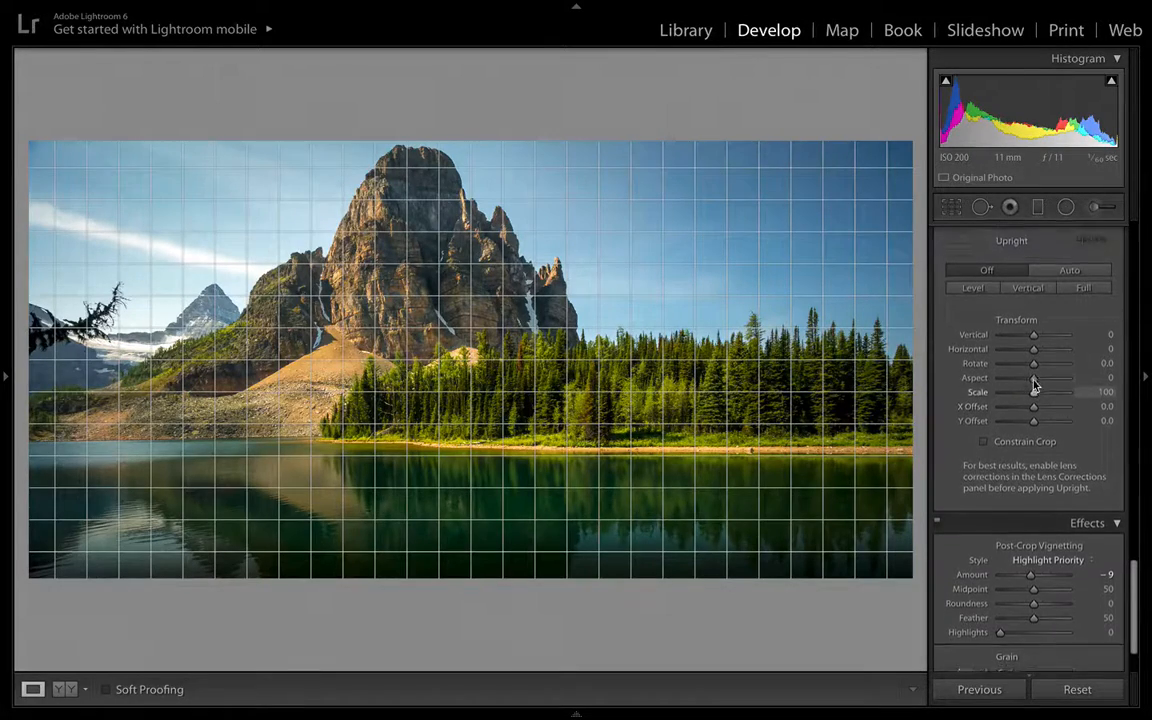
scroll(1035, 387, "up", 3)
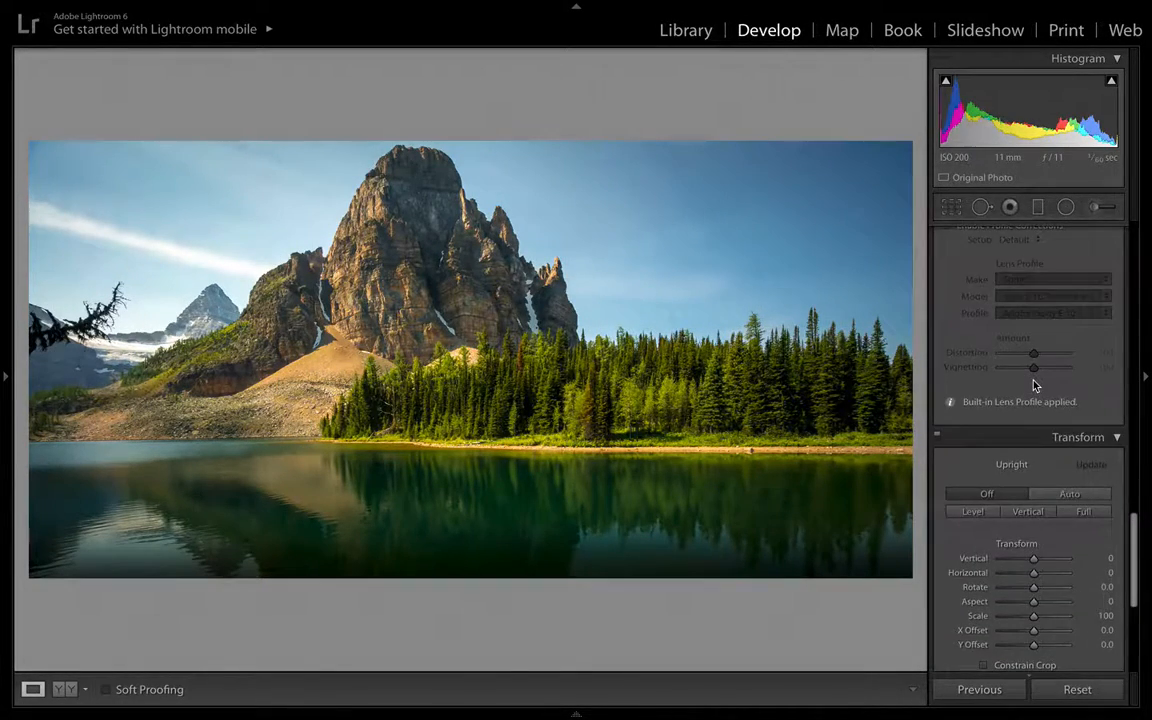
scroll(1035, 387, "up", 10)
scroll(1035, 387, "down", 4)
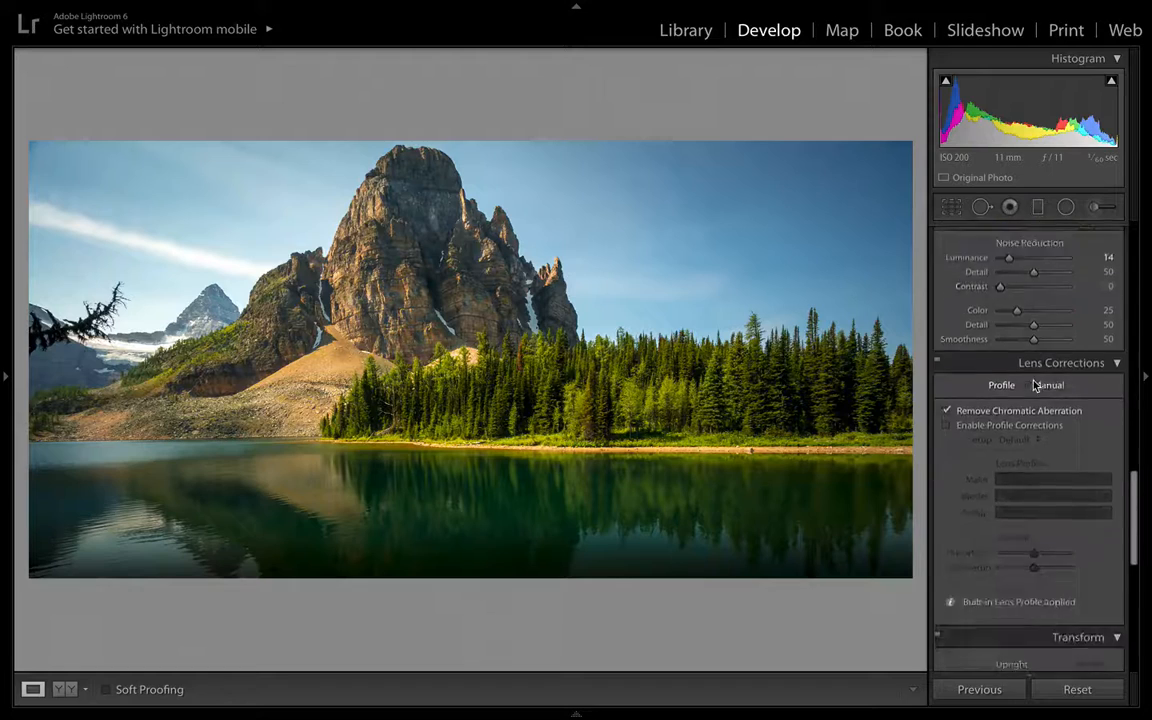
scroll(1035, 387, "down", 9)
scroll(1035, 387, "up", 5)
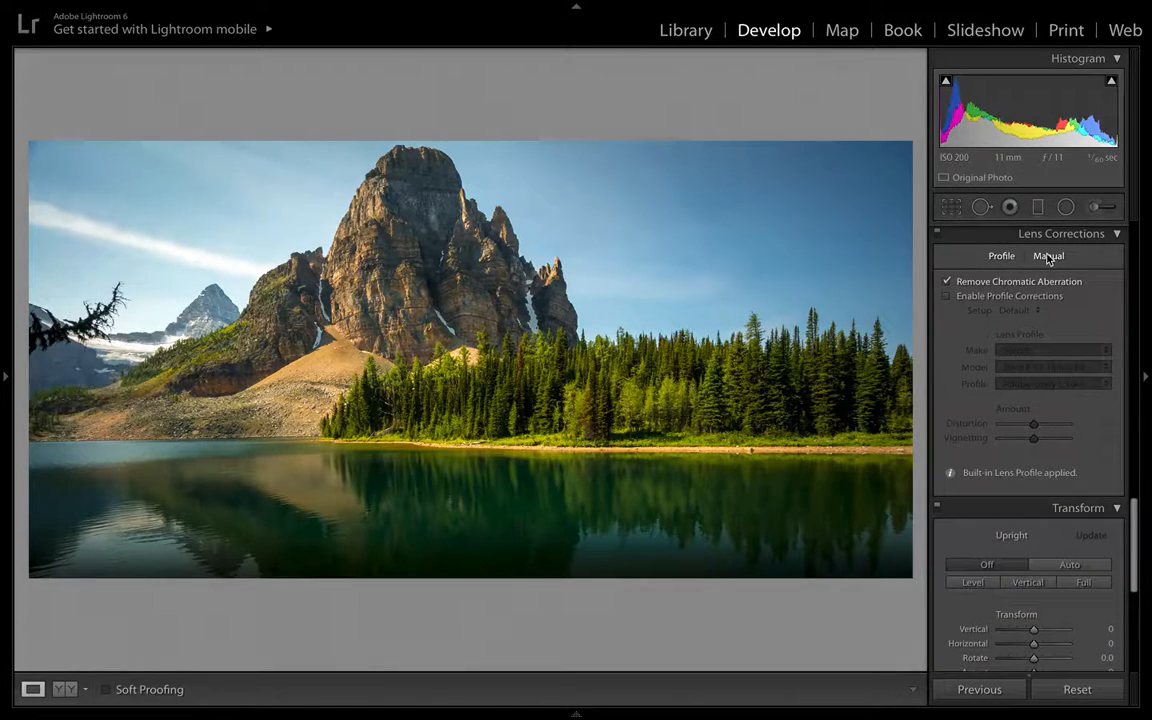
- Set the manual lens Vignetting Amount to +42 in Lens Corrections
left_click(1048, 257)
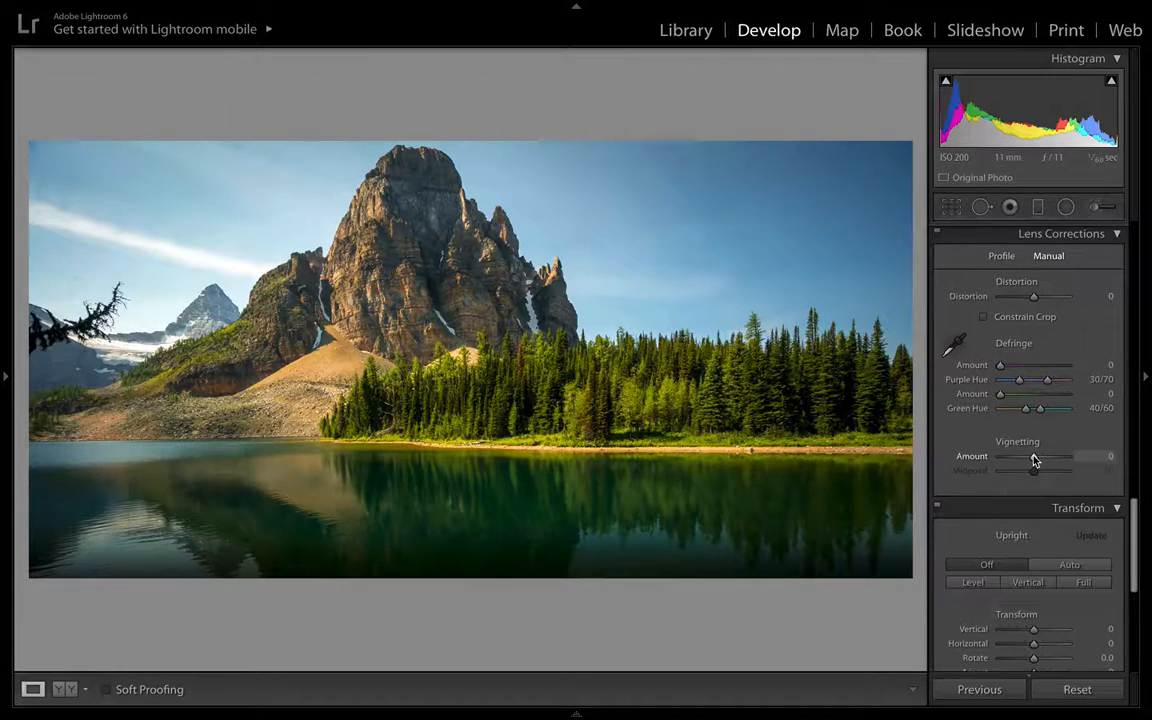
left_click(1002, 257)
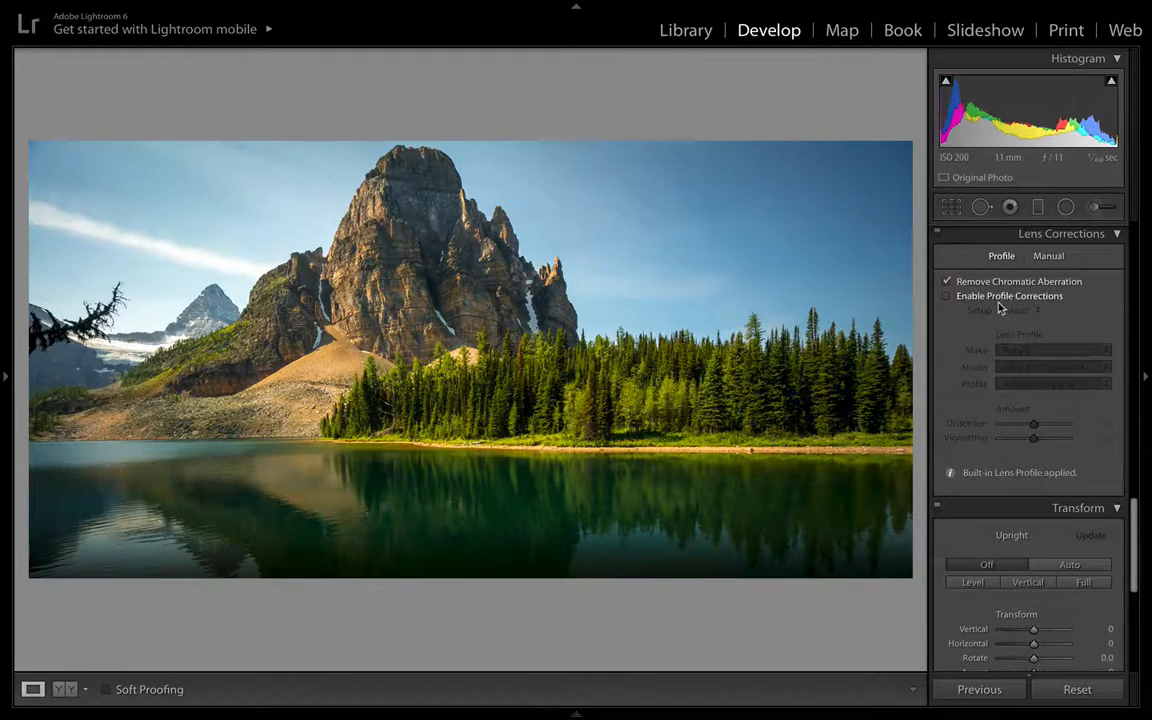
left_click(947, 297)
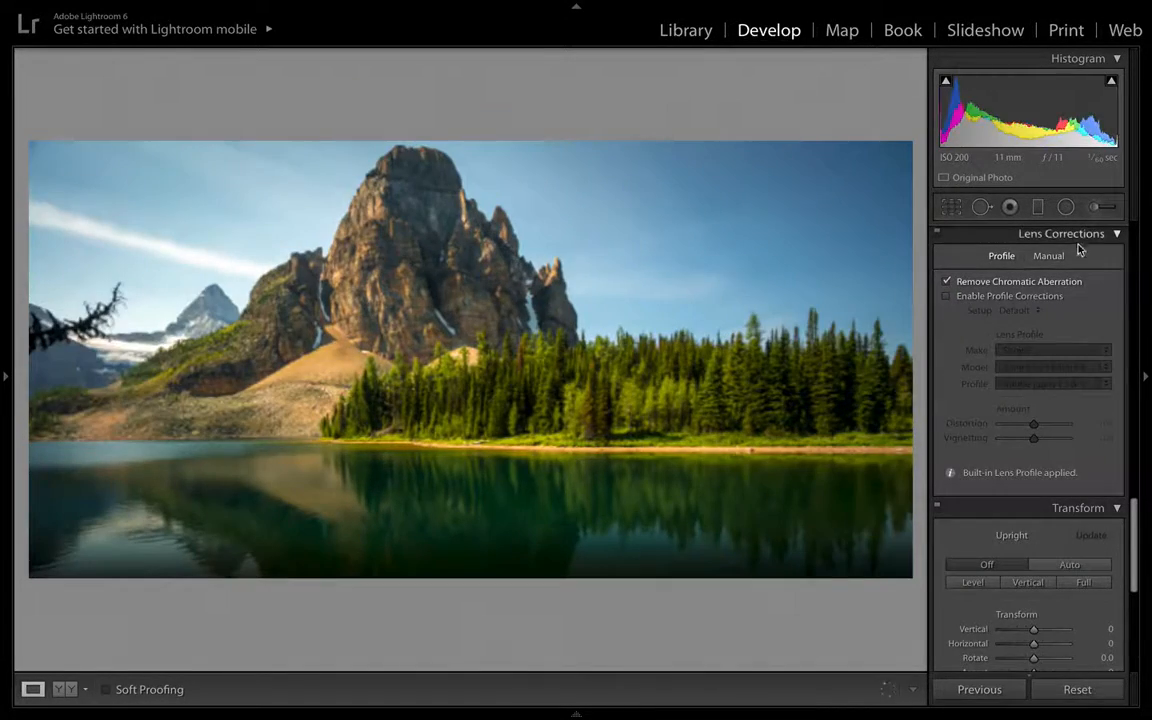
left_click(1048, 256)
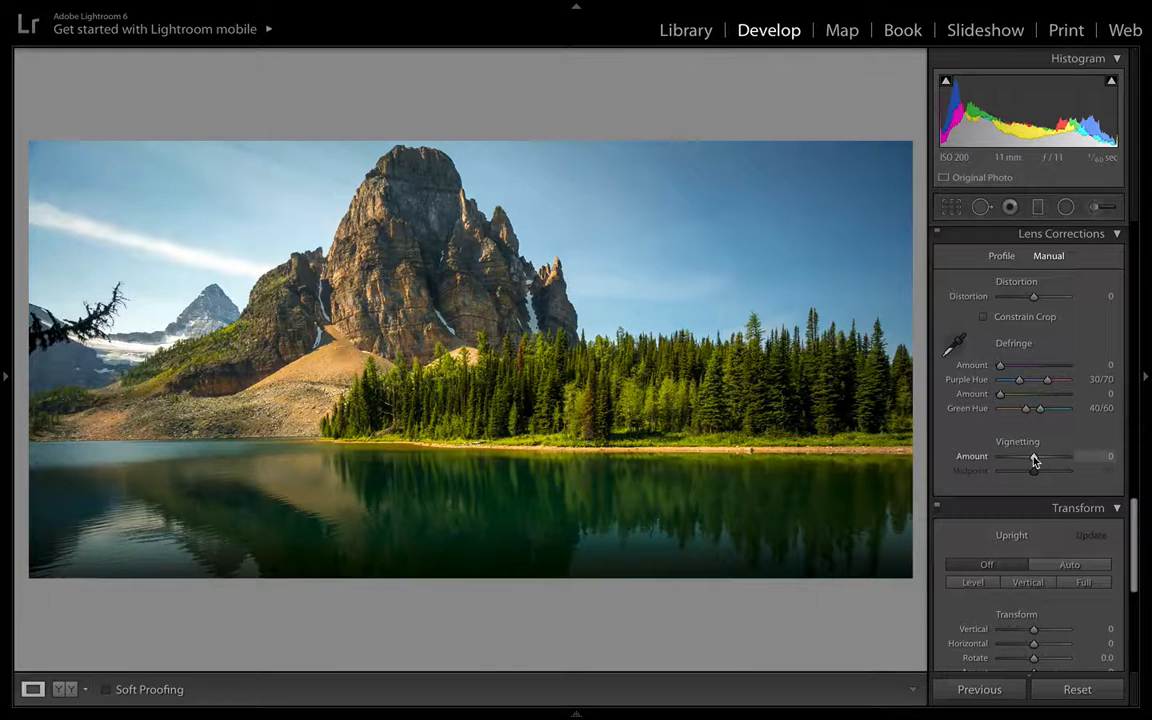
left_click_drag(1034, 459, 1048, 461)
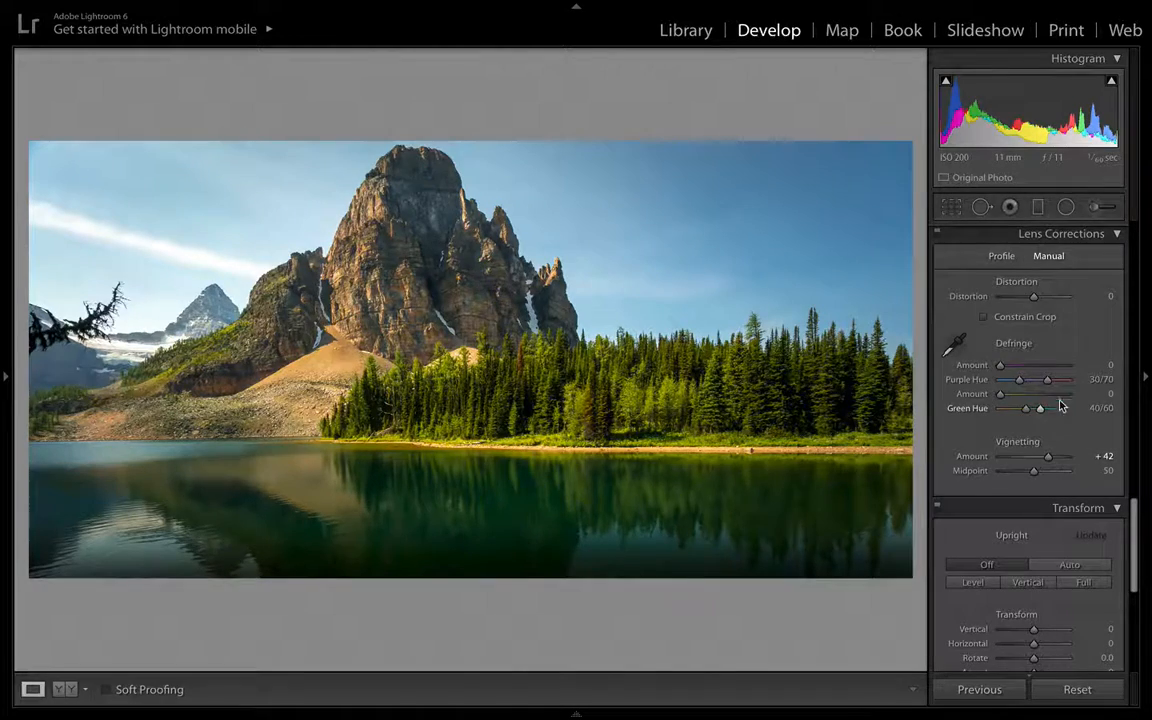
- Nudge the crop's left edge slightly inward with the Crop tool and finish cropping
left_click(951, 206)
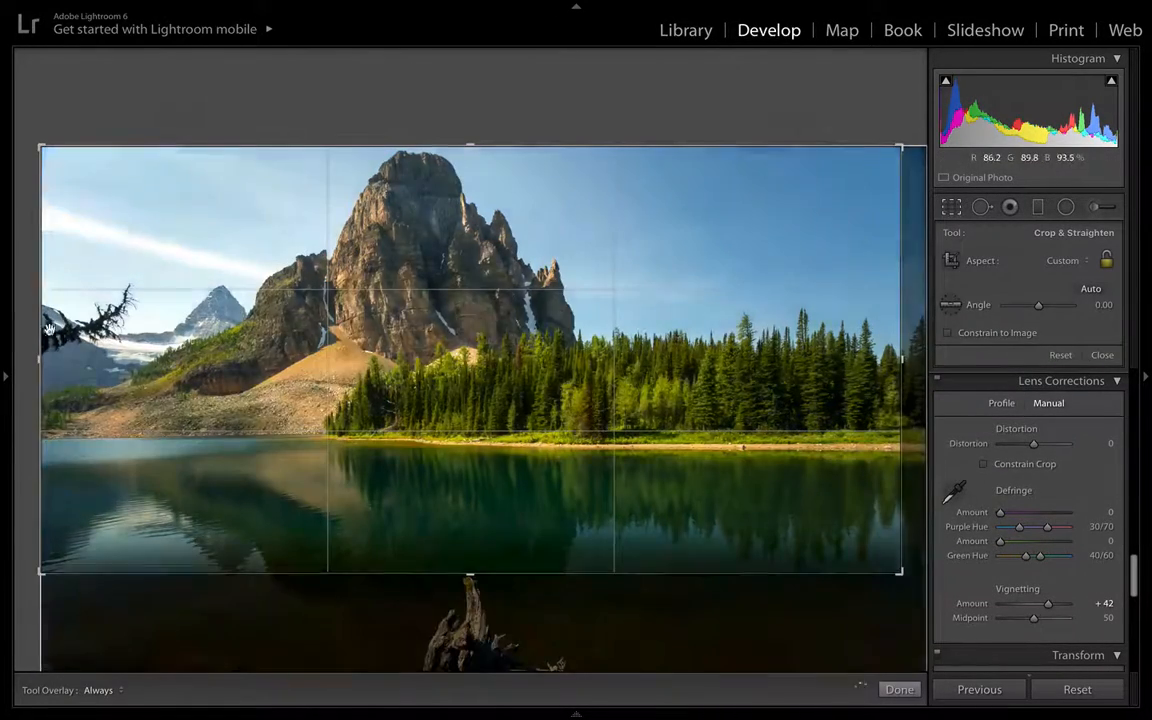
left_click_drag(38, 320, 45, 320)
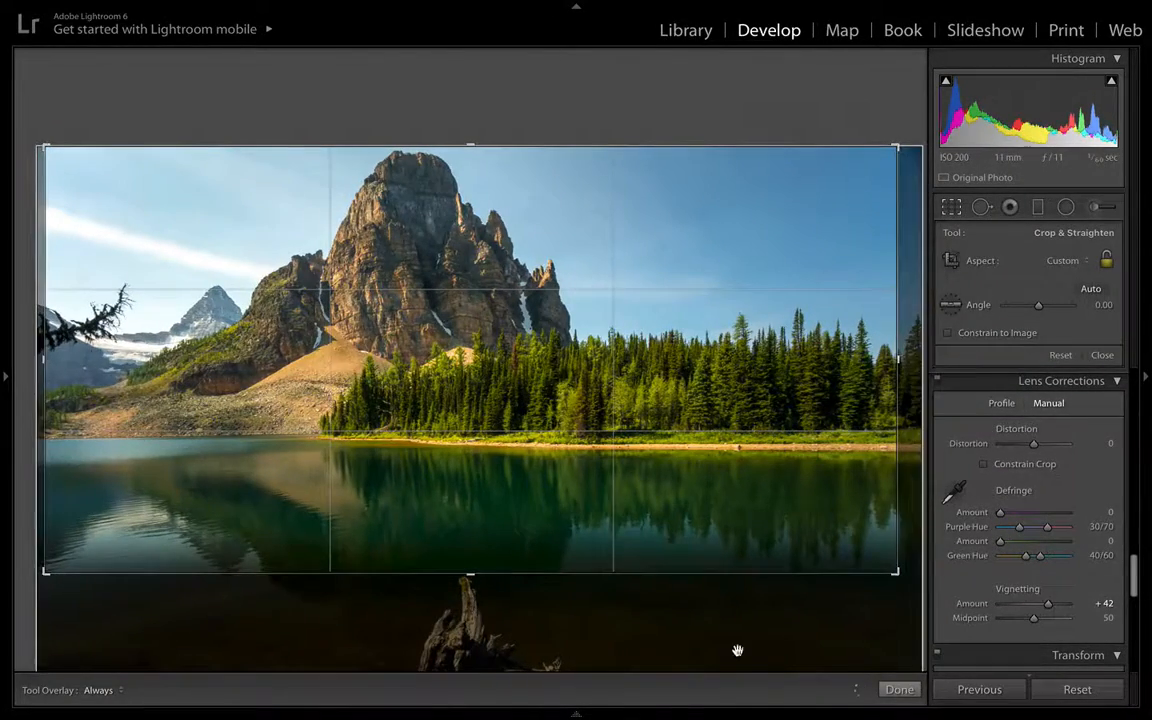
left_click(898, 689)
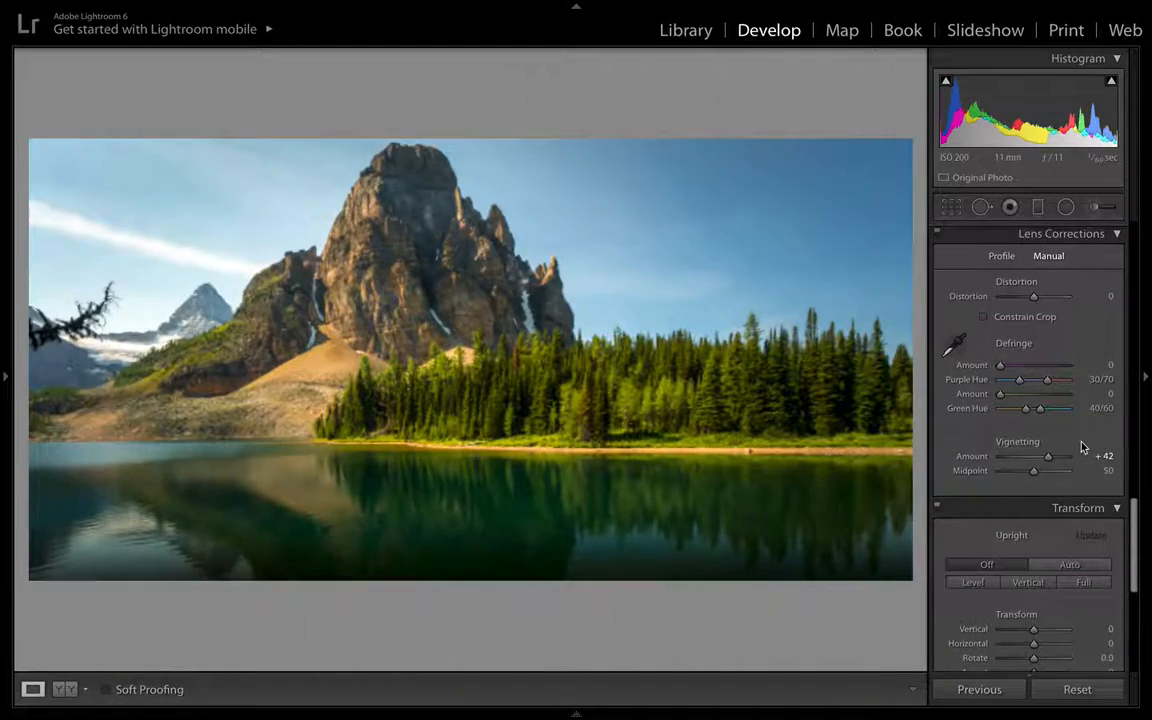
- Set the Post-Crop Vignetting Amount to −18 and Midpoint to 76
scroll(1081, 449, "down", 10)
mouse_move(1039, 504)
left_mouse_down()
mouse_move(1025, 507)
mouse_move(1054, 522)
left_mouse_up()
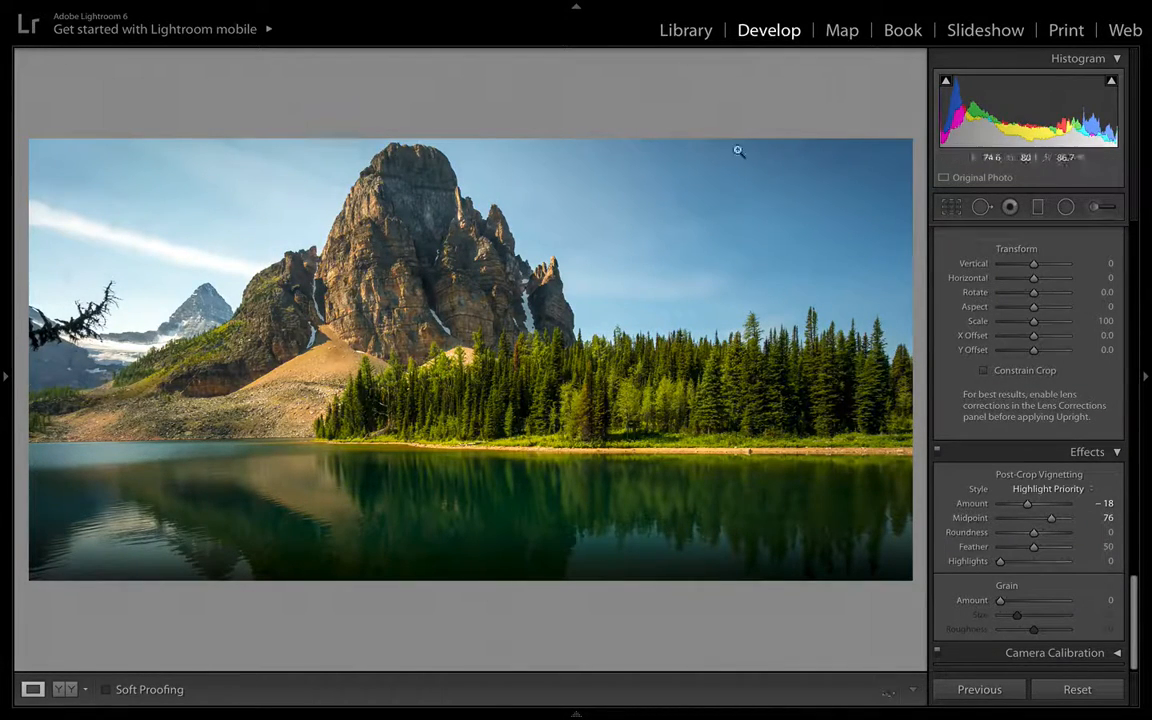
- Compare the edited photo with the original in the Before & After view
scroll(1067, 414, "up", 5)
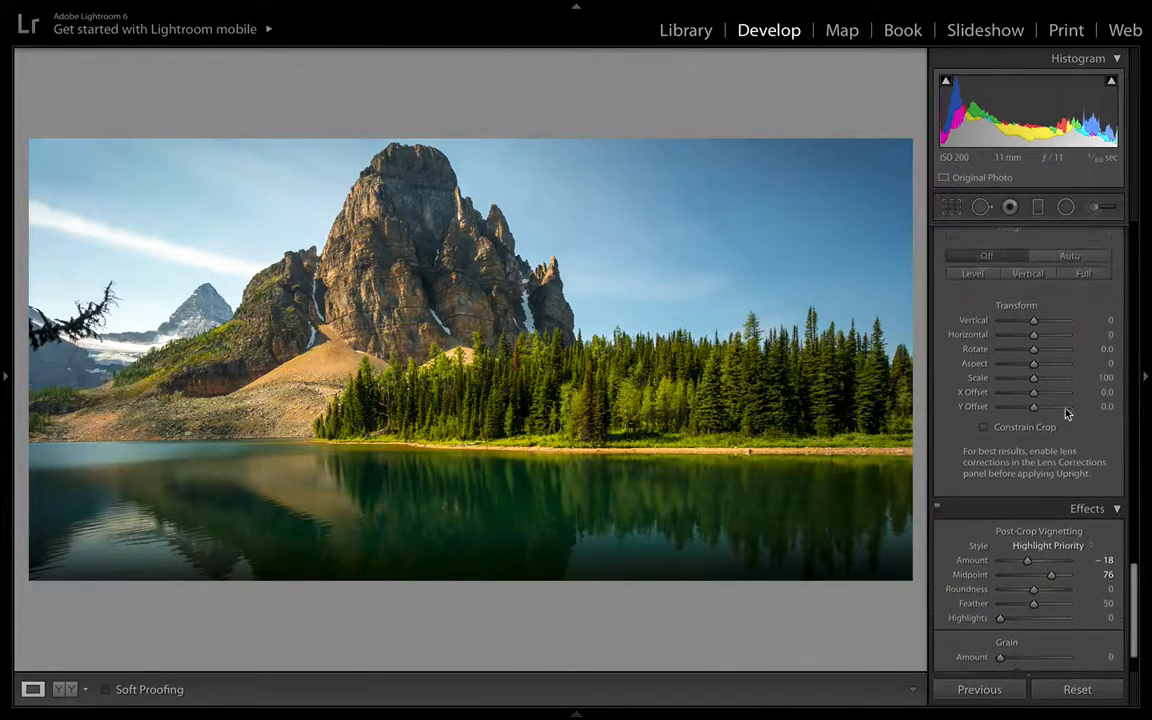
scroll(1067, 414, "up", 2)
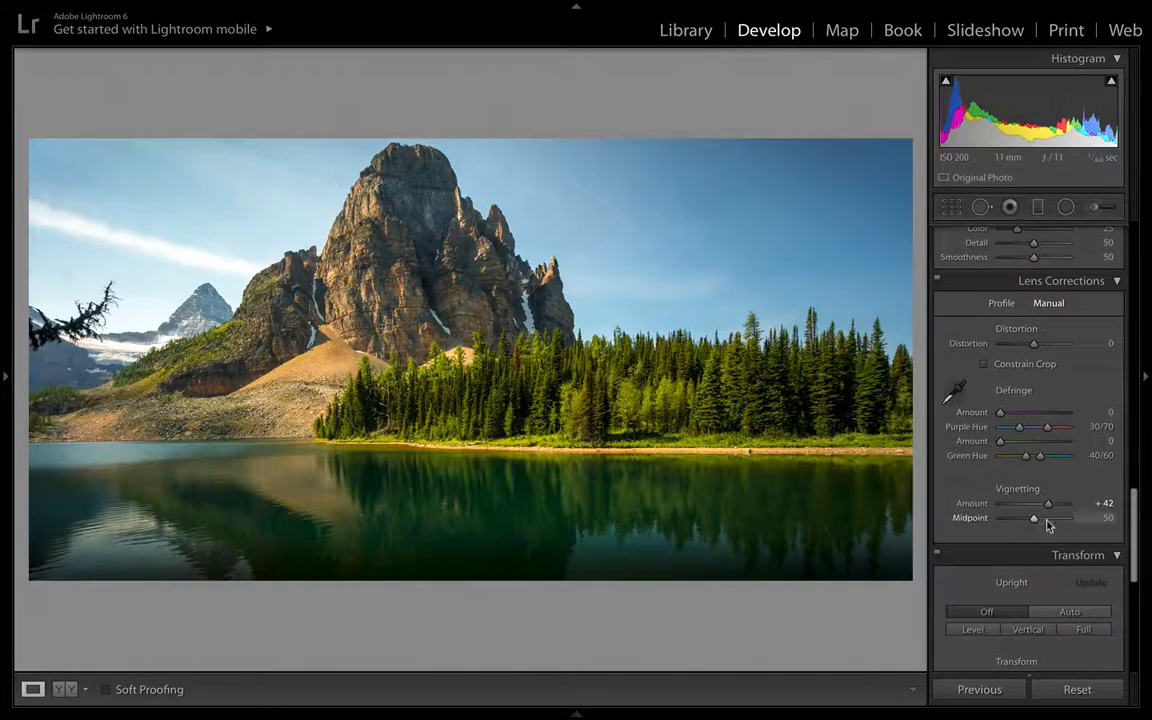
scroll(1080, 558, "down", 10)
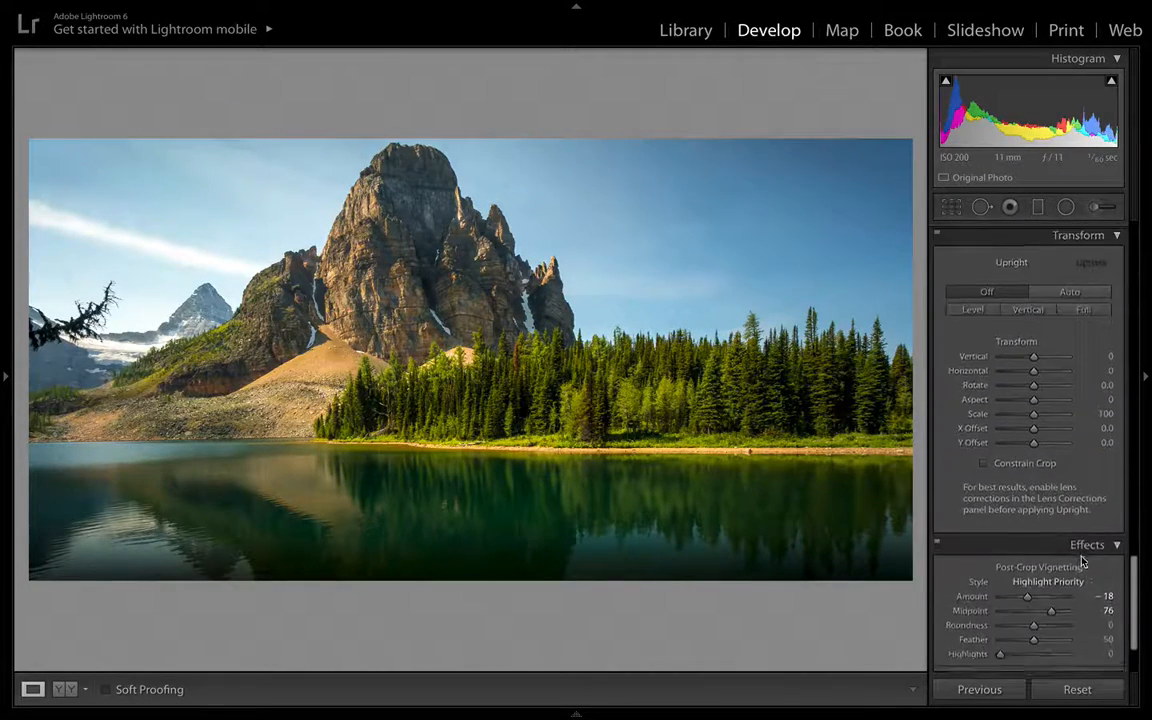
scroll(1059, 418, "up", 9)
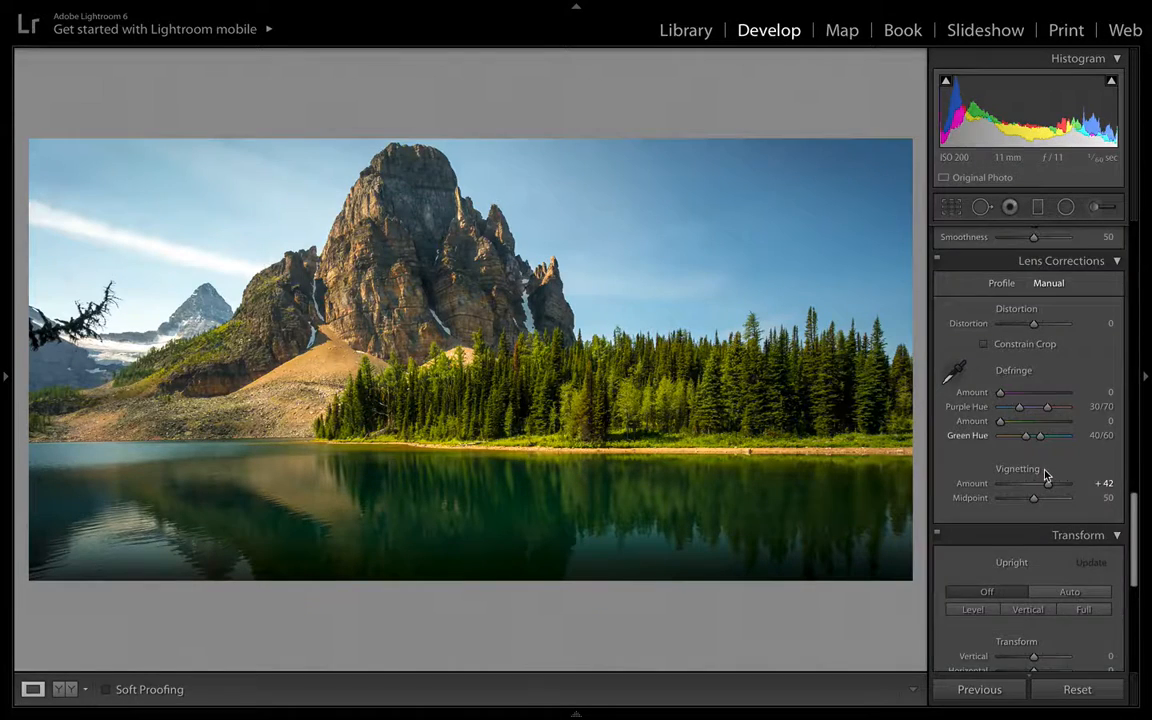
scroll(1046, 475, "down", 10)
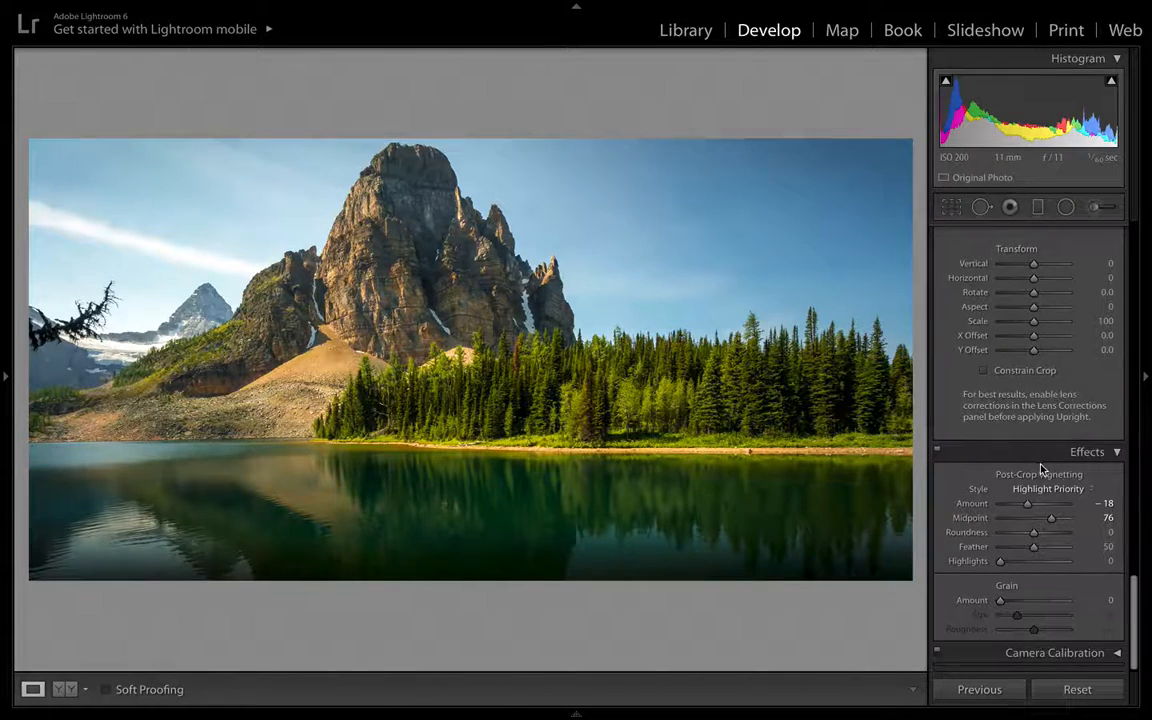
scroll(1040, 468, "up", 5)
scroll(1040, 468, "up", 5)
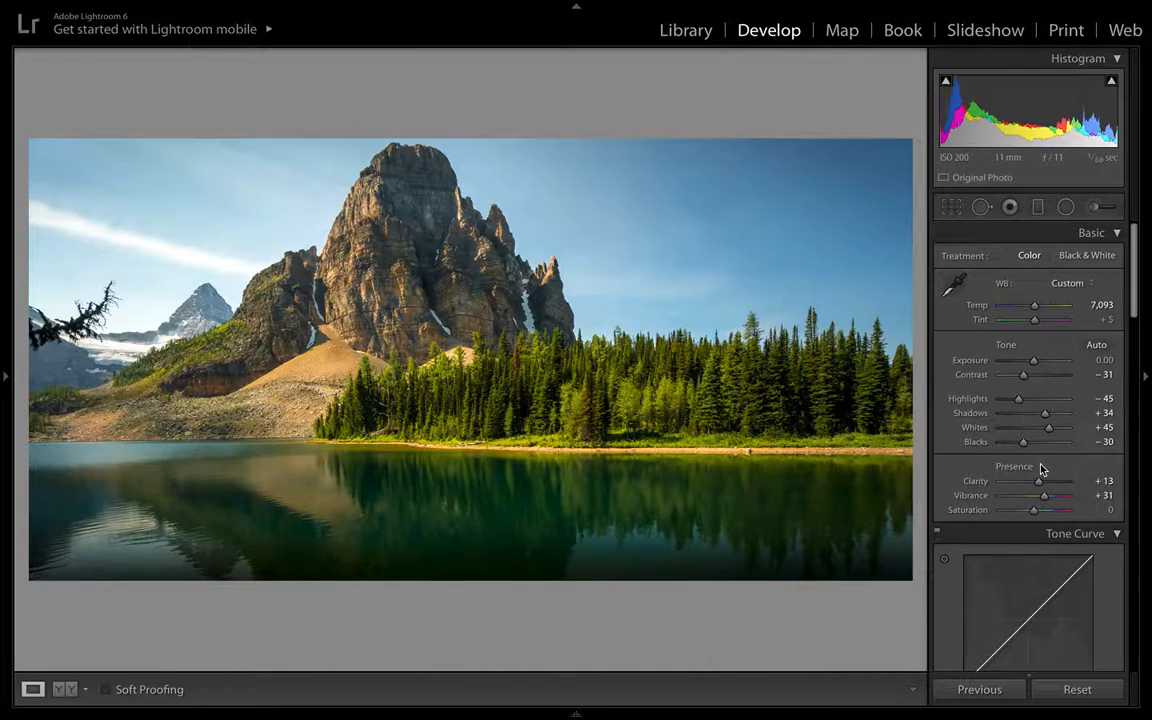
key("y")
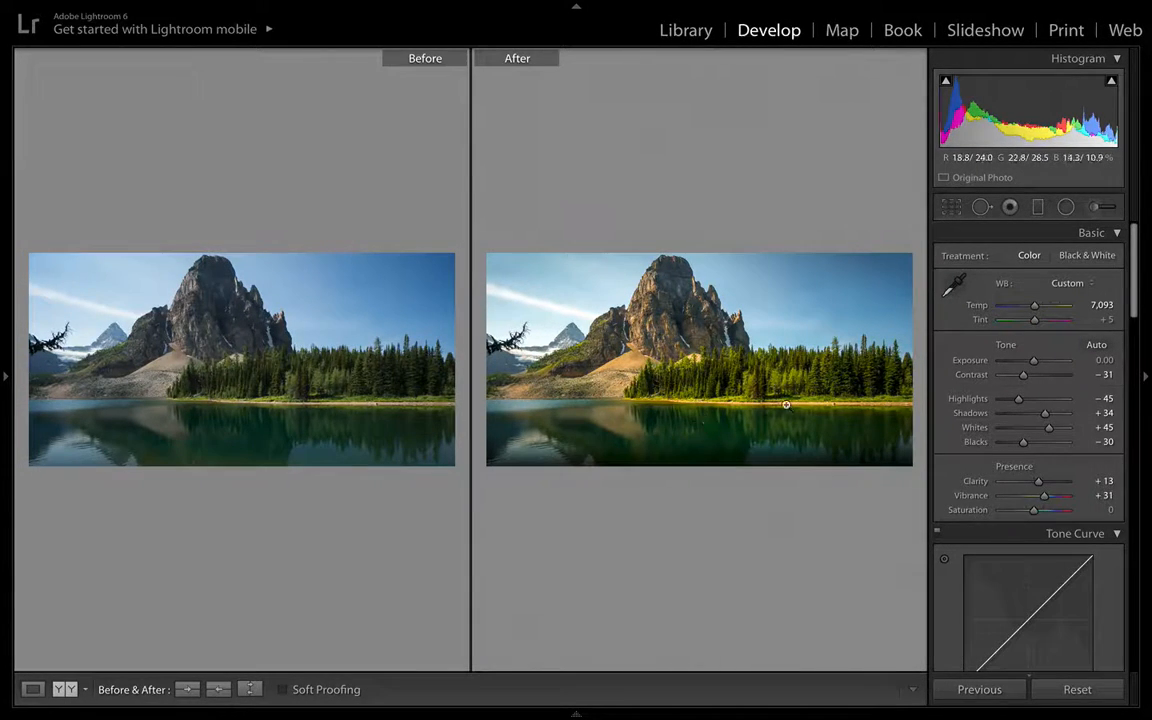
key("y")
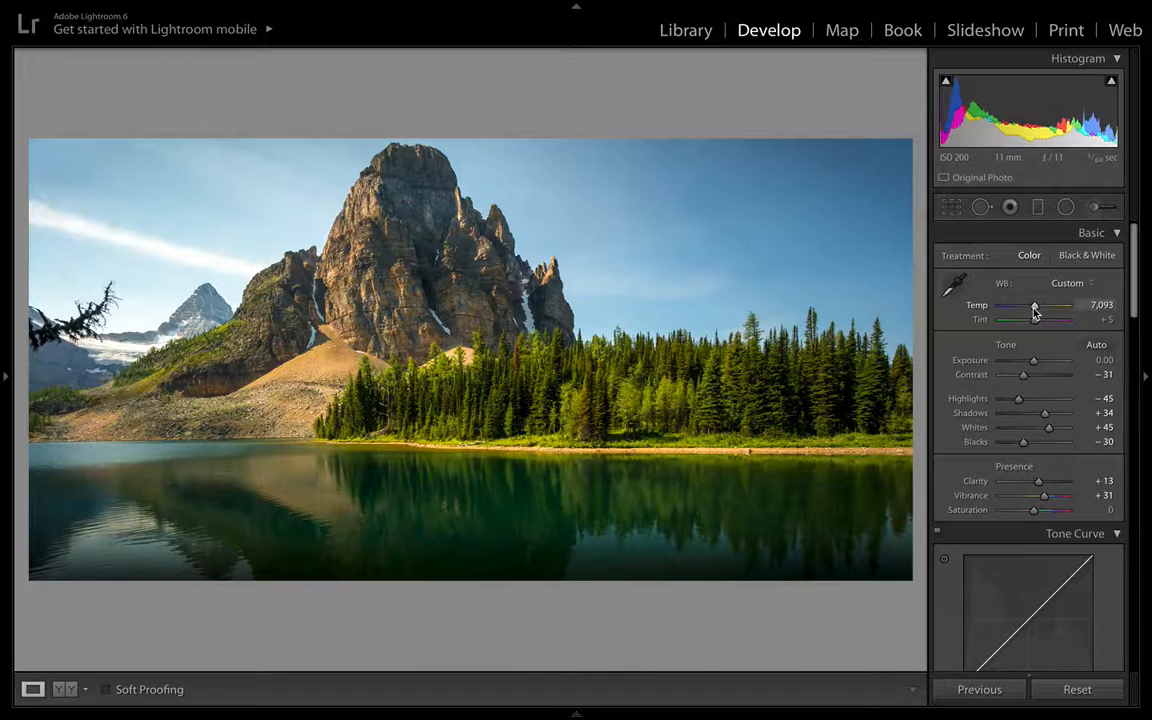
- Adjust the white balance Temp to 6,721
scroll(1035, 313, "down", 2)
scroll(1035, 313, "up", 1)
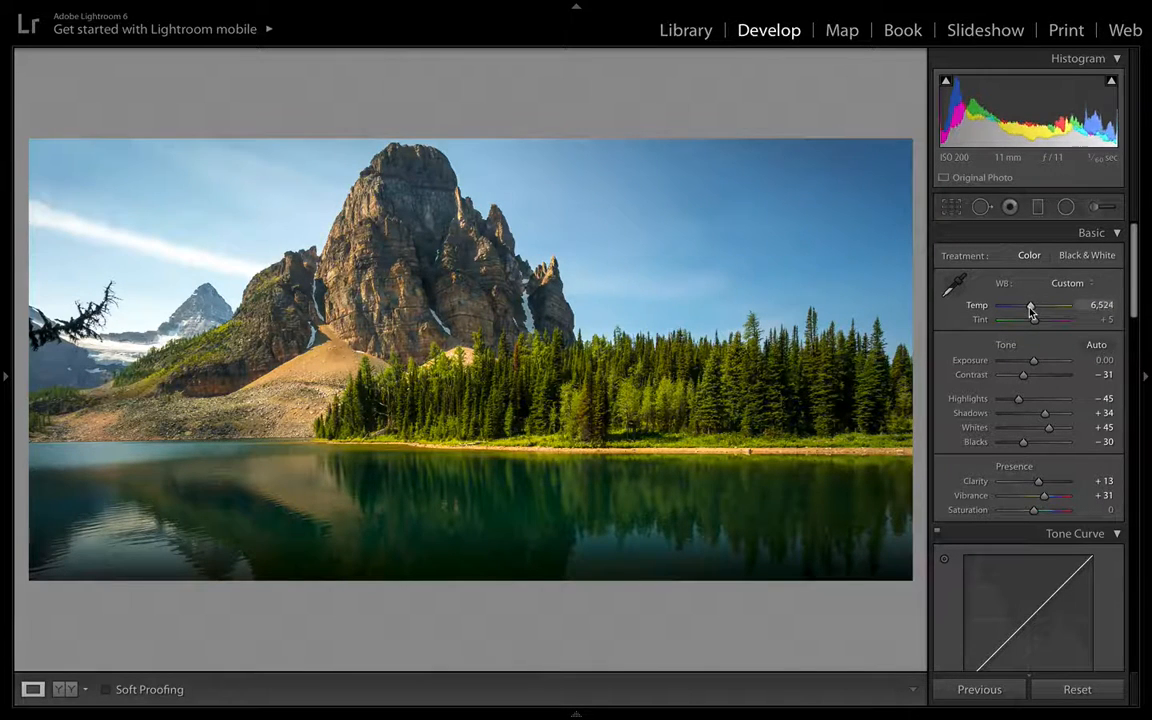
scroll(1038, 312, "up", 3)
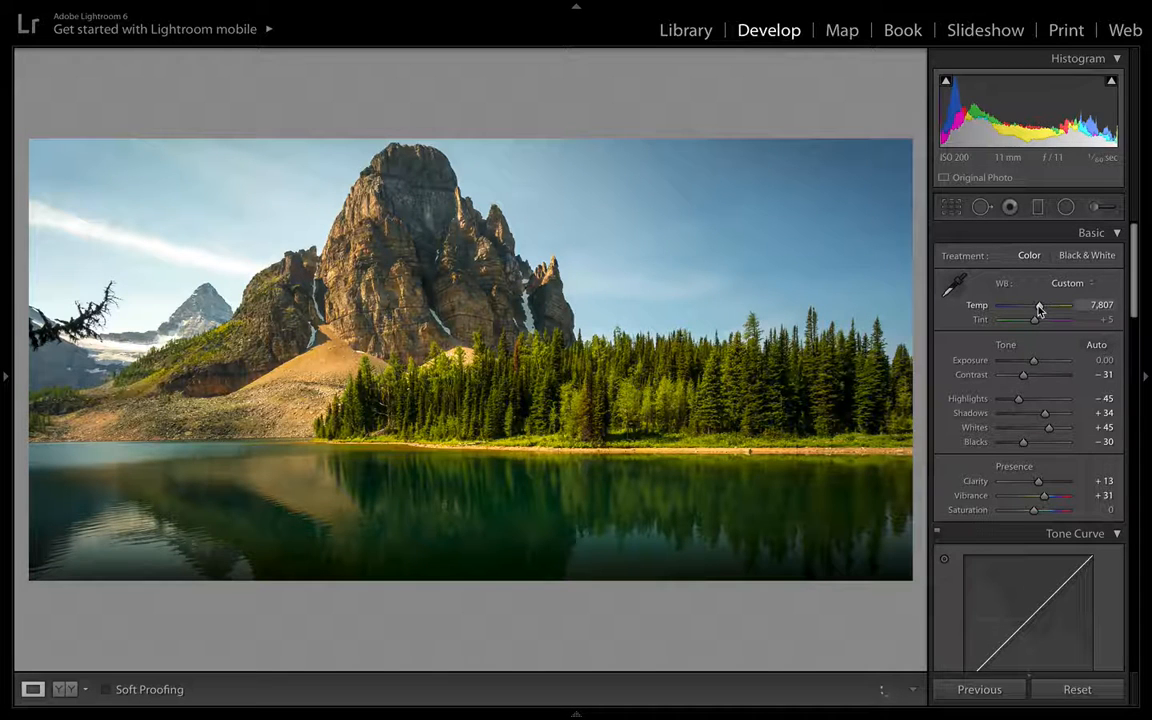
scroll(1037, 311, "up", 2)
scroll(1036, 311, "down", 2)
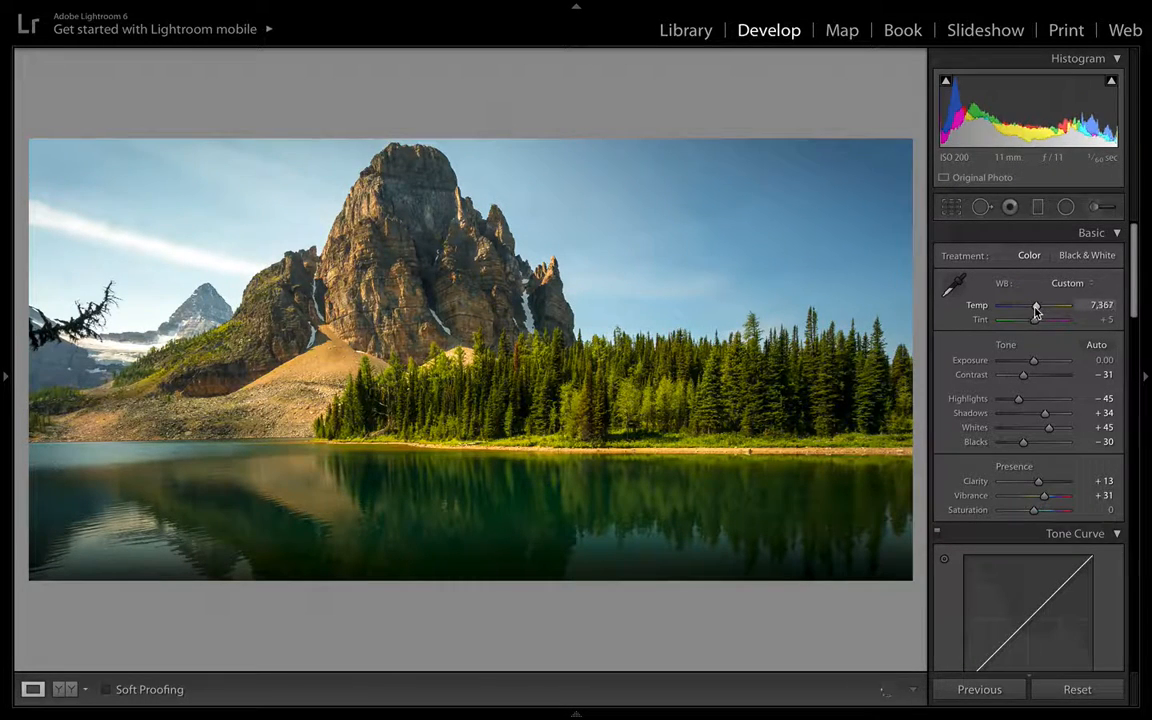
scroll(1036, 312, "down", 2)
scroll(1036, 312, "down", 2)
scroll(1034, 313, "down", 3)
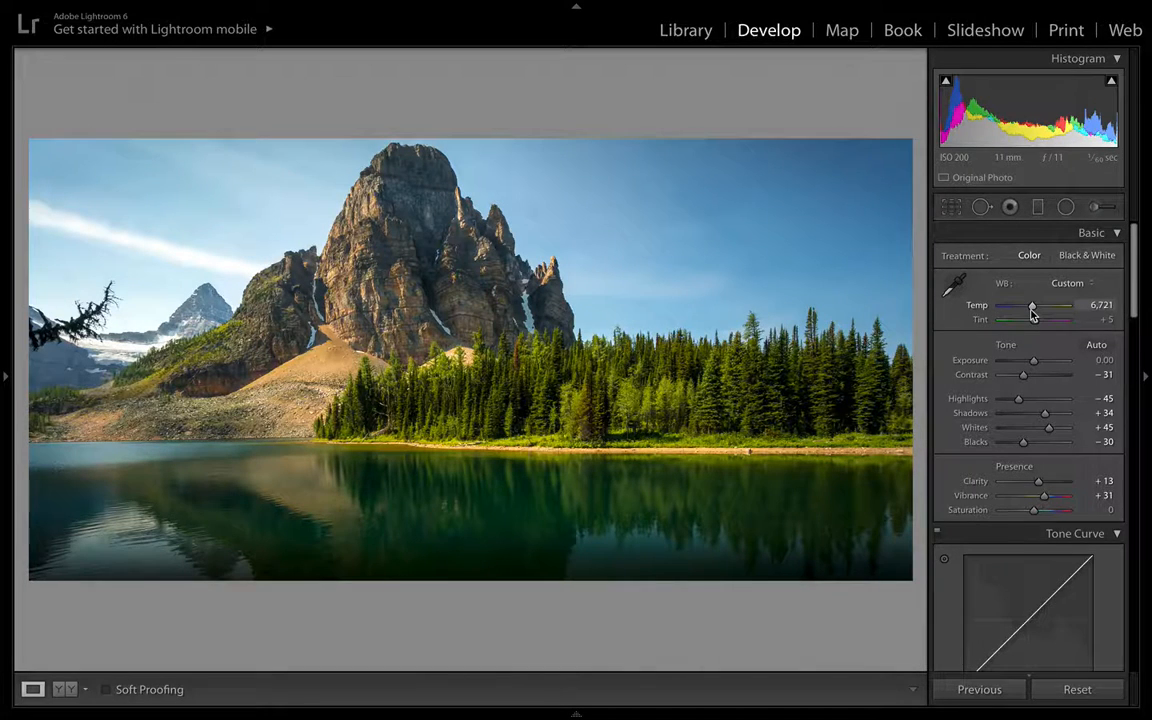
- Toggle between the before and after versions of the photo to compare the edits so far
key("y")
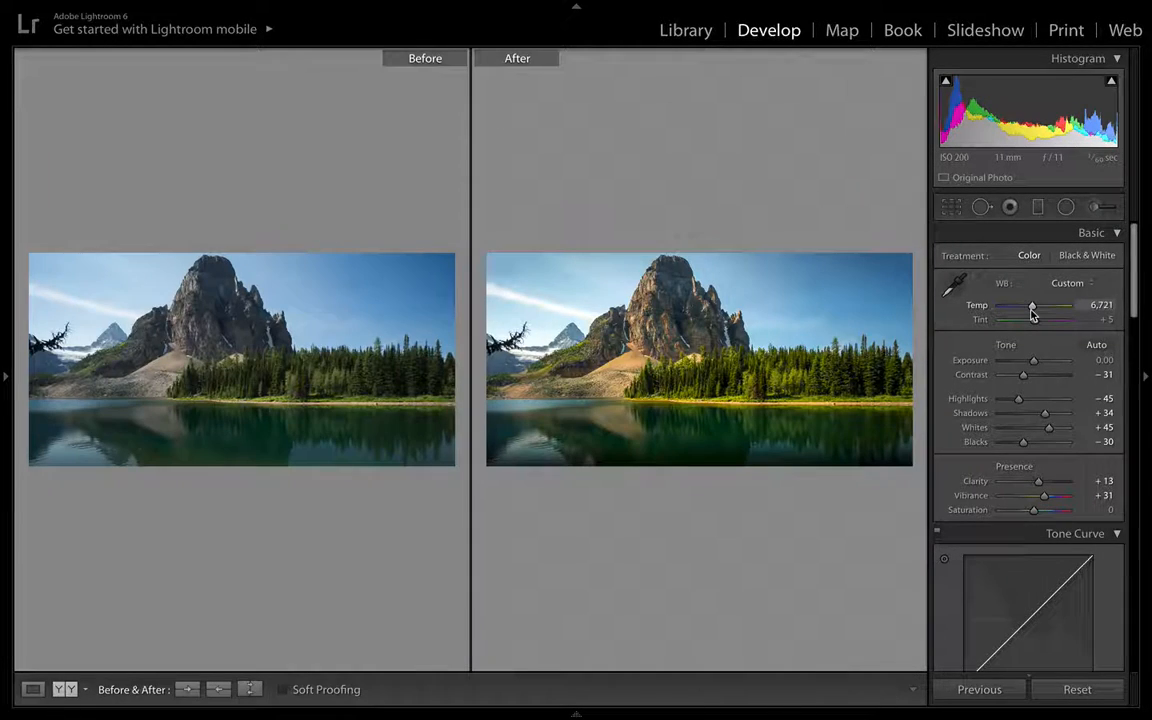
key("y")
key("backslash")
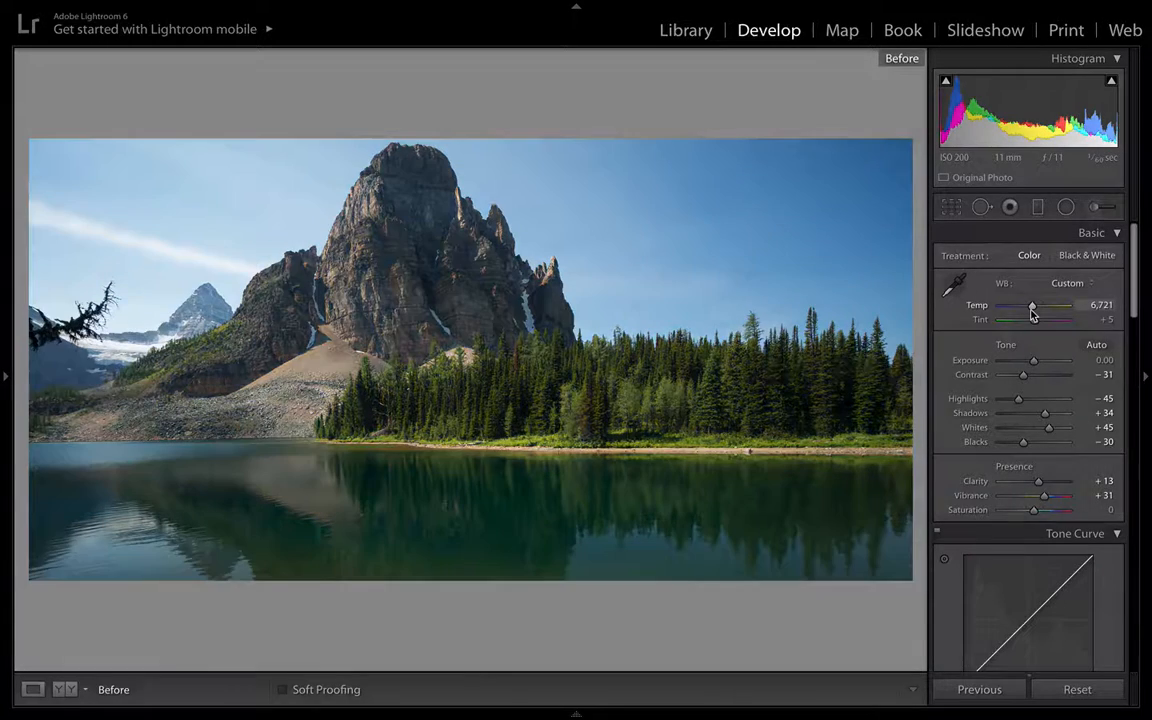
key("backslash")
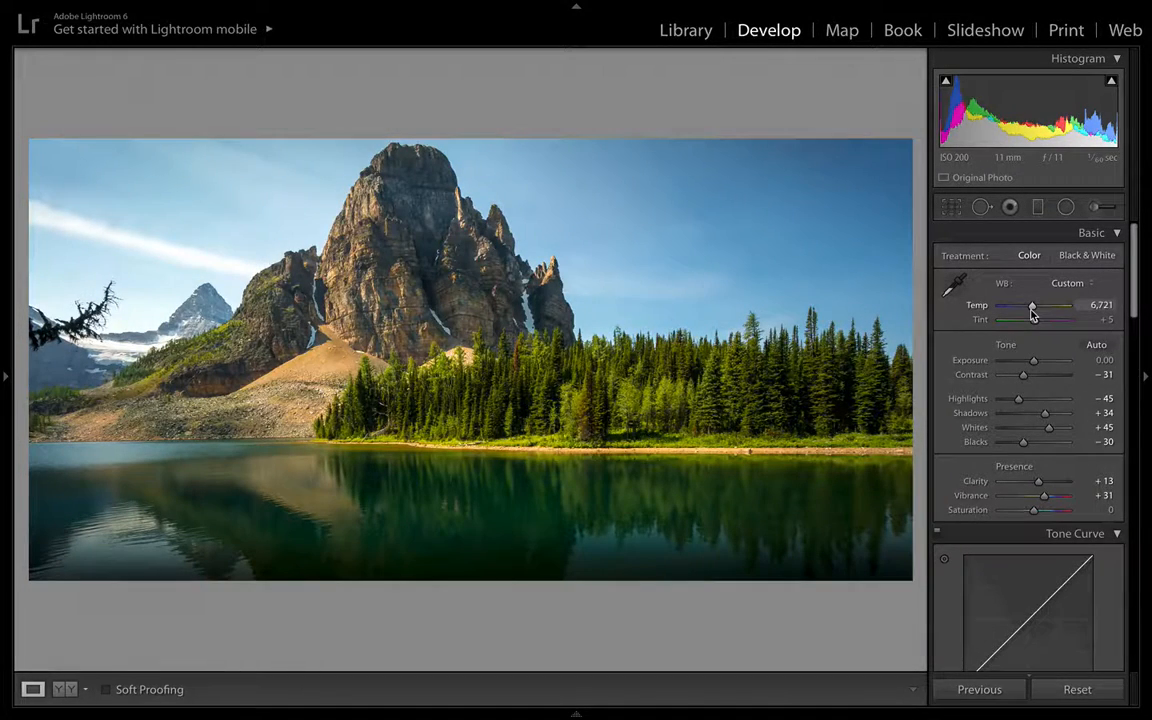
key("backslash")
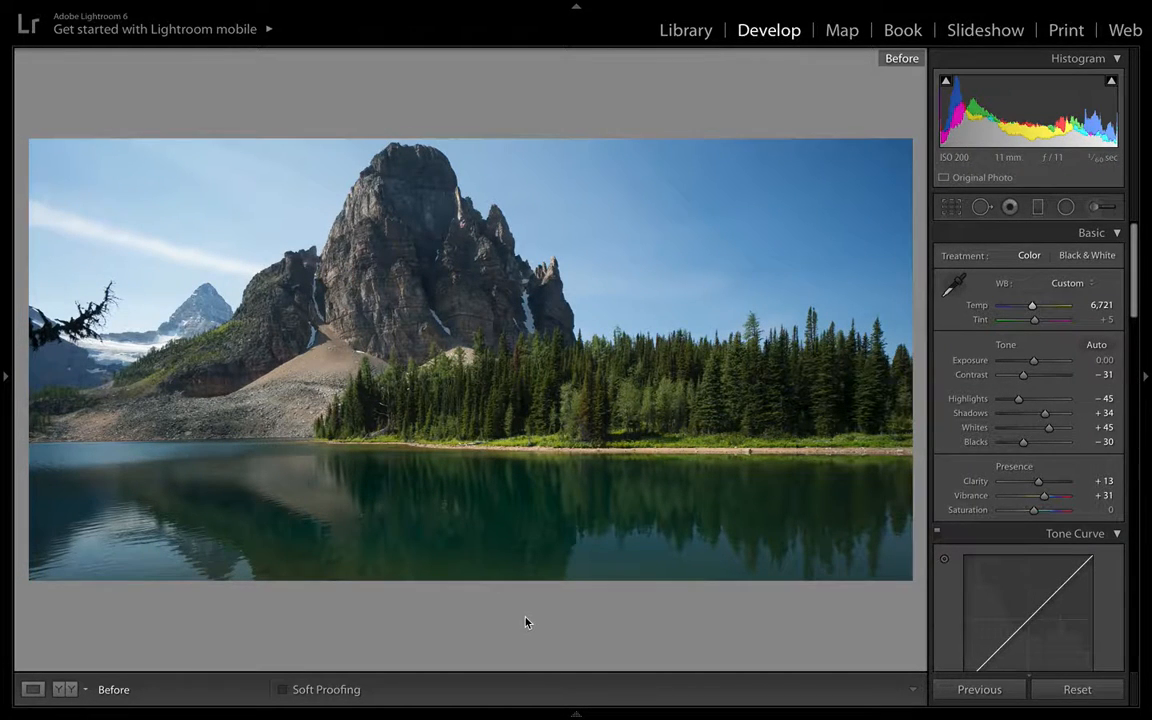
key("backslash")
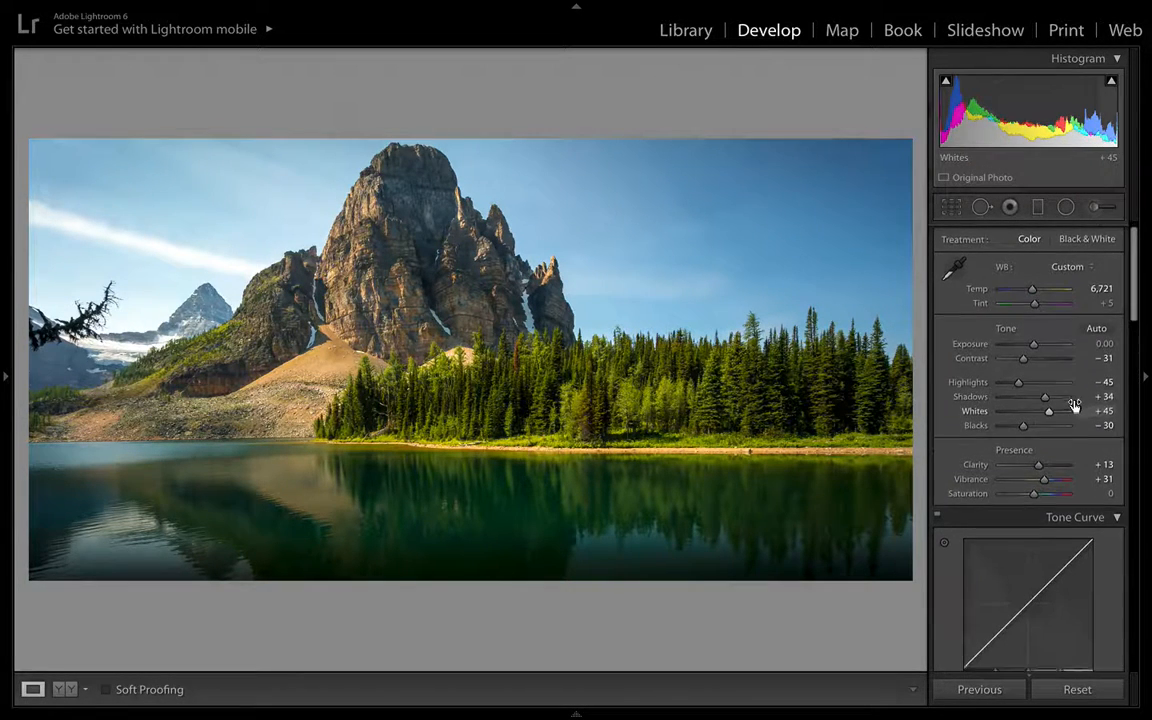
- Open the Adjustment Brush with the Extra Pop effect and set the brush Size to 22 and Flow to 69
left_click(1098, 209)
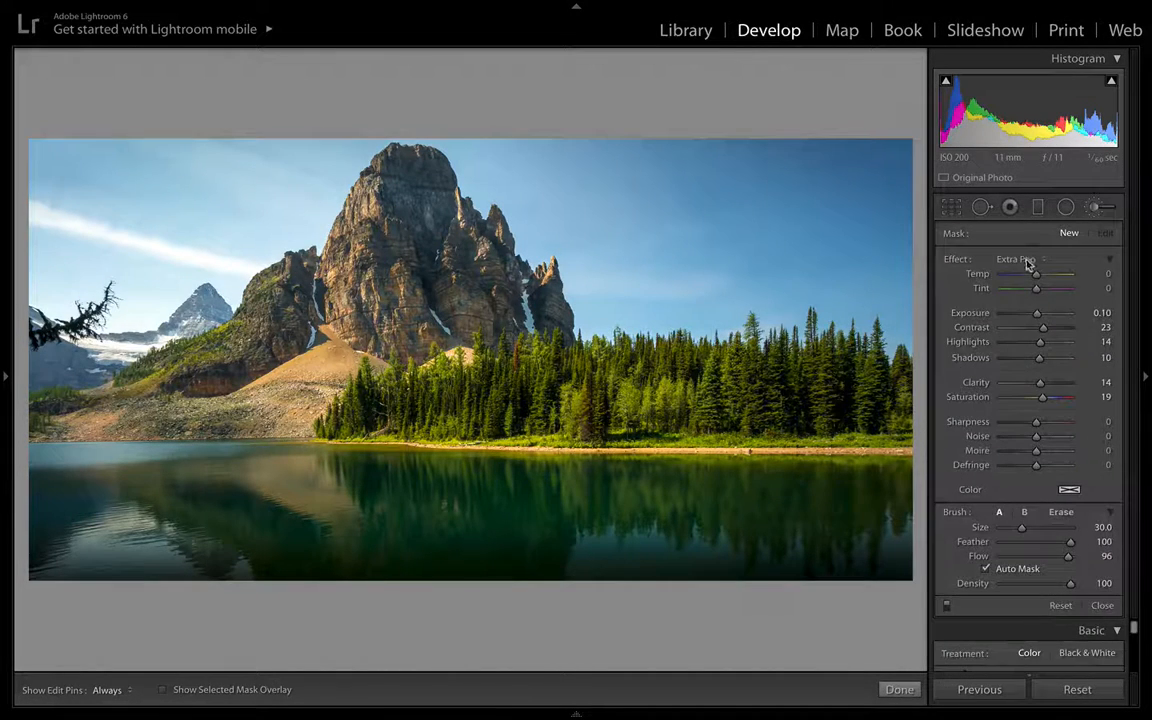
scroll(708, 450, "down", 4)
left_click_drag(1071, 563, 1034, 560)
left_click_drag(1072, 560, 1075, 558)
left_click_drag(1071, 557, 1036, 558)
left_click_drag(1036, 556, 1048, 556)
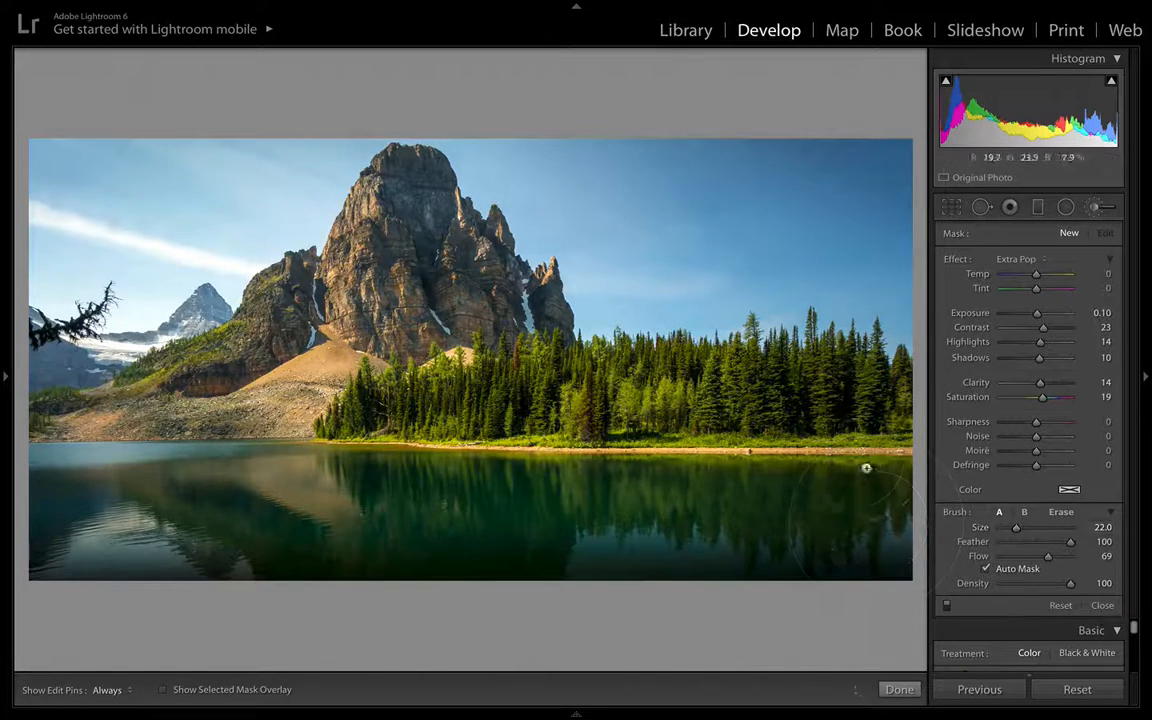
- Toggle the edit pins and the selected mask overlay to inspect the area painted with the brush
key("h")
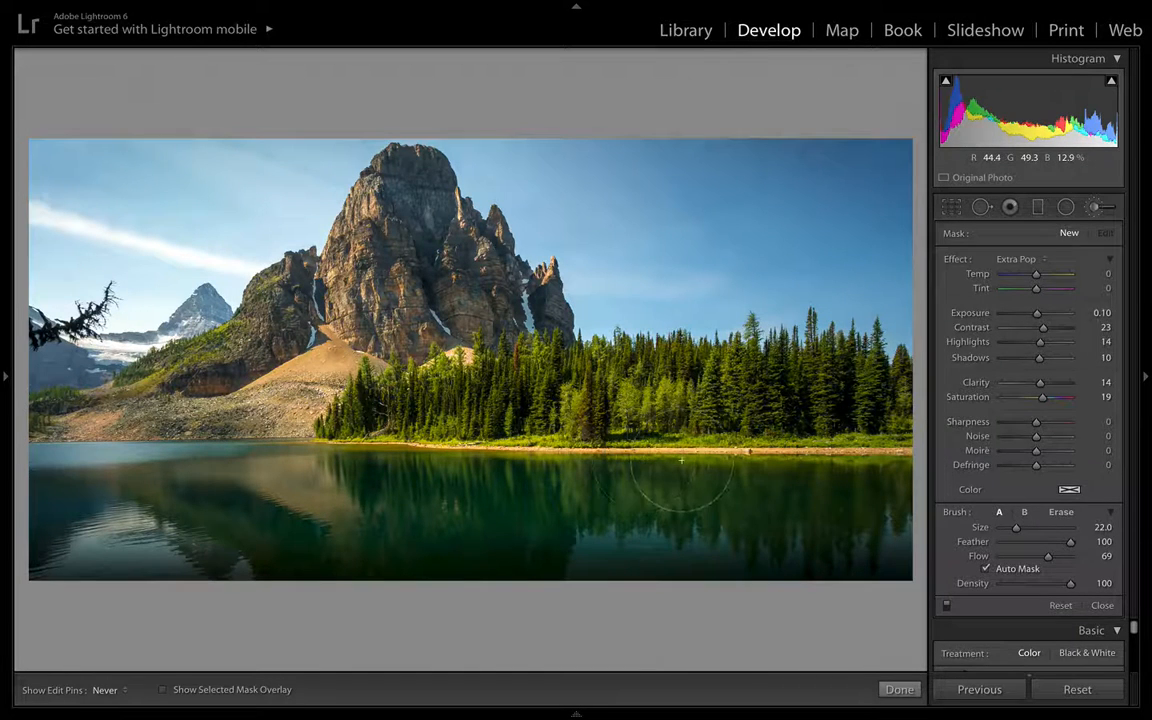
key("h")
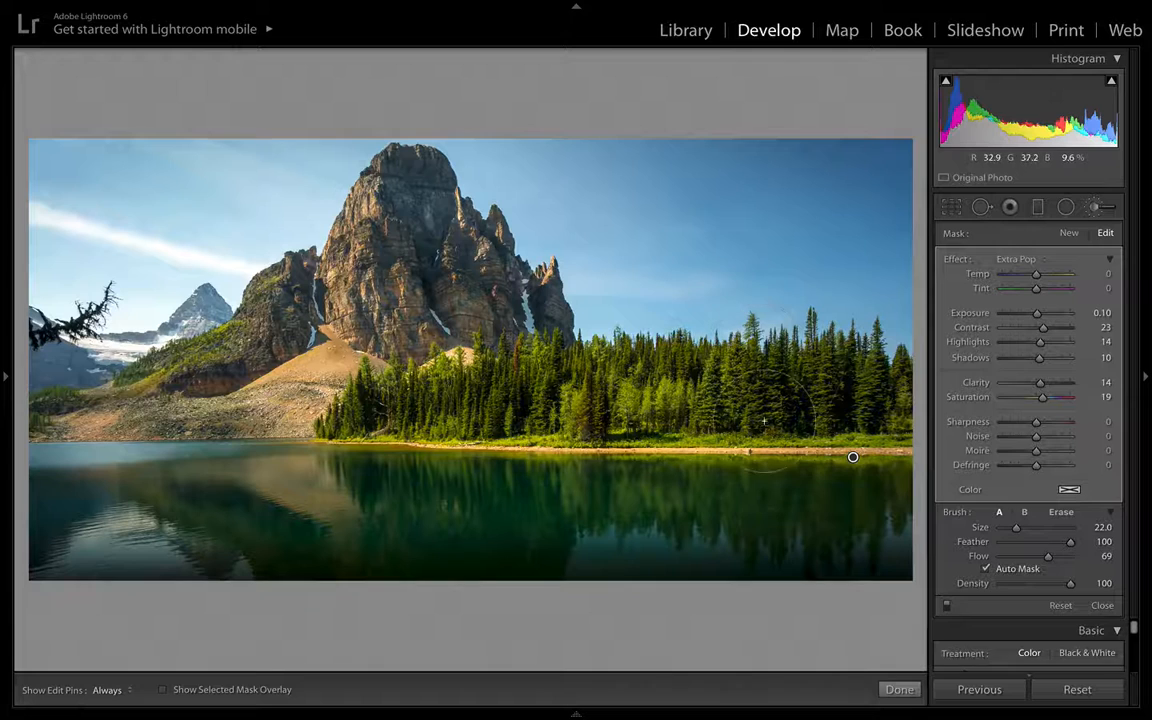
key("h")
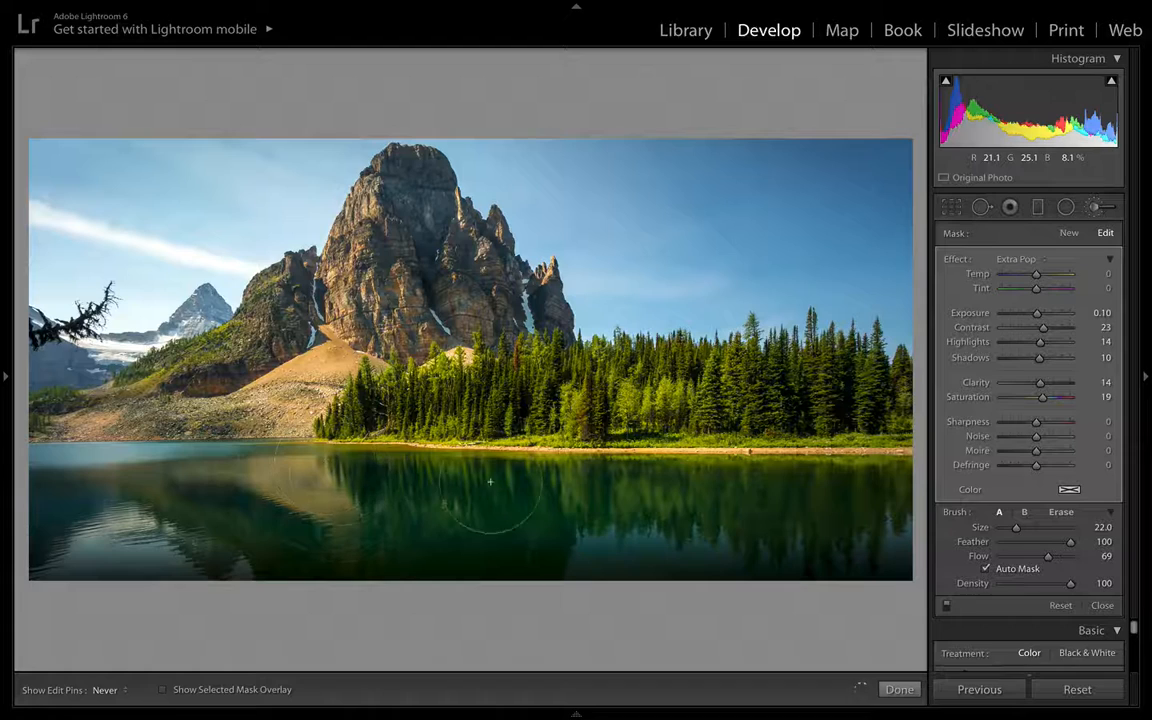
key("h")
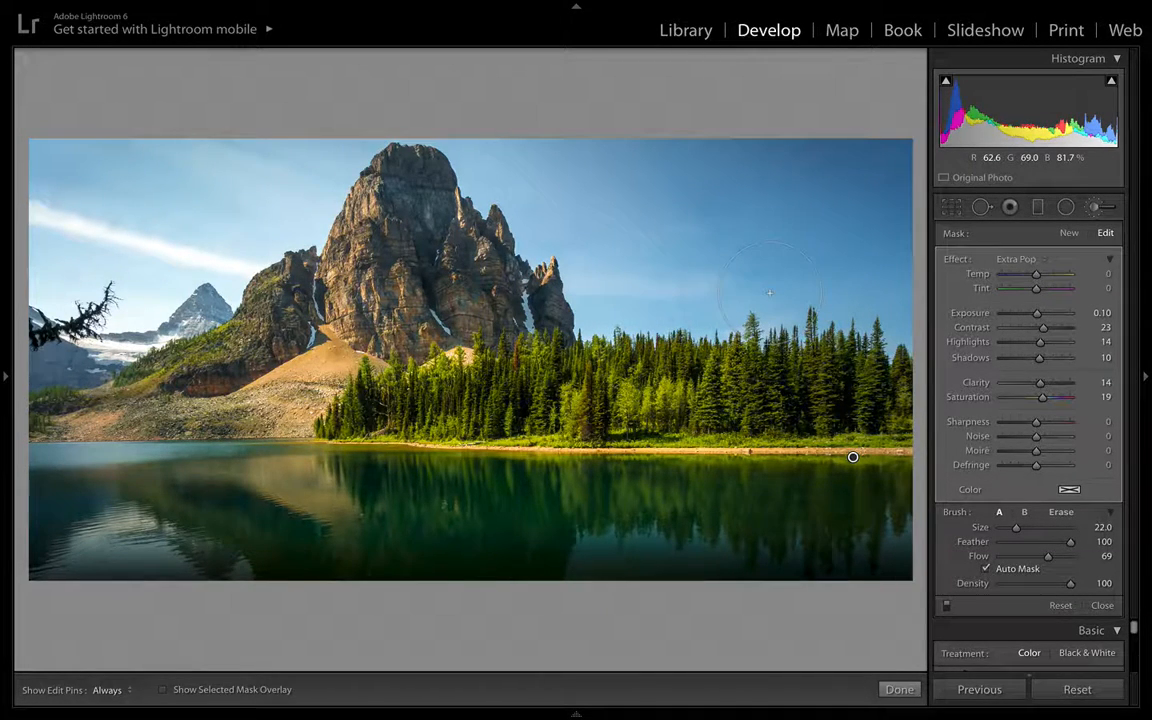
key("o")
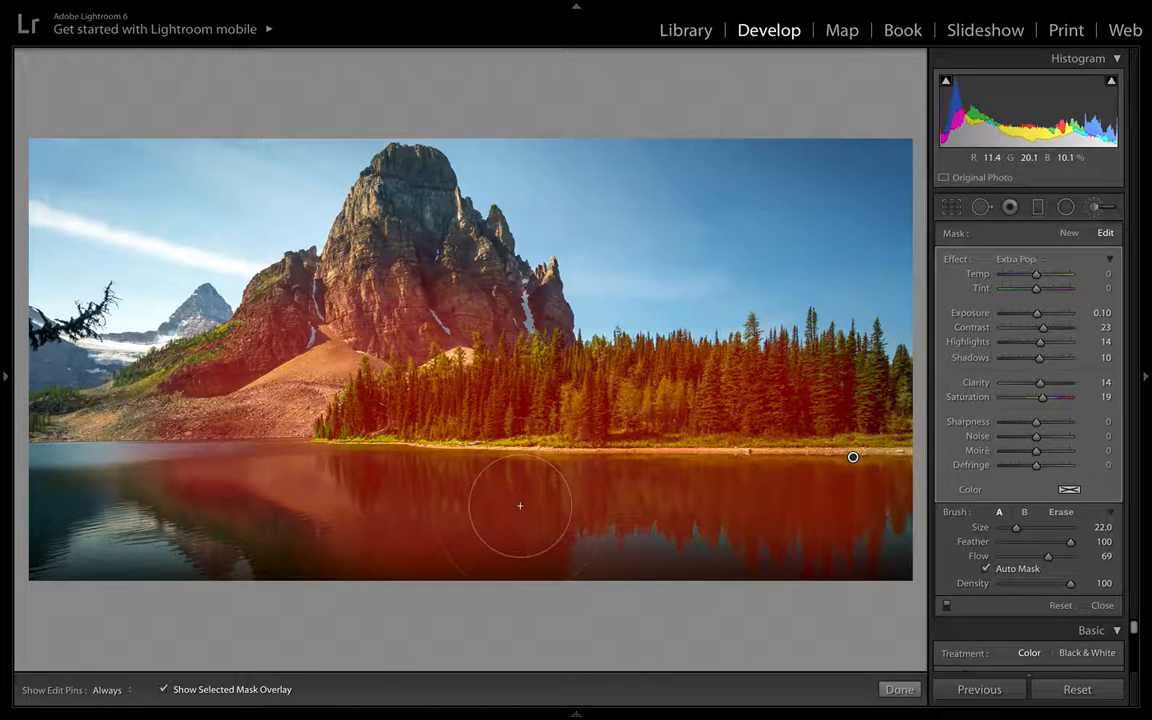
key("h")
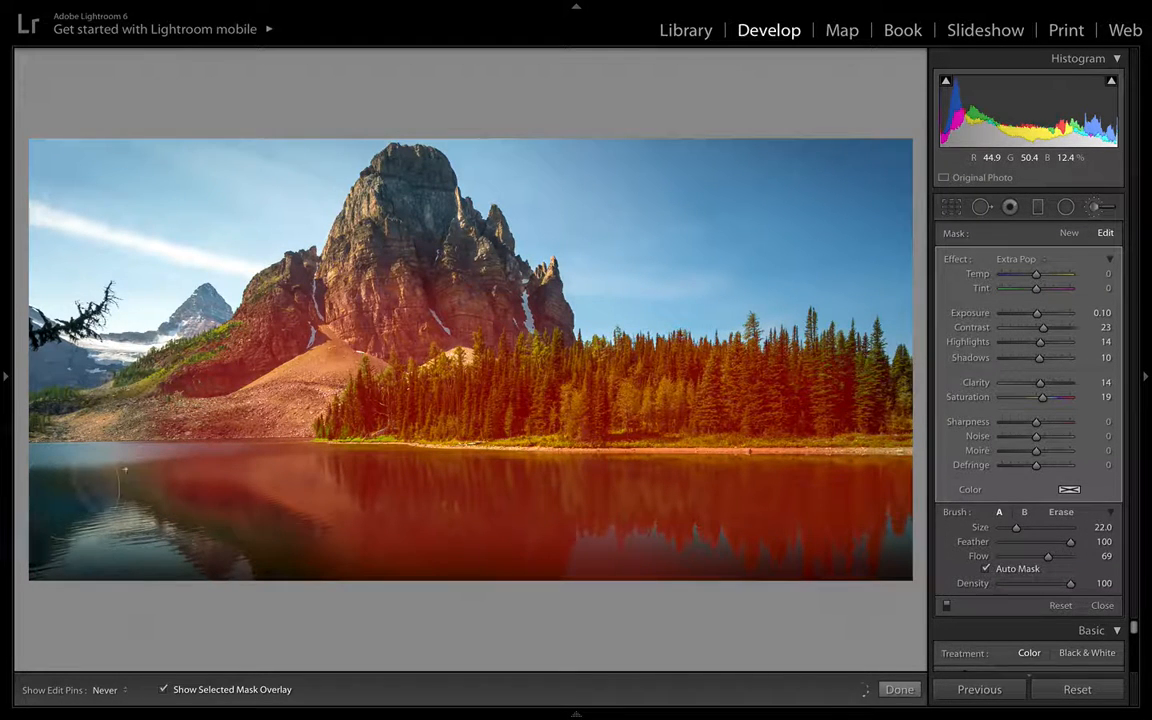
key("h")
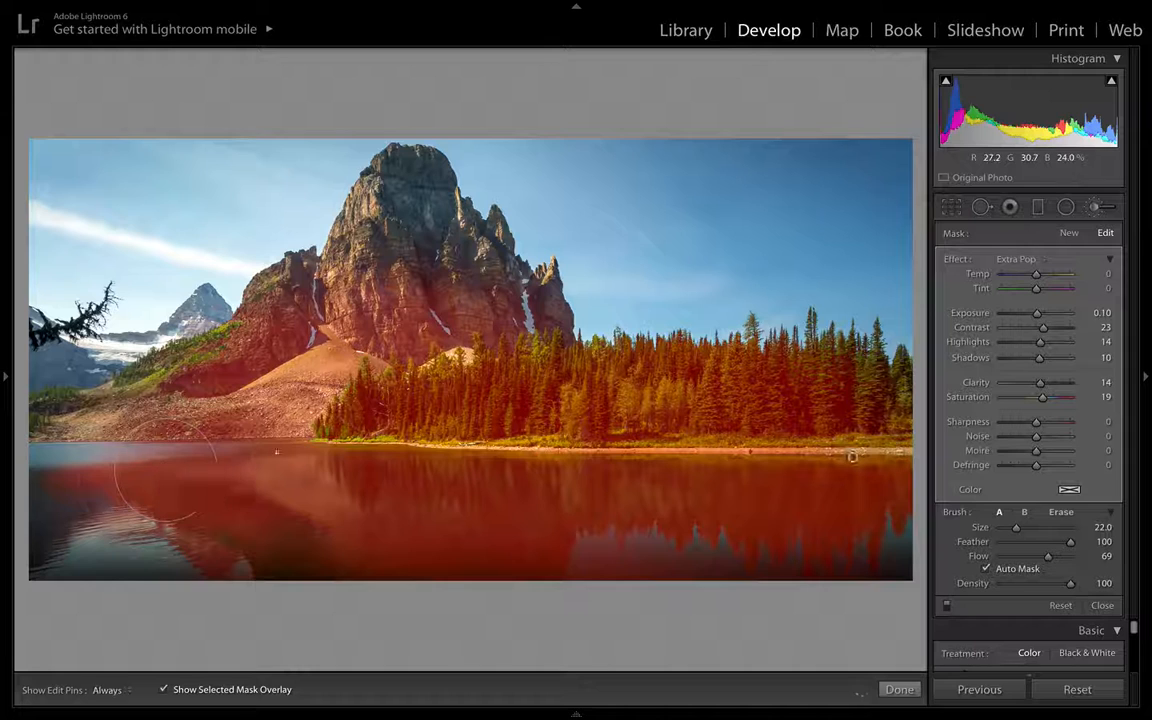
- Paint a brush stroke into the sky, then erase it again with the brush's Erase mode
left_click_drag(590, 240, 558, 219)
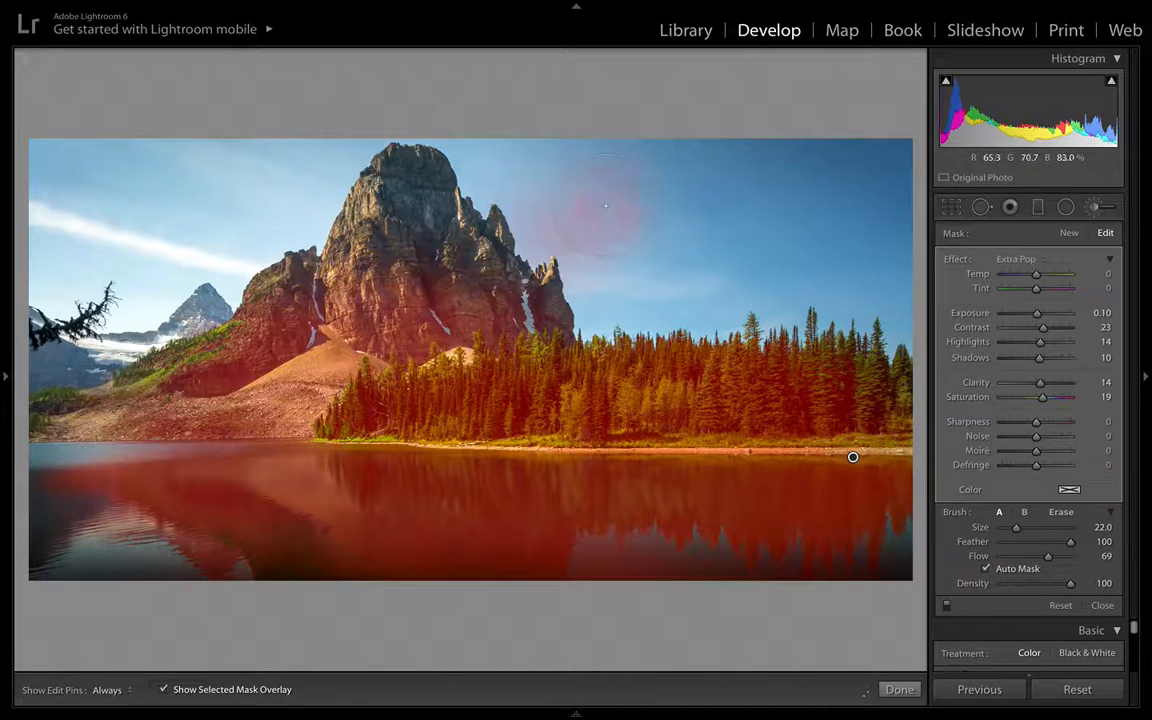
key("h")
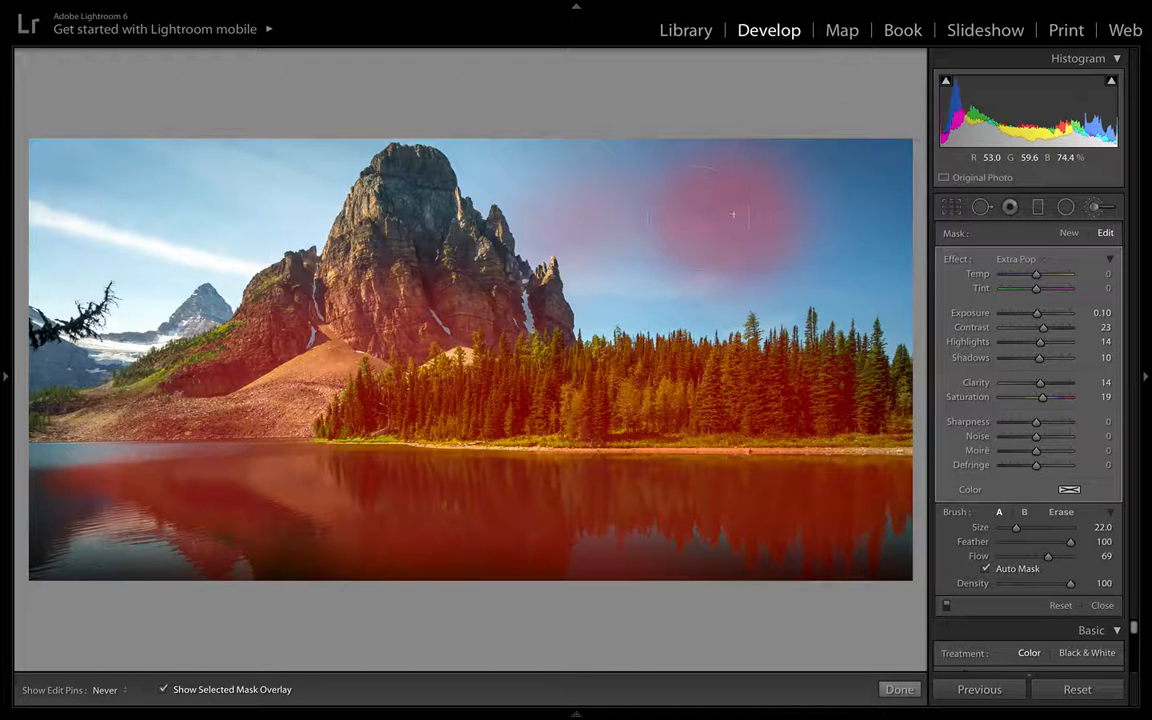
key("h")
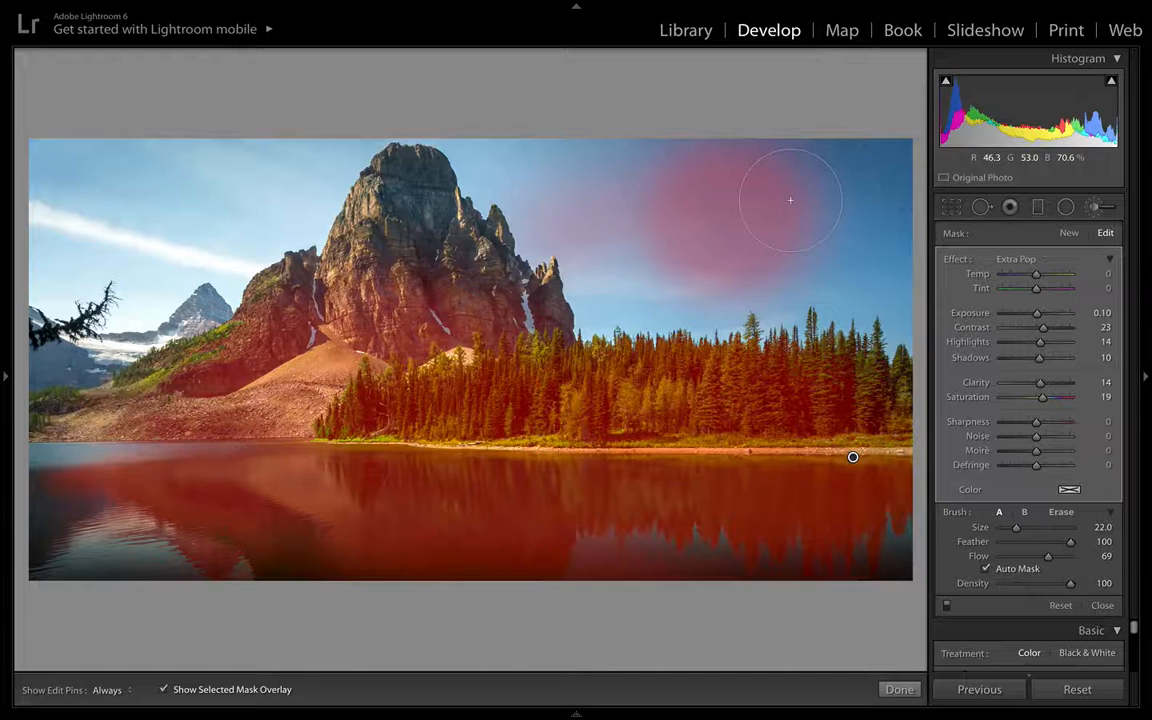
key("alt")
key("h")
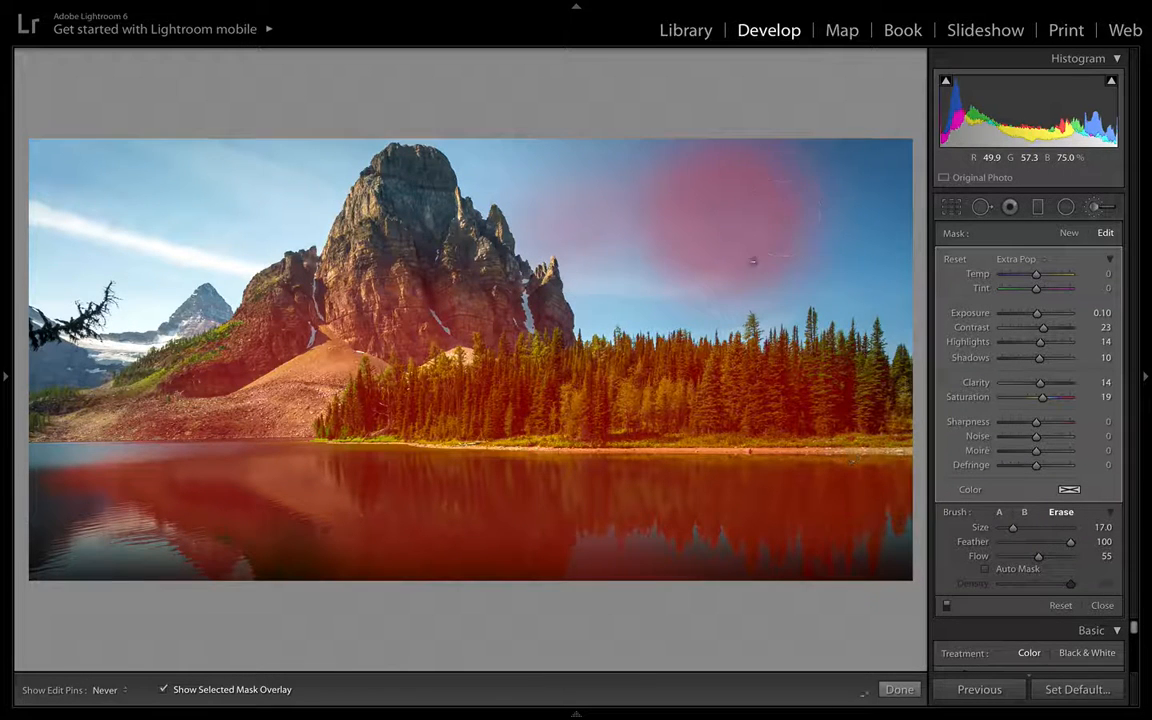
mouse_move(671, 238)
left_mouse_down()
mouse_move(748, 203)
mouse_move(695, 182)
mouse_move(768, 196)
mouse_move(780, 238)
mouse_move(797, 172)
mouse_move(695, 216)
mouse_move(747, 226)
mouse_move(674, 223)
mouse_move(657, 163)
mouse_move(585, 190)
mouse_move(672, 225)
mouse_move(784, 214)
mouse_move(721, 228)
mouse_move(726, 241)
mouse_move(722, 187)
mouse_move(668, 189)
mouse_move(624, 253)
mouse_move(765, 229)
mouse_move(800, 198)
left_mouse_up()
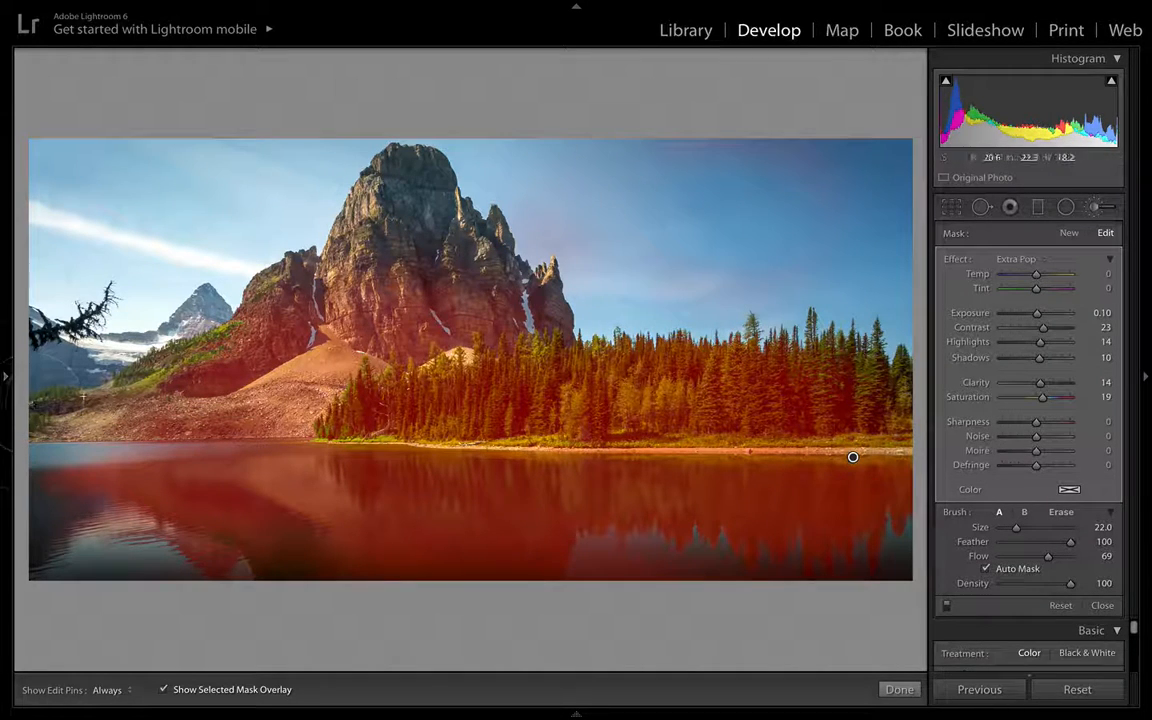
- Extend the brush mask over the lower mountain slope and hide the mask overlay
mouse_move(300, 318)
left_mouse_down()
mouse_move(320, 236)
mouse_move(352, 274)
mouse_move(451, 299)
mouse_move(405, 362)
mouse_move(720, 376)
mouse_move(824, 413)
mouse_move(462, 356)
mouse_move(327, 378)
left_mouse_up()
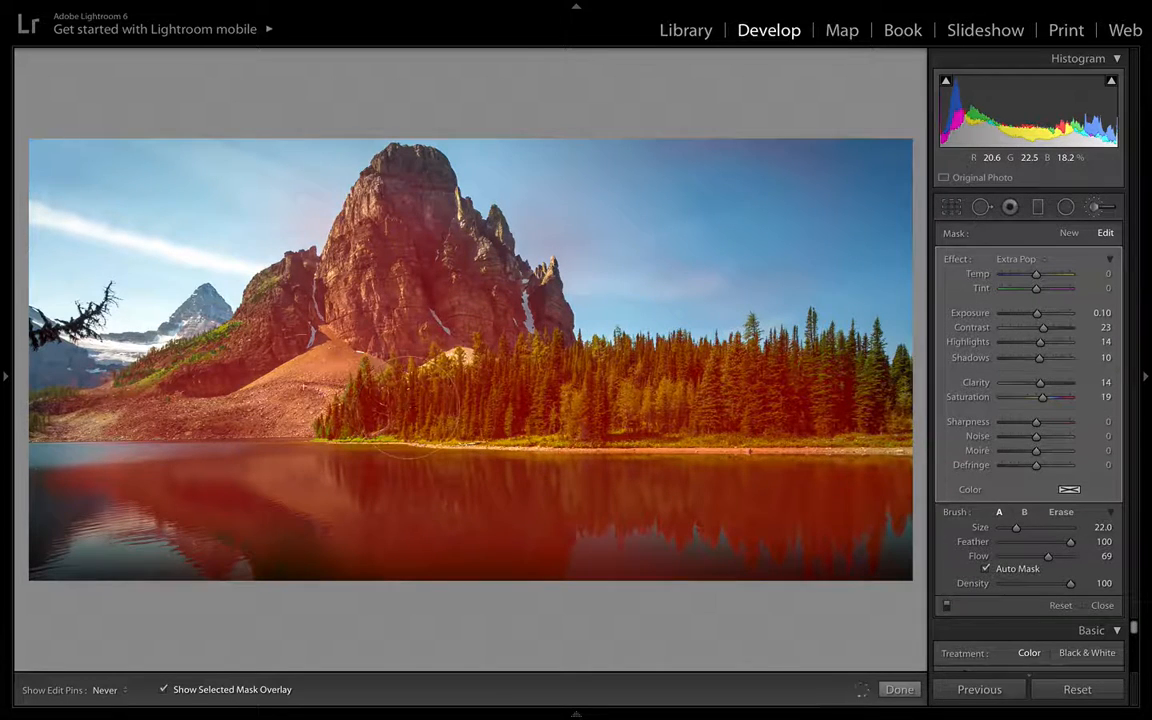
key("h")
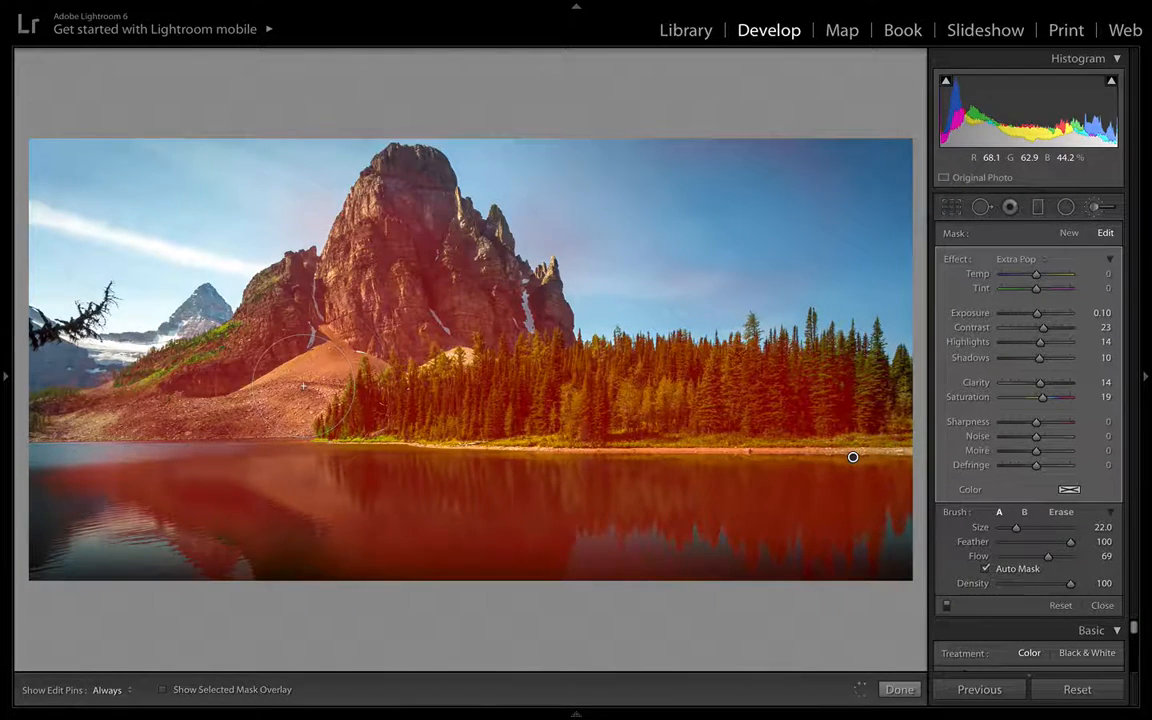
key("o")
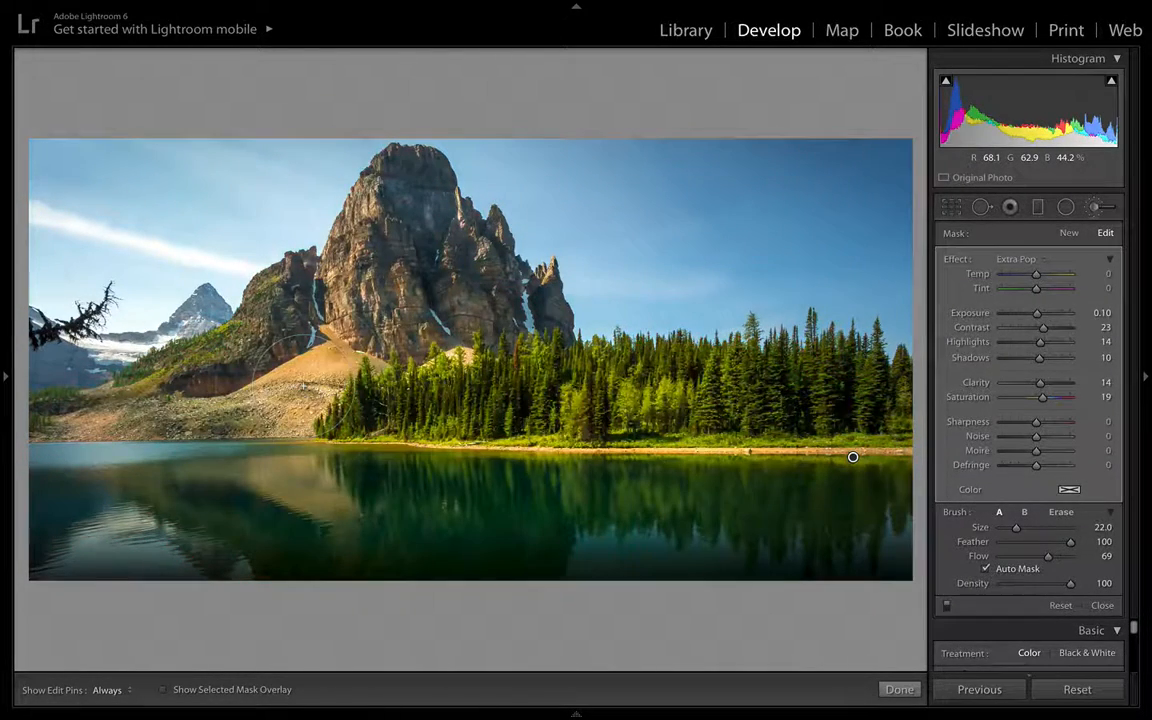
- Switch the brush adjustment off and on repeatedly to compare its effect on the photo
left_click(947, 607)
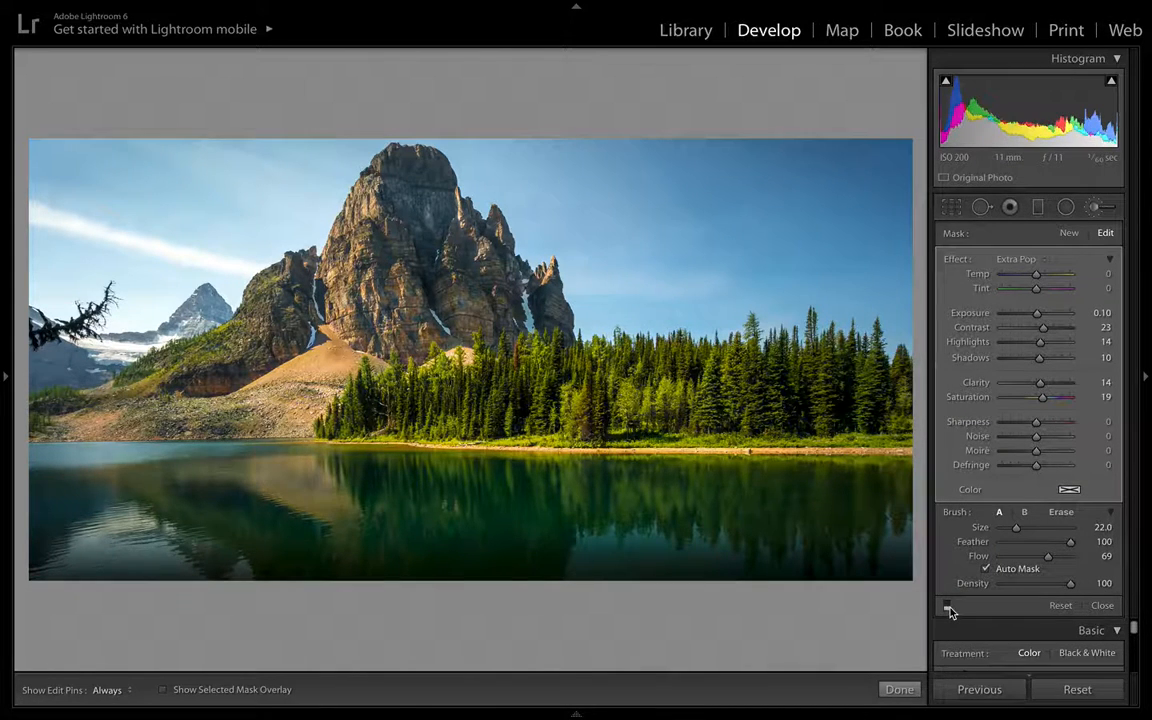
left_click(947, 607)
left_click(949, 608)
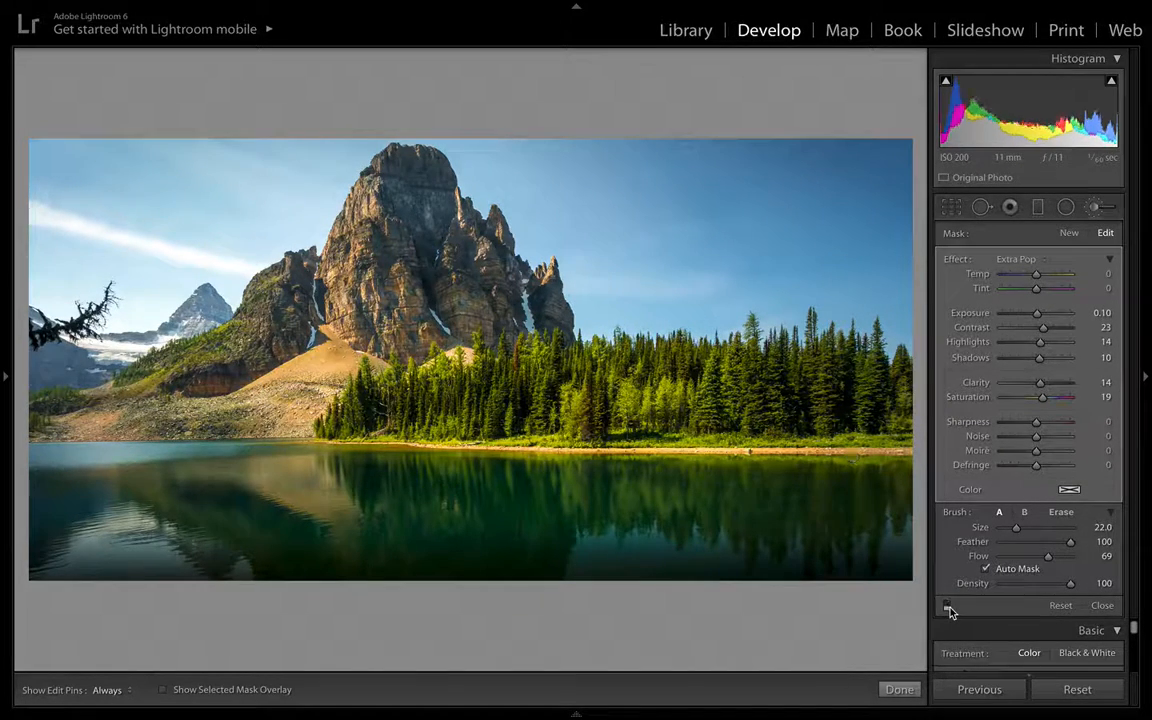
left_click(949, 608)
left_click(949, 608)
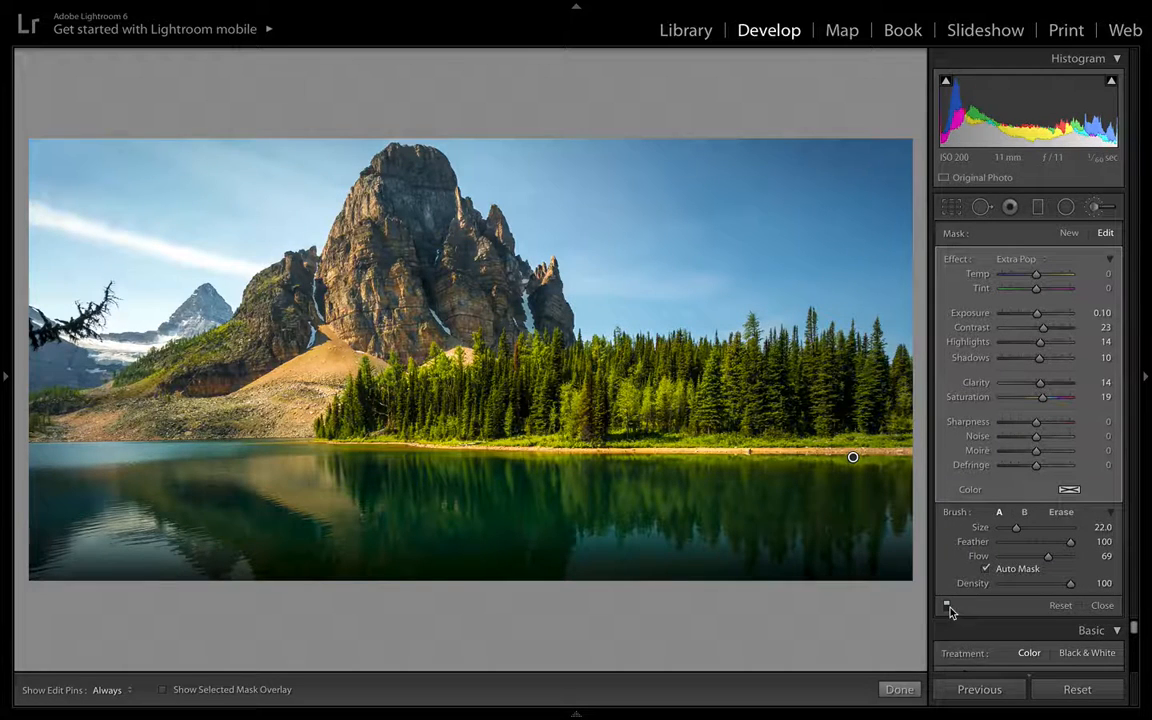
left_click(949, 608)
- Set the brush adjustment's Temp to −9 and close the Adjustment Brush
left_click_drag(1038, 275, 1034, 277)
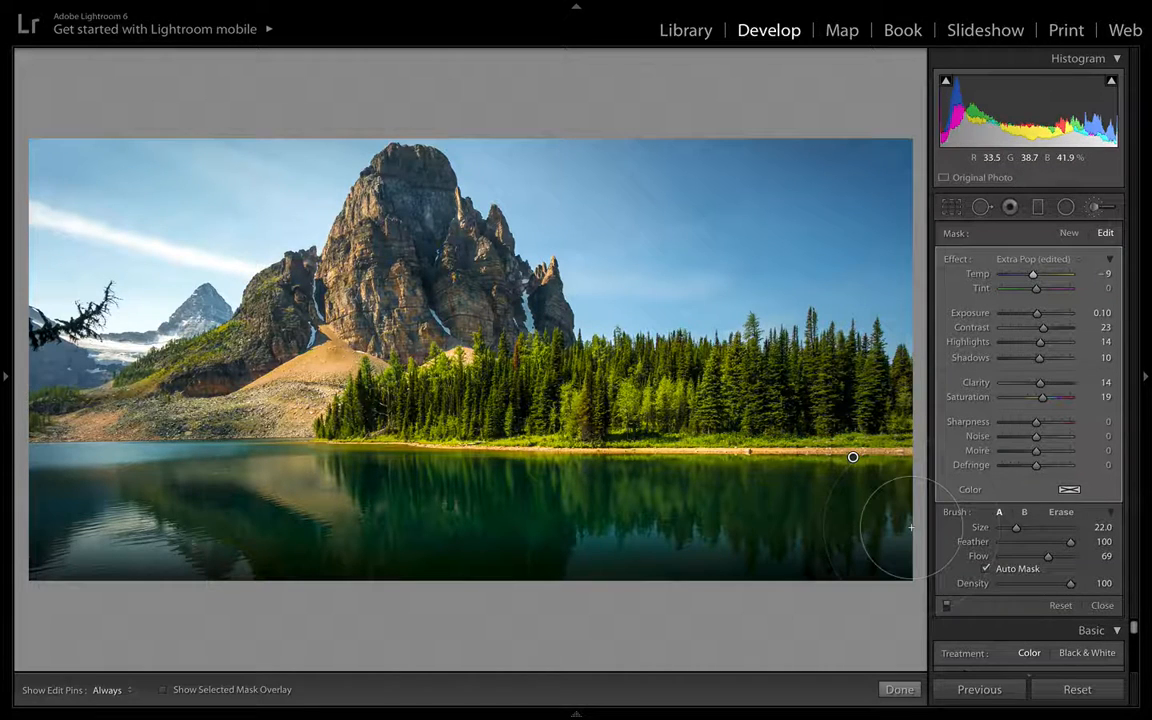
left_click(897, 689)
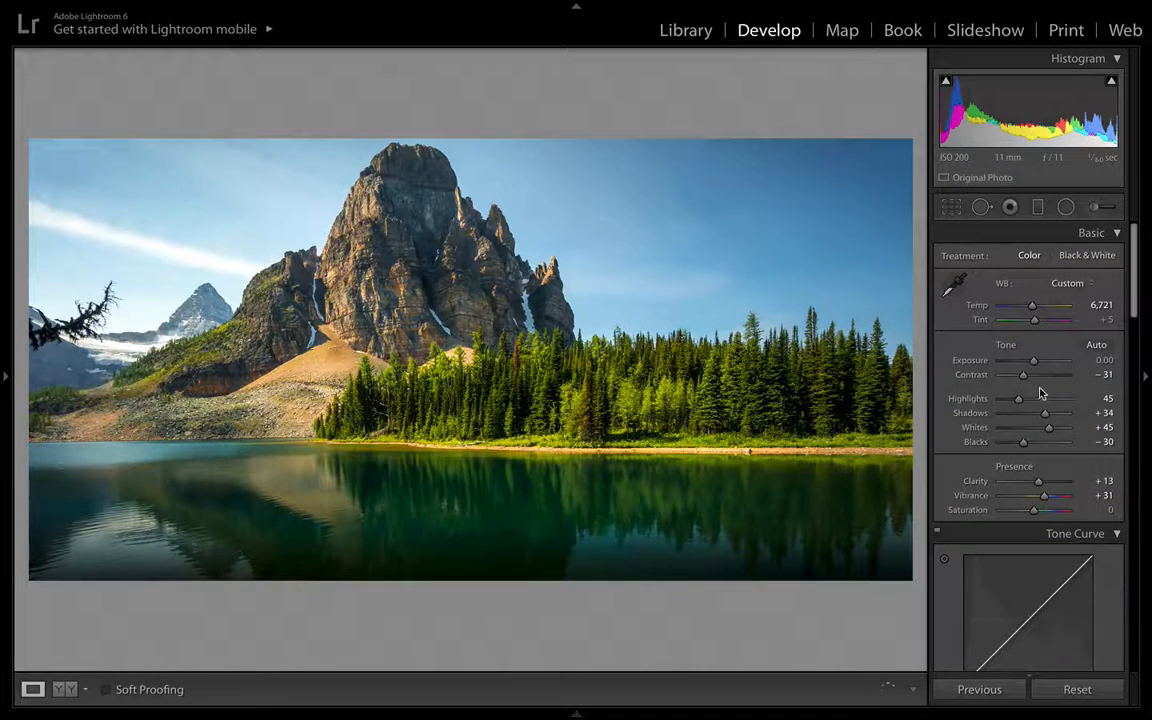
- Compare the finished photo with the original in the Before & After and Before views
key("y")
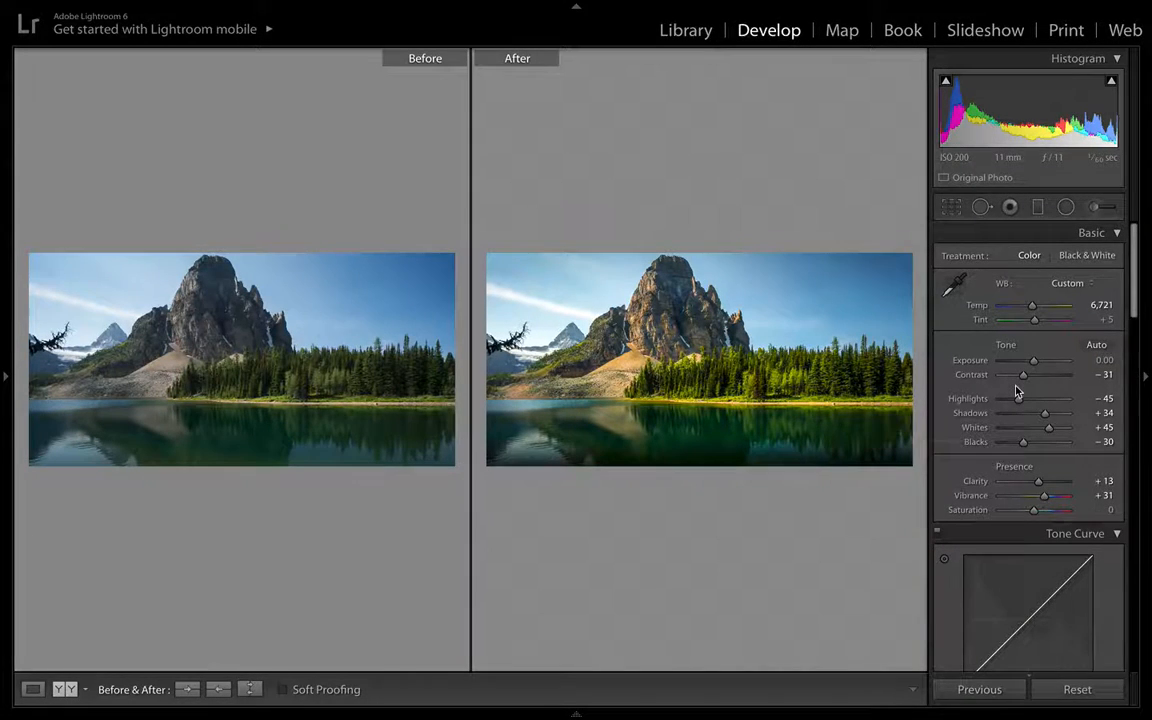
key("y")
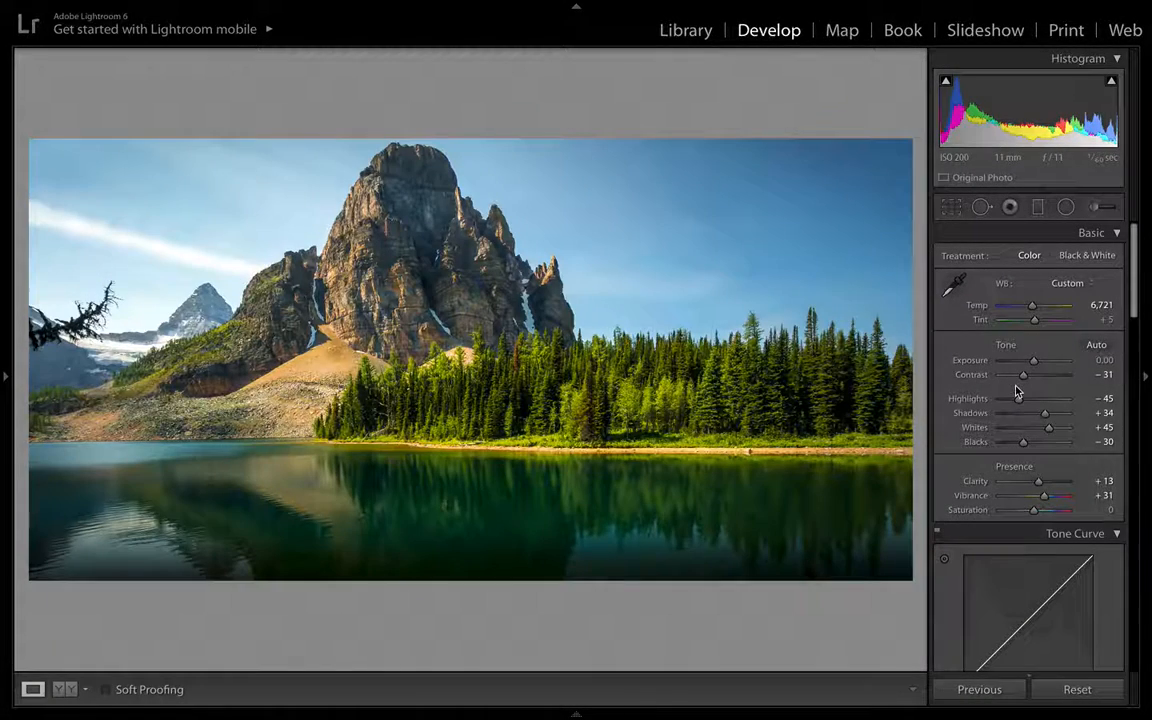
key("backslash")
key("backslash")
scroll(1029, 465, "down", 10)
scroll(1029, 465, "up", 10)
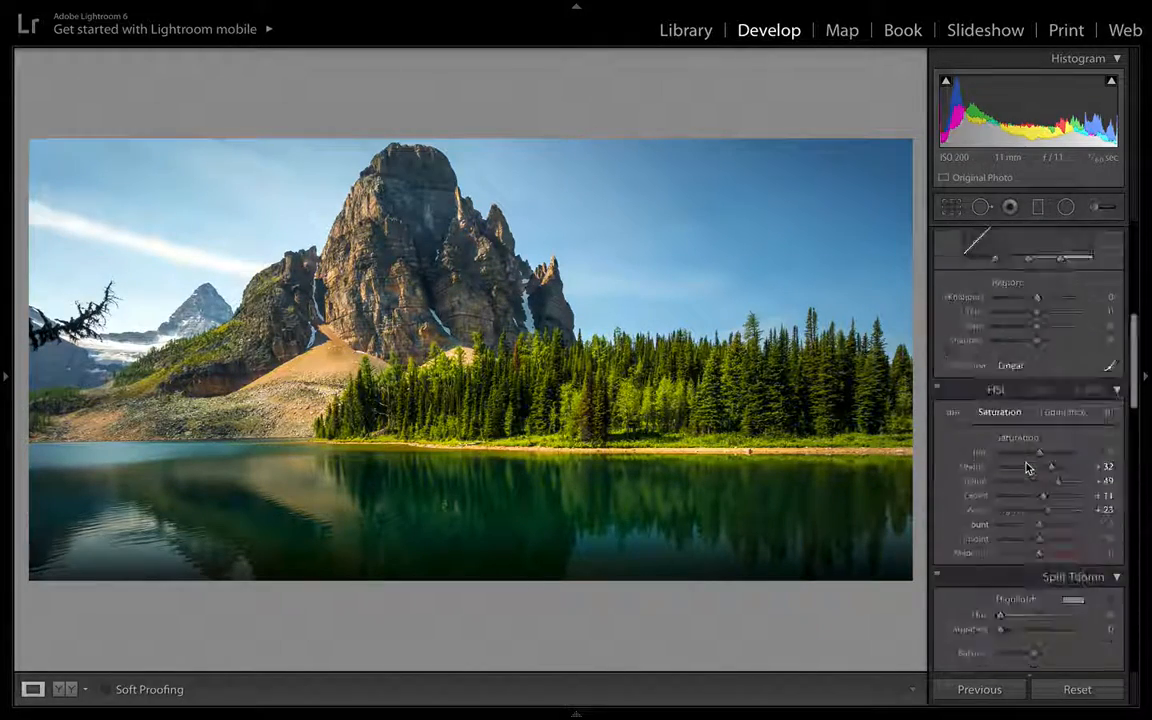